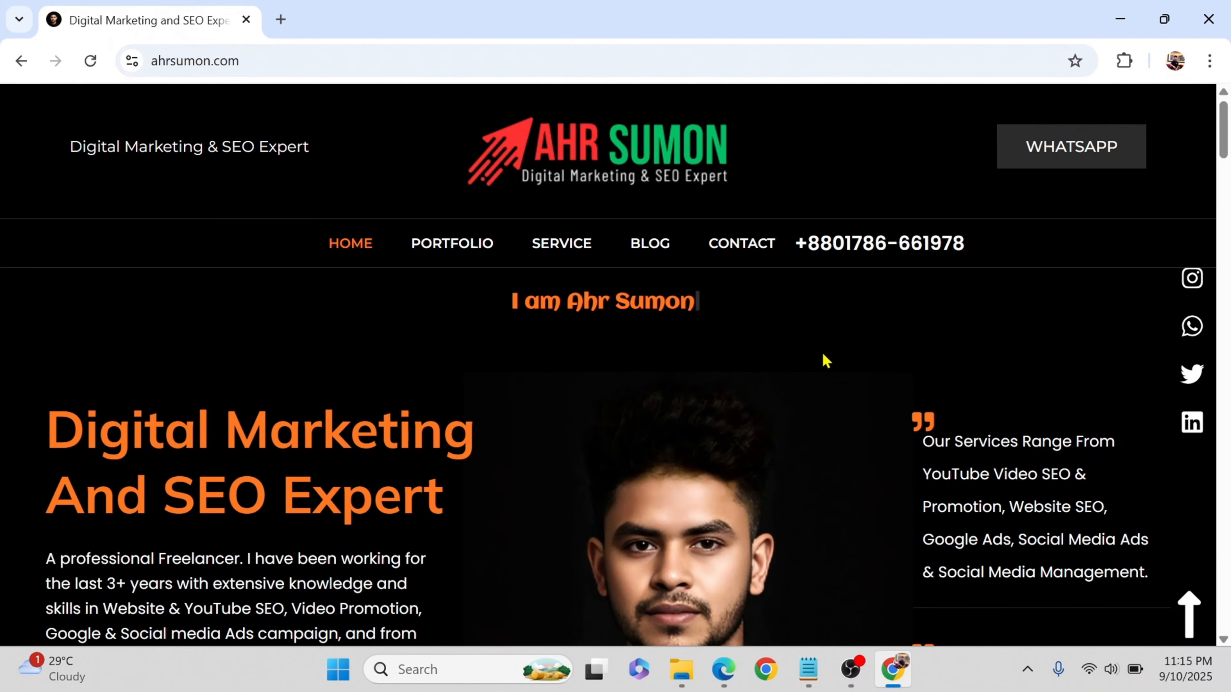
# Look through the digital marketing homepage, including its services, case studies, client review videos, blog posts and footer.
pyautogui.scroll(-10, 826, 362)
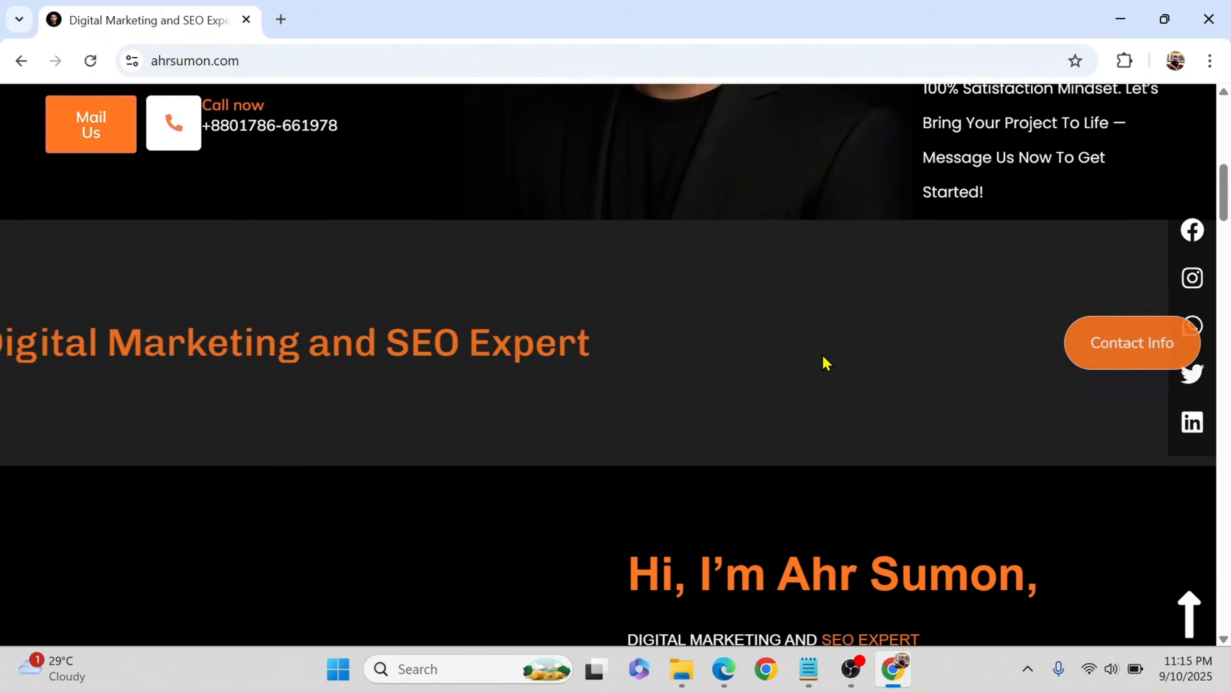
pyautogui.scroll(-8, 826, 361)
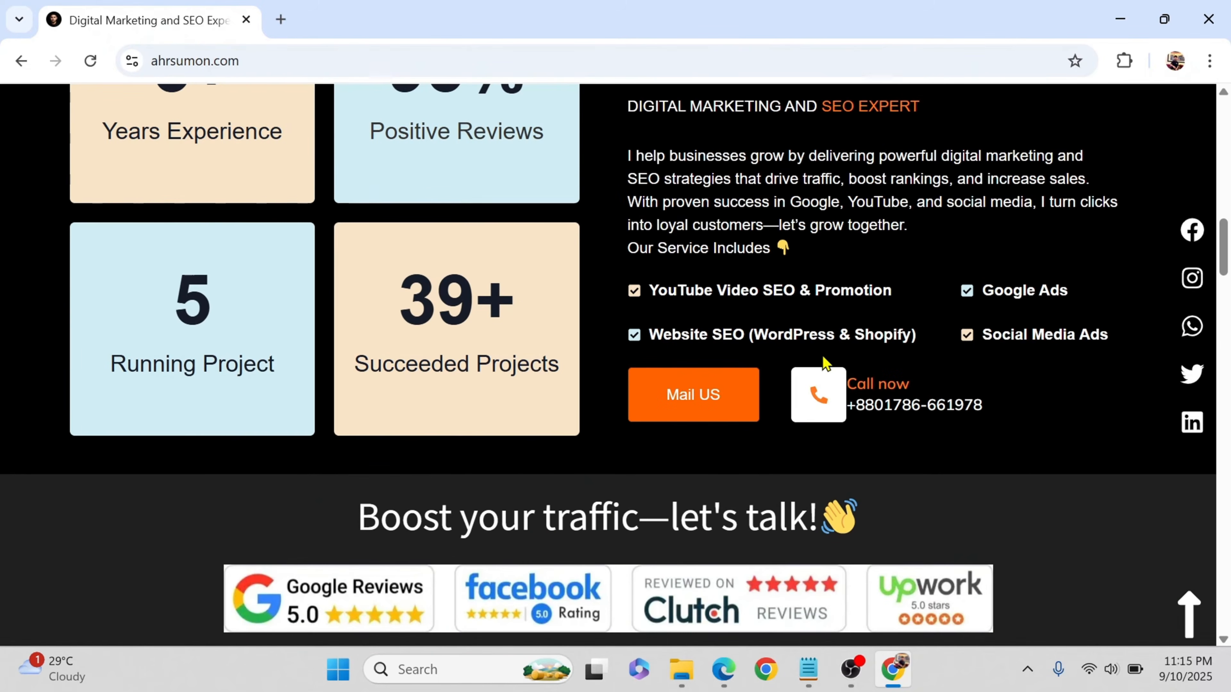
pyautogui.scroll(-5, 827, 361)
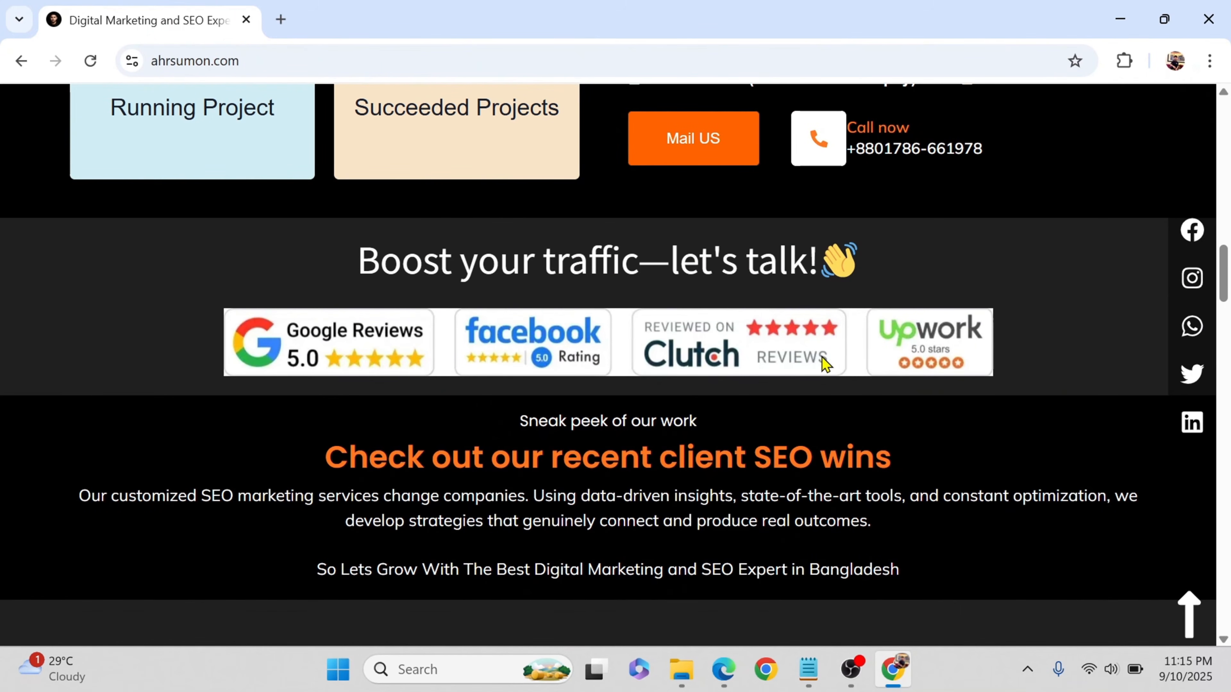
pyautogui.scroll(-15, 827, 364)
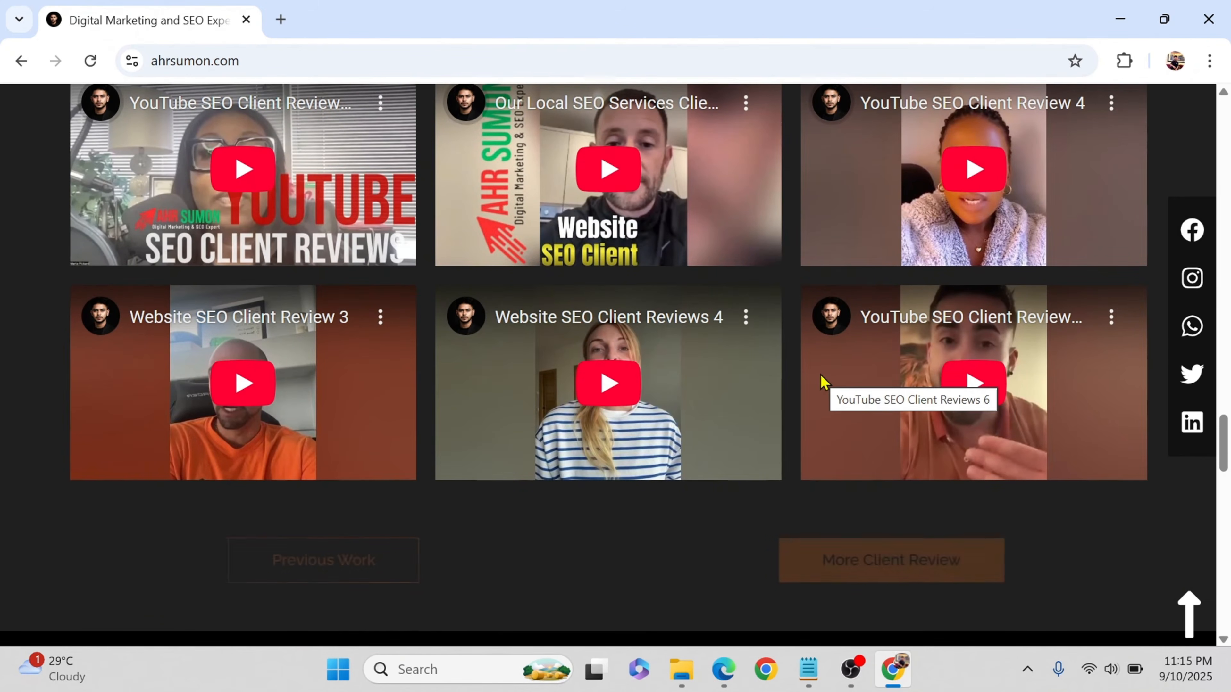
pyautogui.scroll(-3, 824, 383)
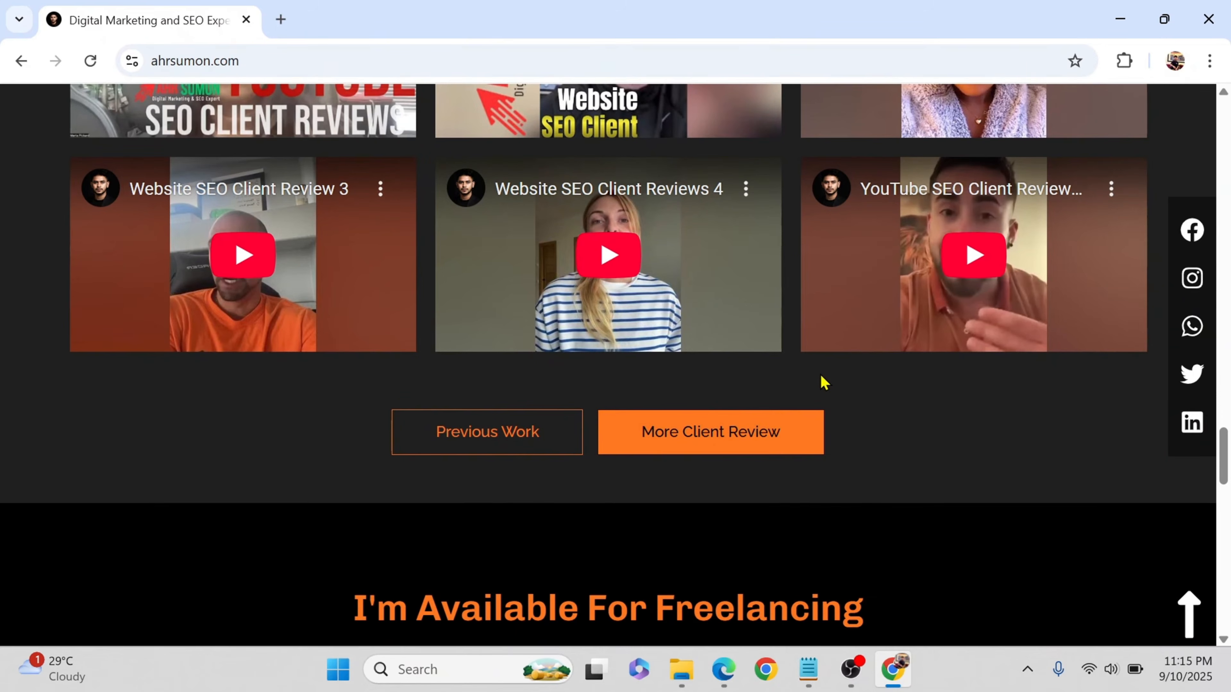
pyautogui.scroll(-20, 865, 381)
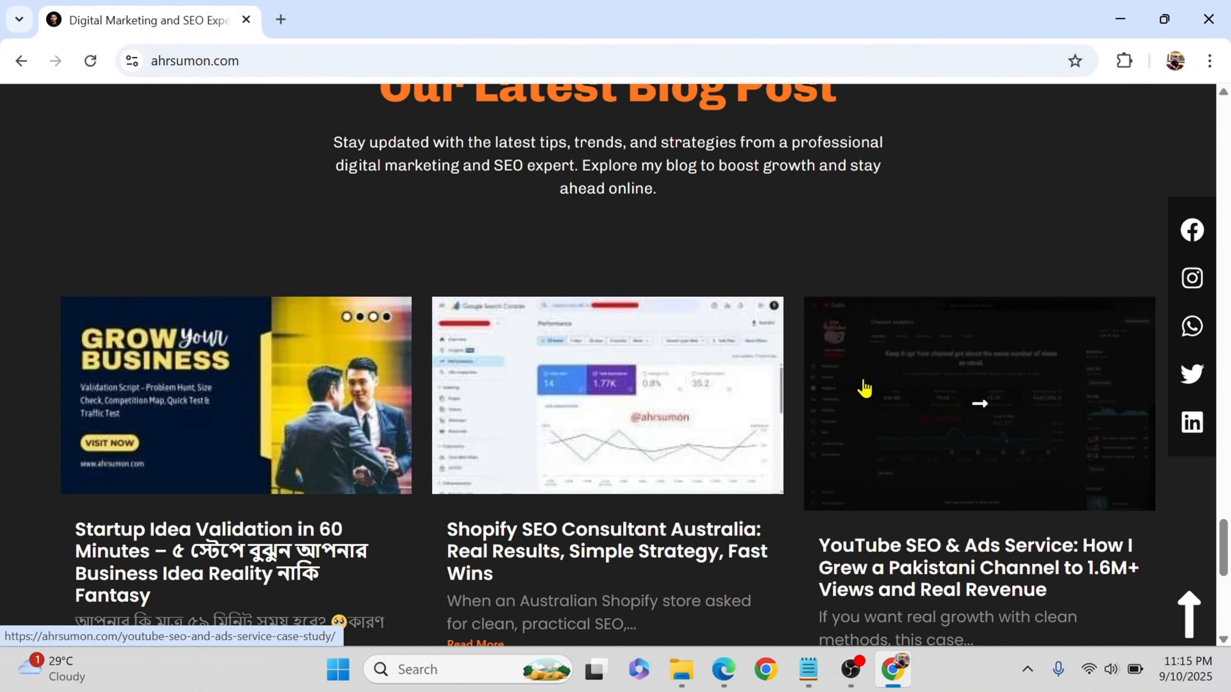
pyautogui.scroll(-10, 865, 388)
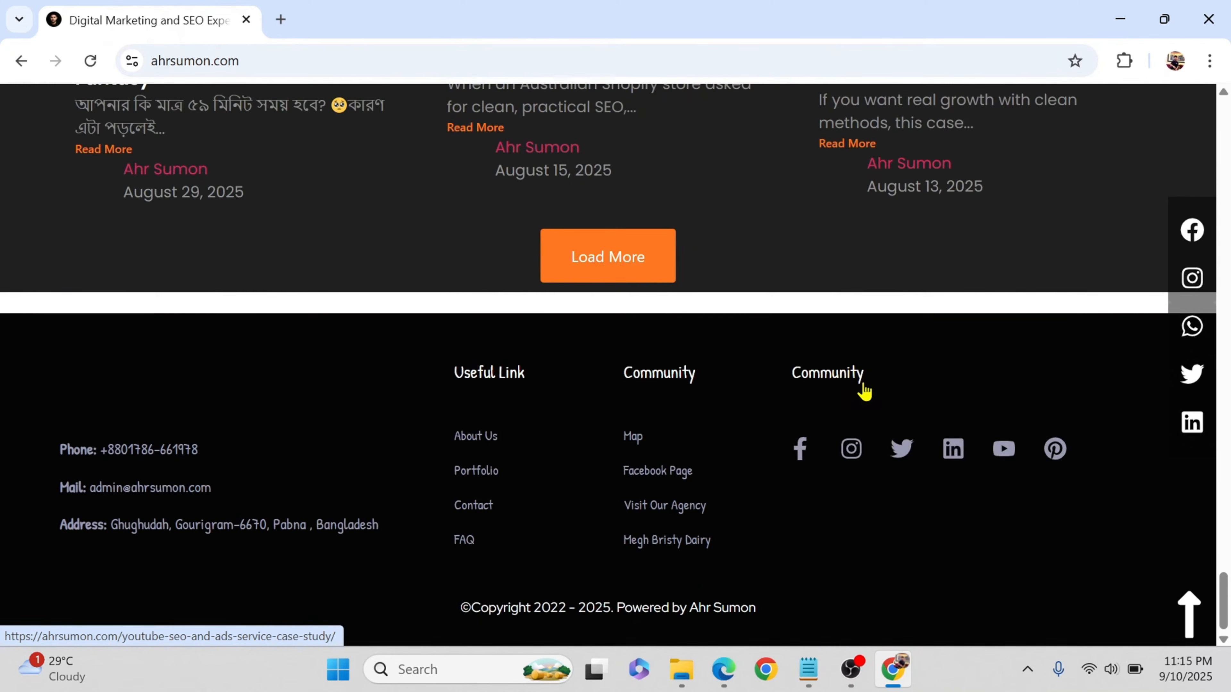
pyautogui.scroll(20, 863, 390)
pyautogui.scroll(20, 867, 390)
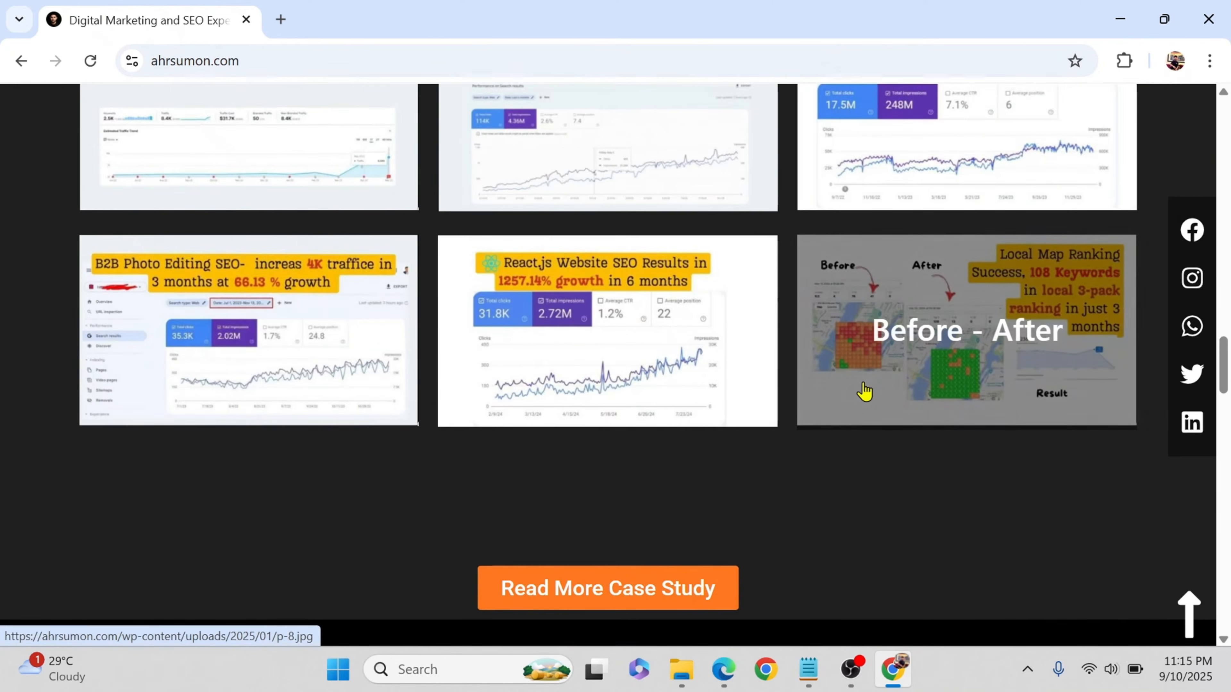
pyautogui.scroll(15, 863, 382)
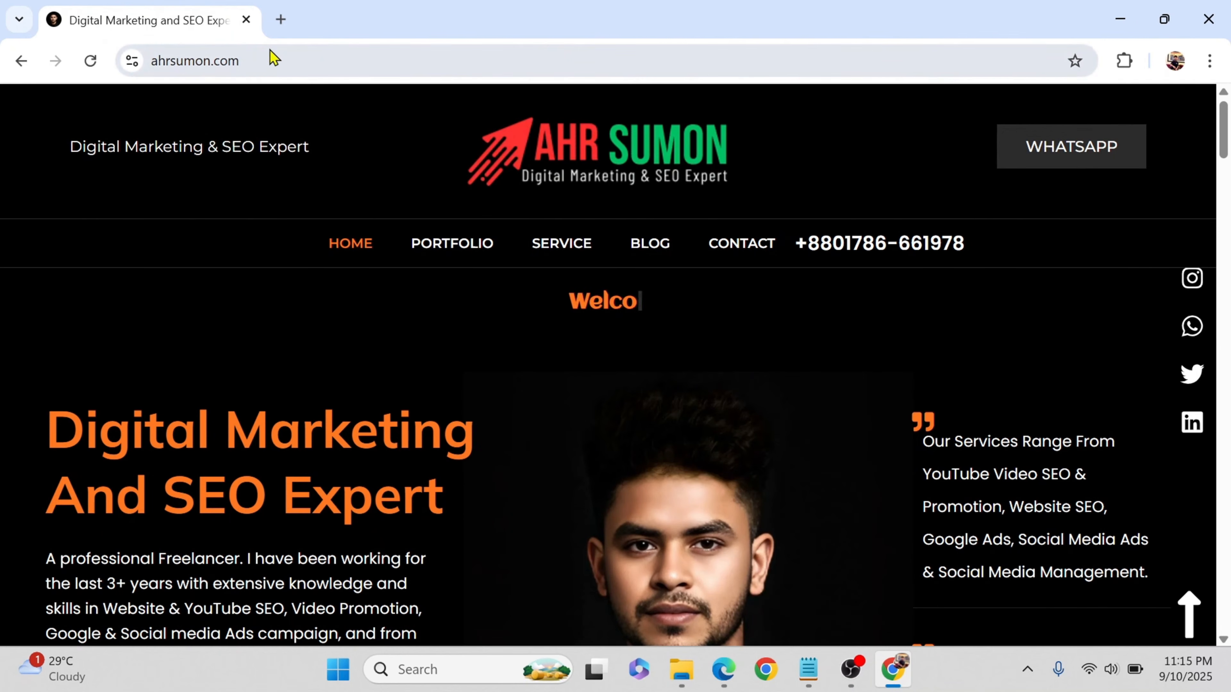
# Open ads.google.com in a new browser tab.
pyautogui.click(281, 19)
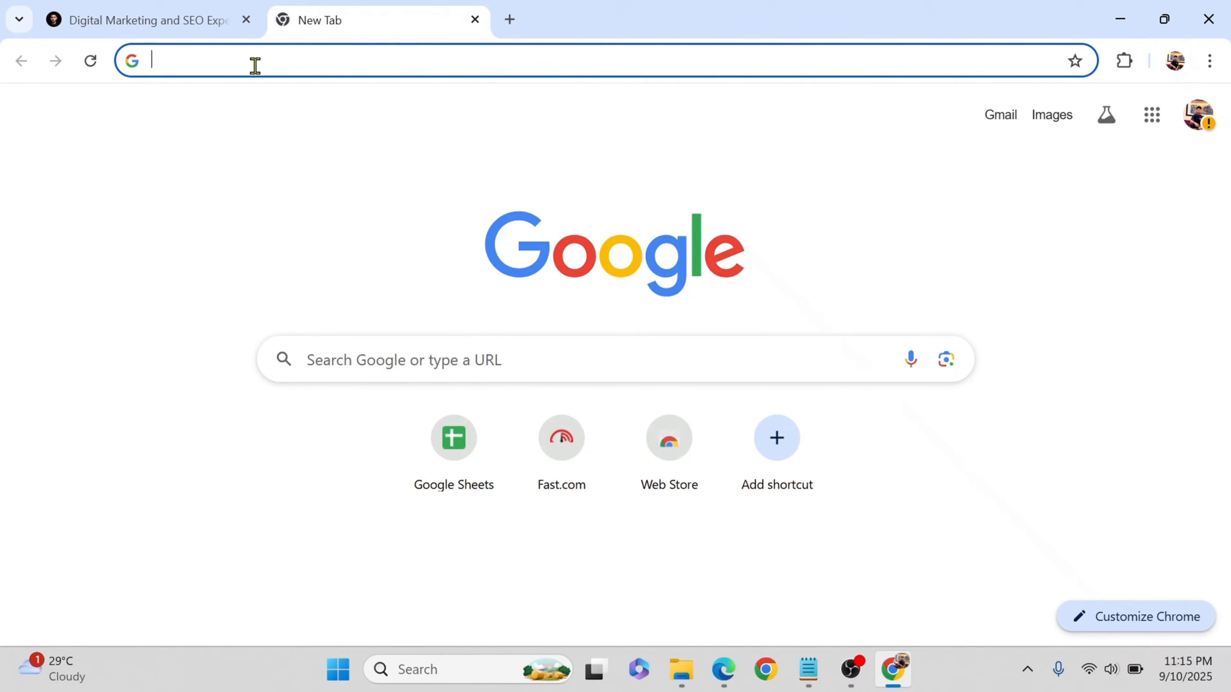
pyautogui.write('ads.c')
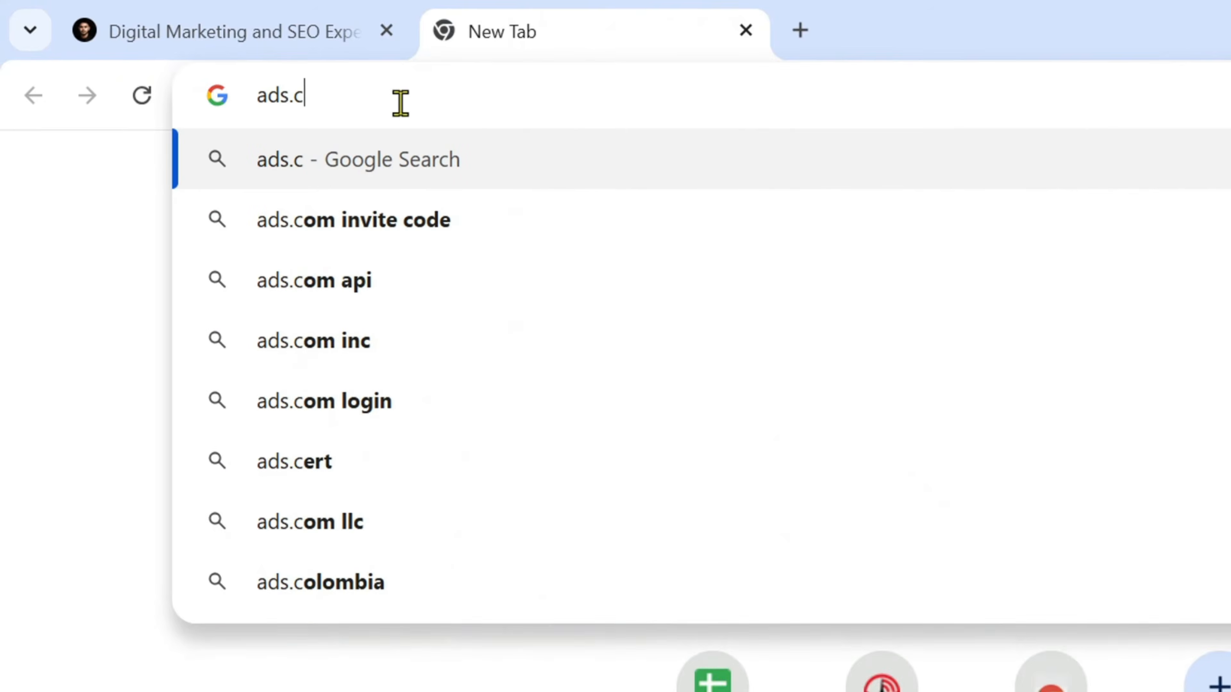
pyautogui.press('BackSpace')
pyautogui.write('google.com')
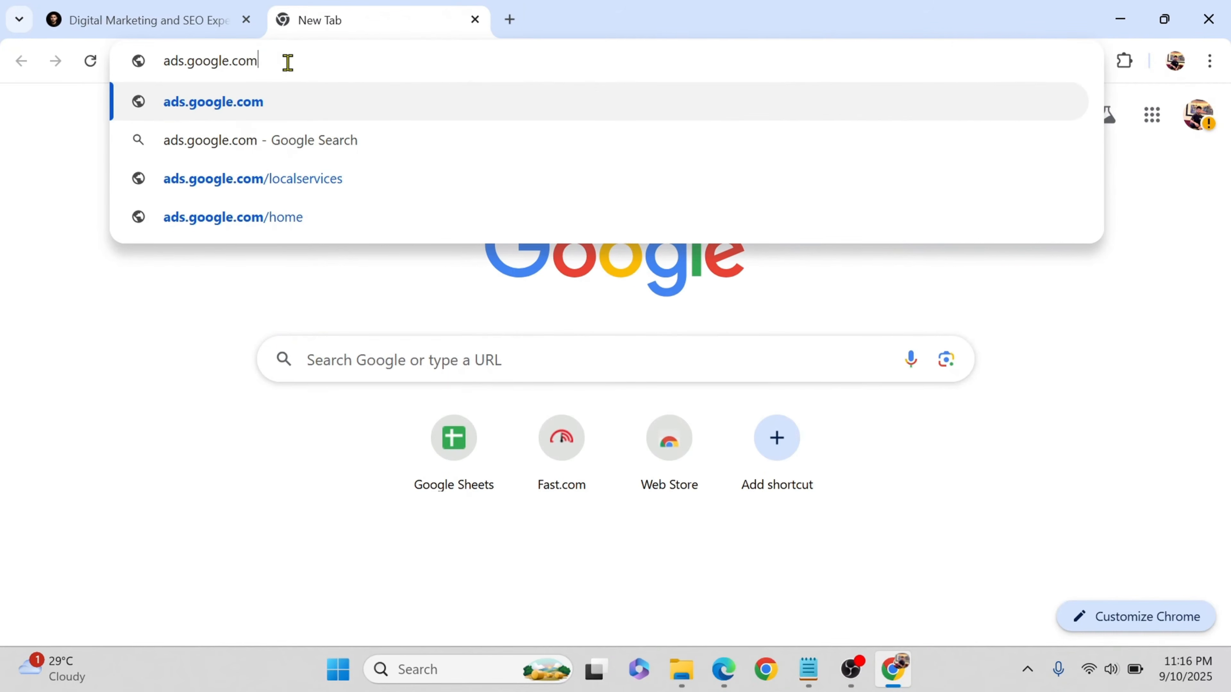
pyautogui.press('Return')
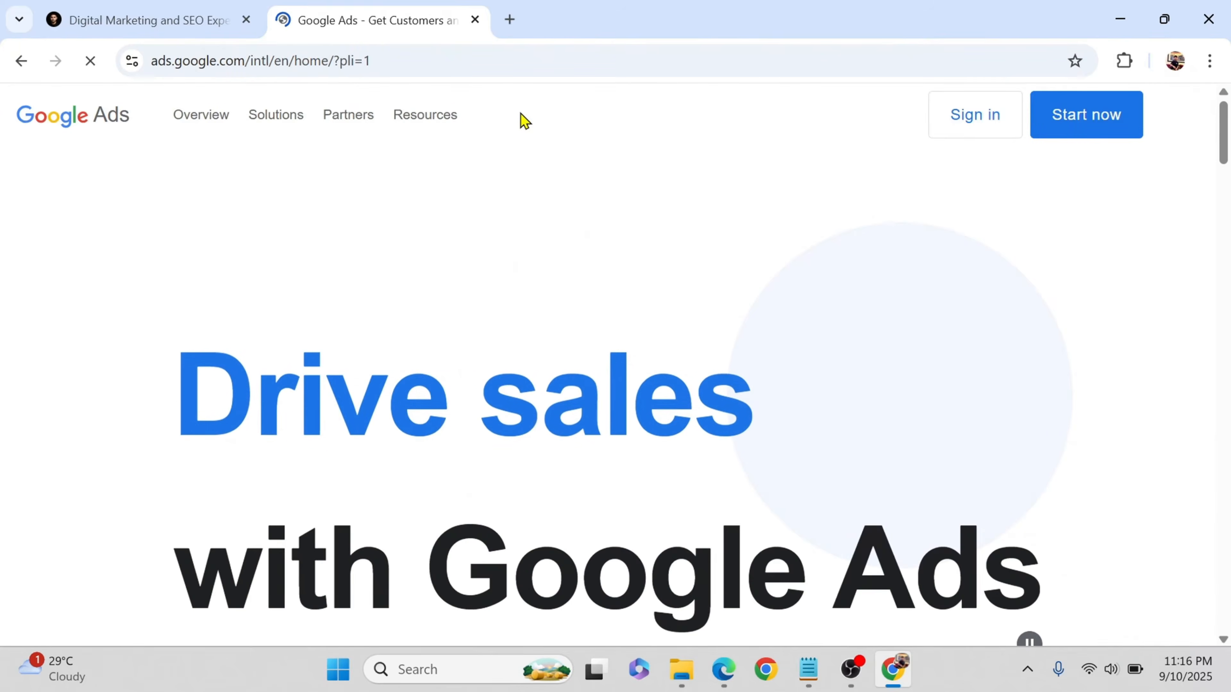
# Capture the Google Ads homepage in a screenshot overlay, mark both Start now options with red rectangles and arrows, and discard the capture.
pyautogui.scroll(-5, 577, 204)
pyautogui.scroll(-5, 573, 215)
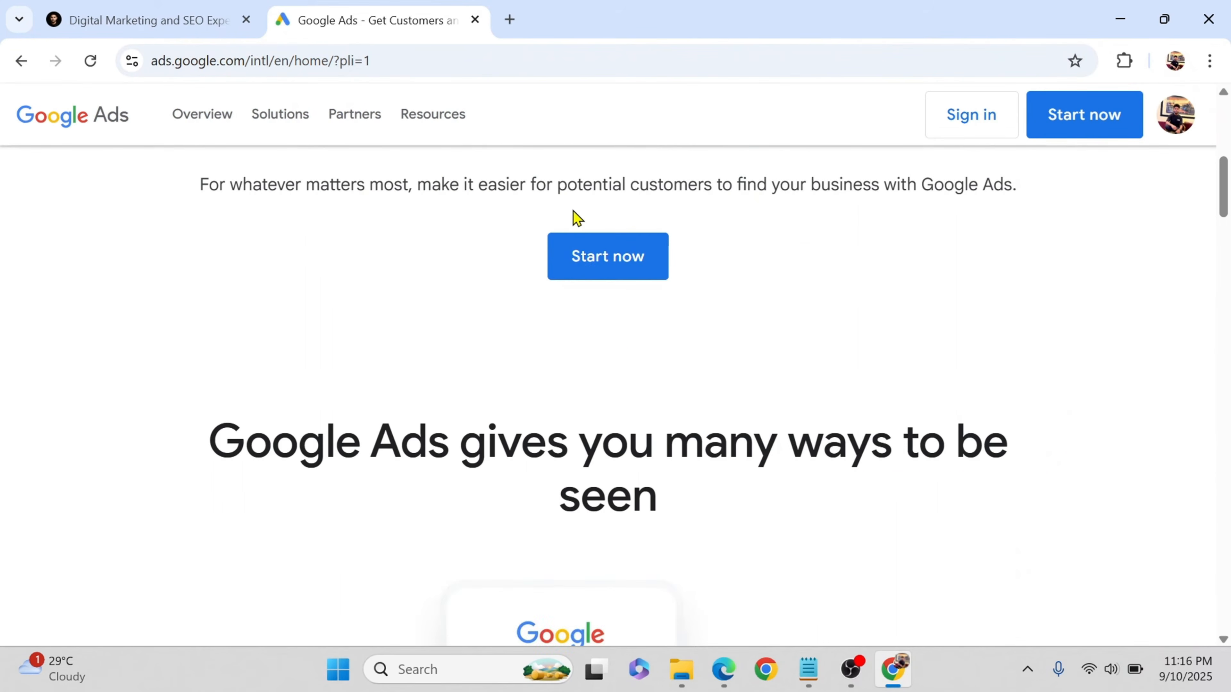
pyautogui.scroll(10, 572, 218)
pyautogui.scroll(-6, 571, 217)
pyautogui.scroll(3, 563, 219)
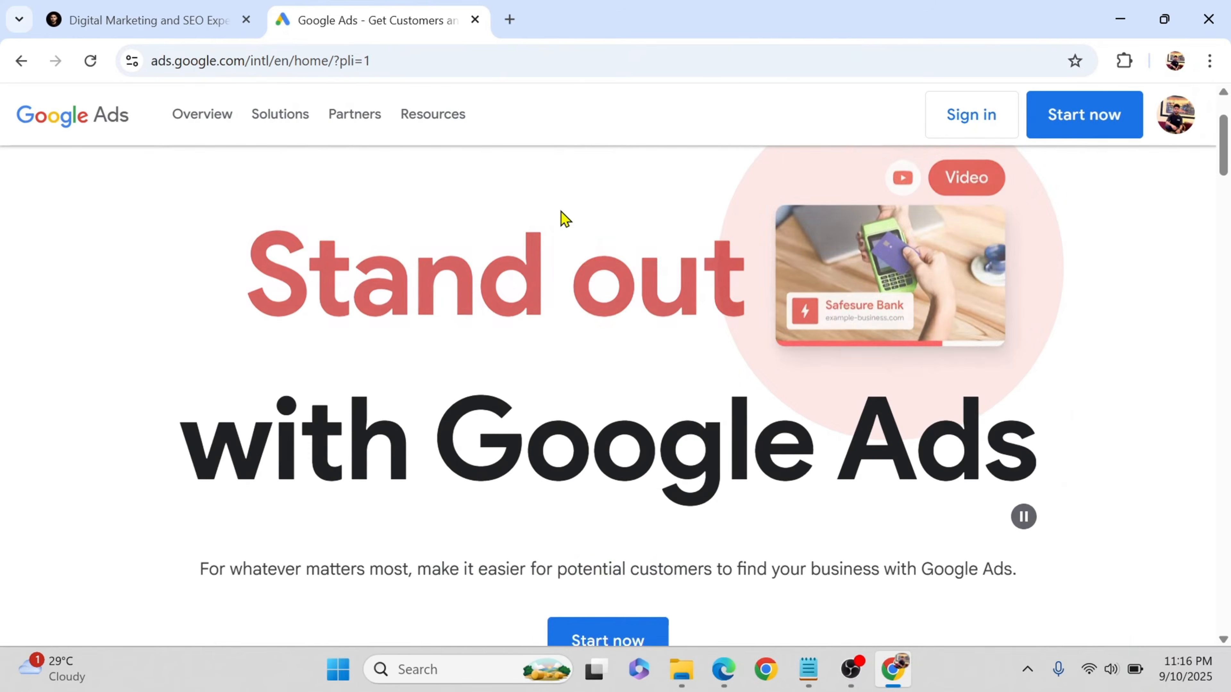
pyautogui.scroll(-4, 528, 253)
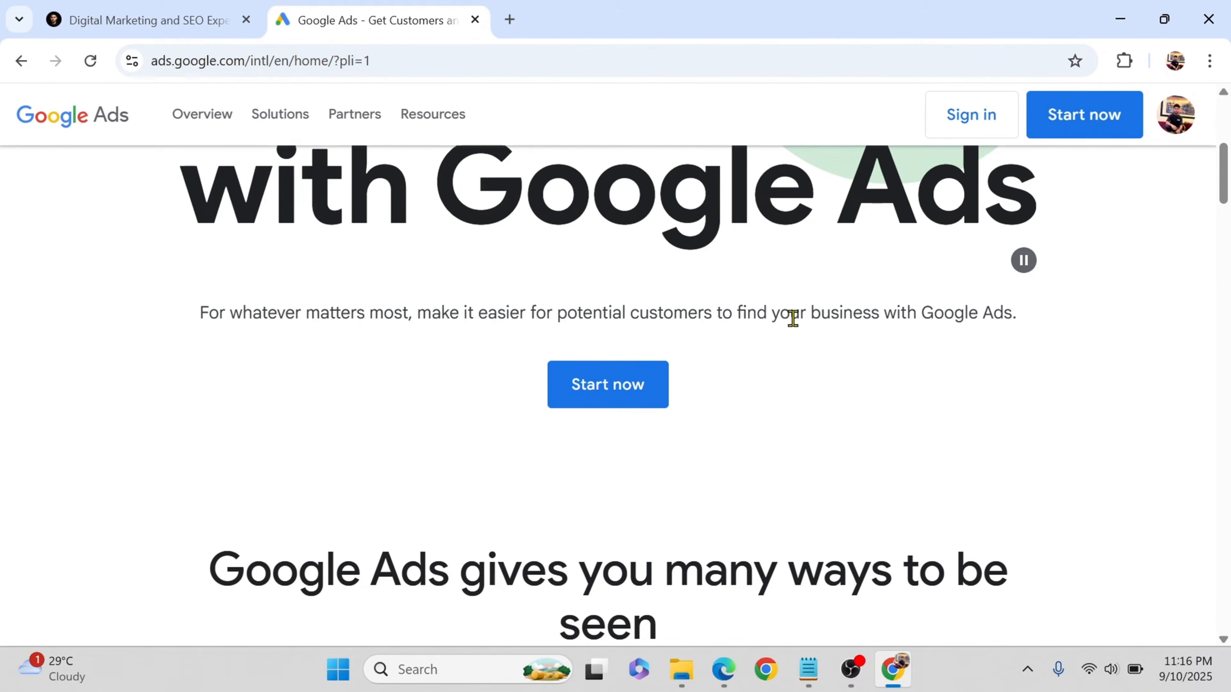
pyautogui.press('Print')
pyautogui.moveTo(220, 45)
pyautogui.mouseDown()
pyautogui.moveTo(1154, 555)
pyautogui.moveTo(1229, 558)
pyautogui.mouseUp()
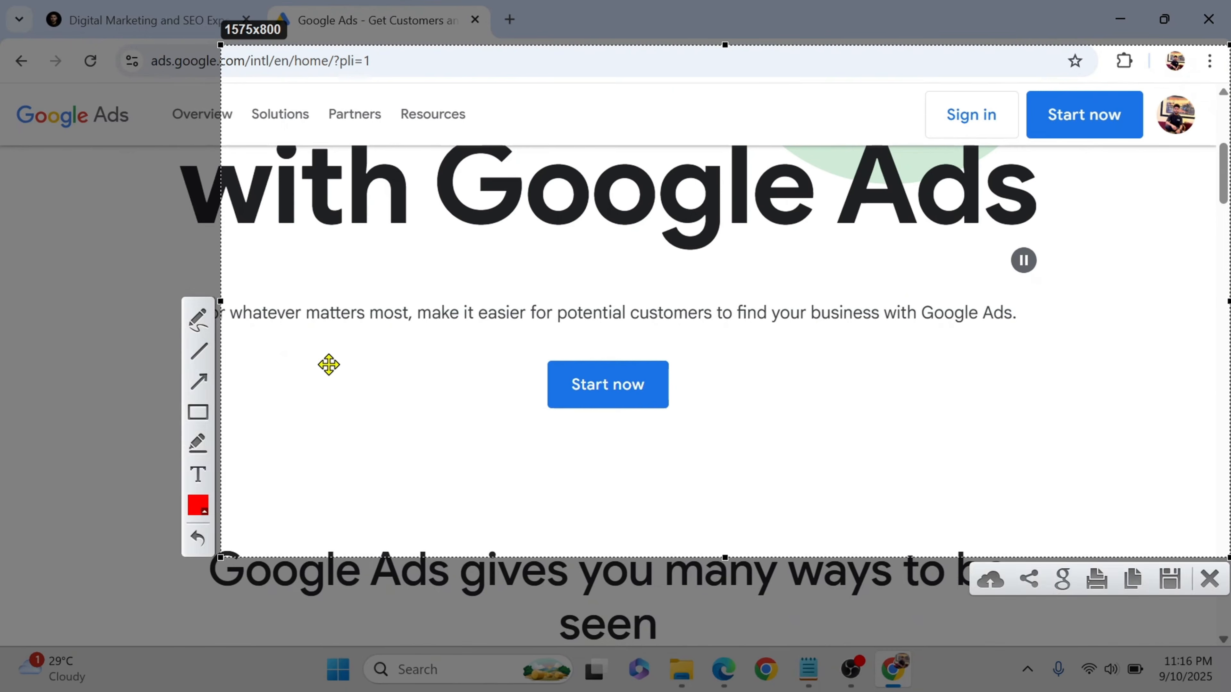
pyautogui.click(209, 414)
pyautogui.moveTo(933, 66); pyautogui.dragTo(1198, 223)
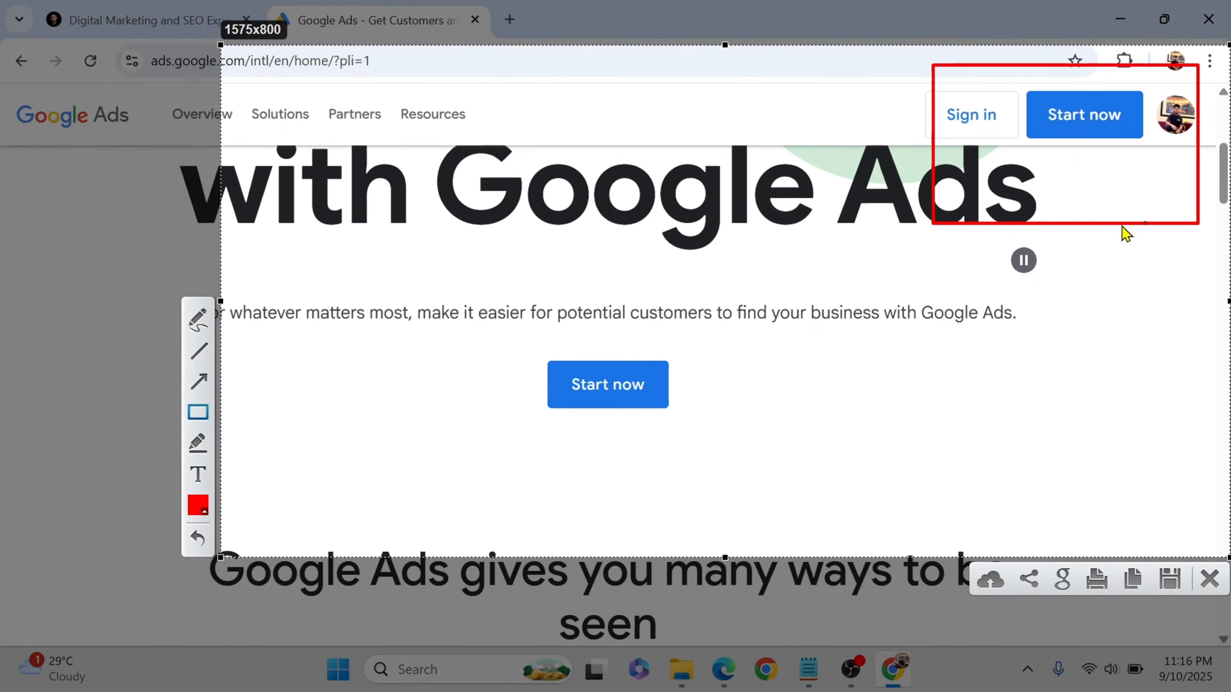
pyautogui.click(204, 383)
pyautogui.moveTo(917, 370); pyautogui.dragTo(1073, 140)
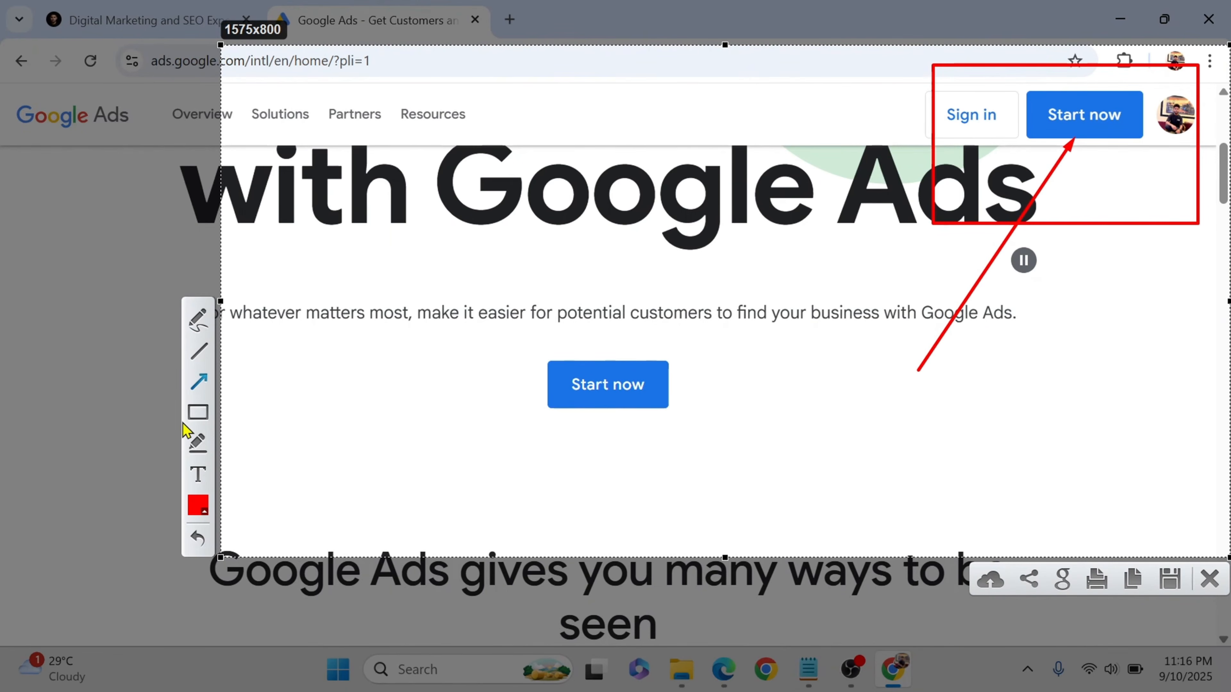
pyautogui.click(197, 413)
pyautogui.moveTo(442, 323); pyautogui.dragTo(738, 466)
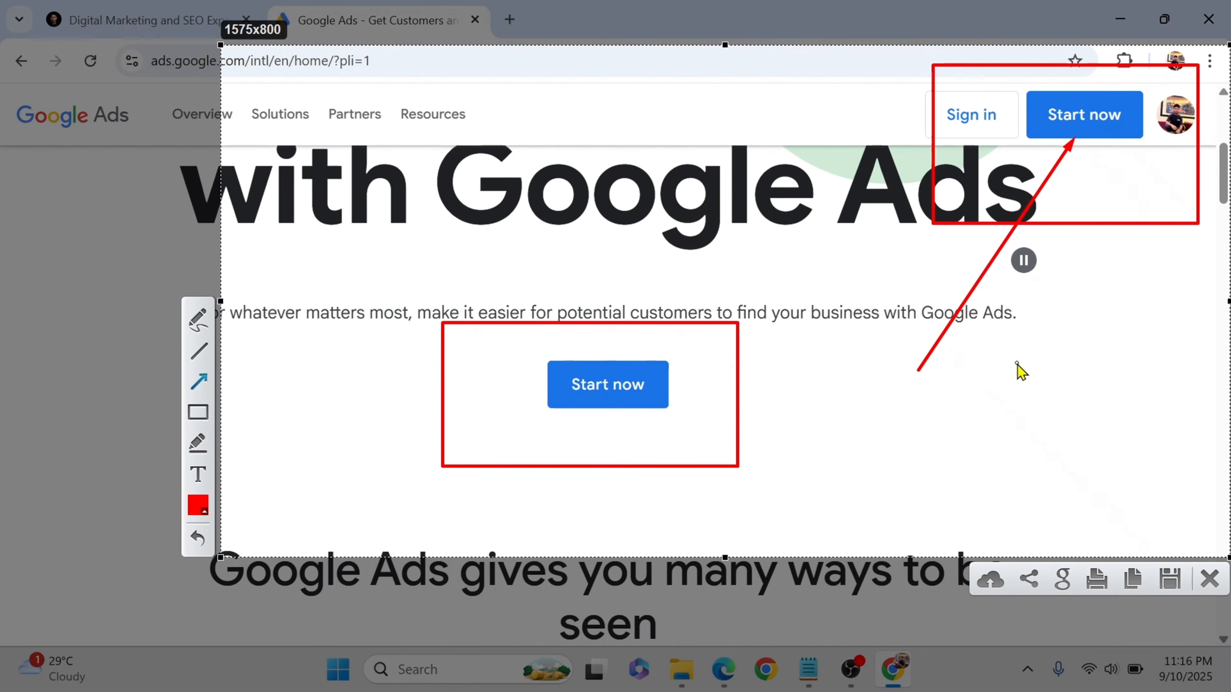
pyautogui.moveTo(973, 351); pyautogui.dragTo(684, 383)
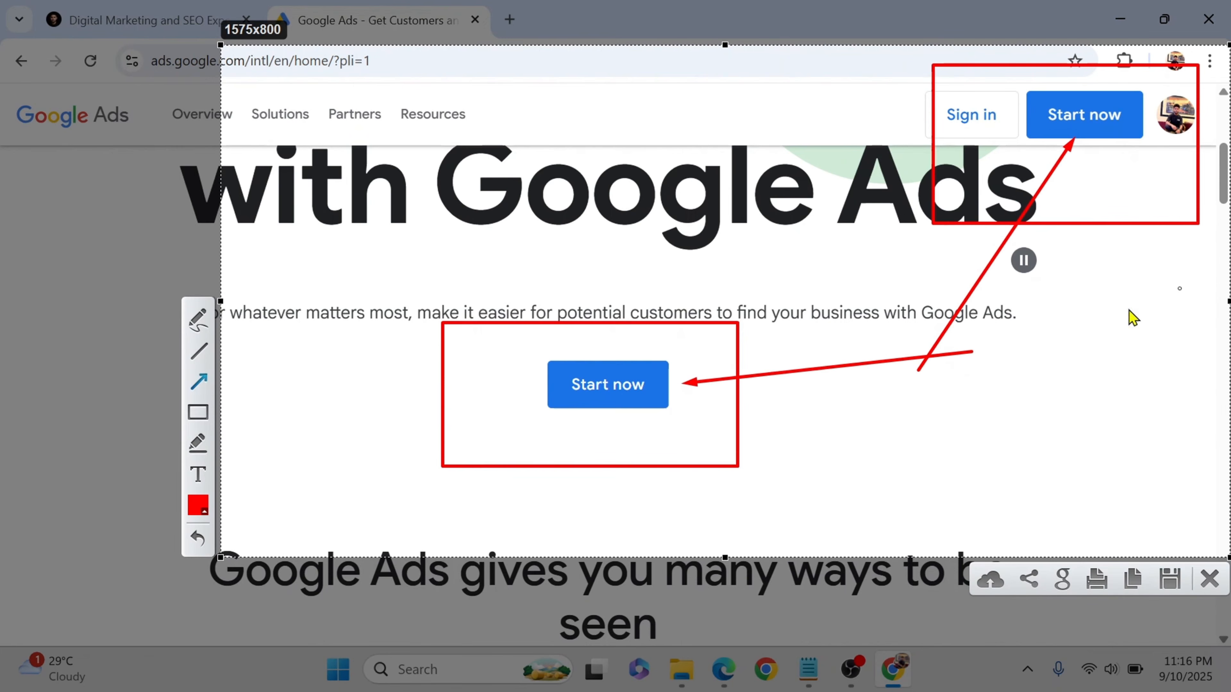
pyautogui.click(1210, 570)
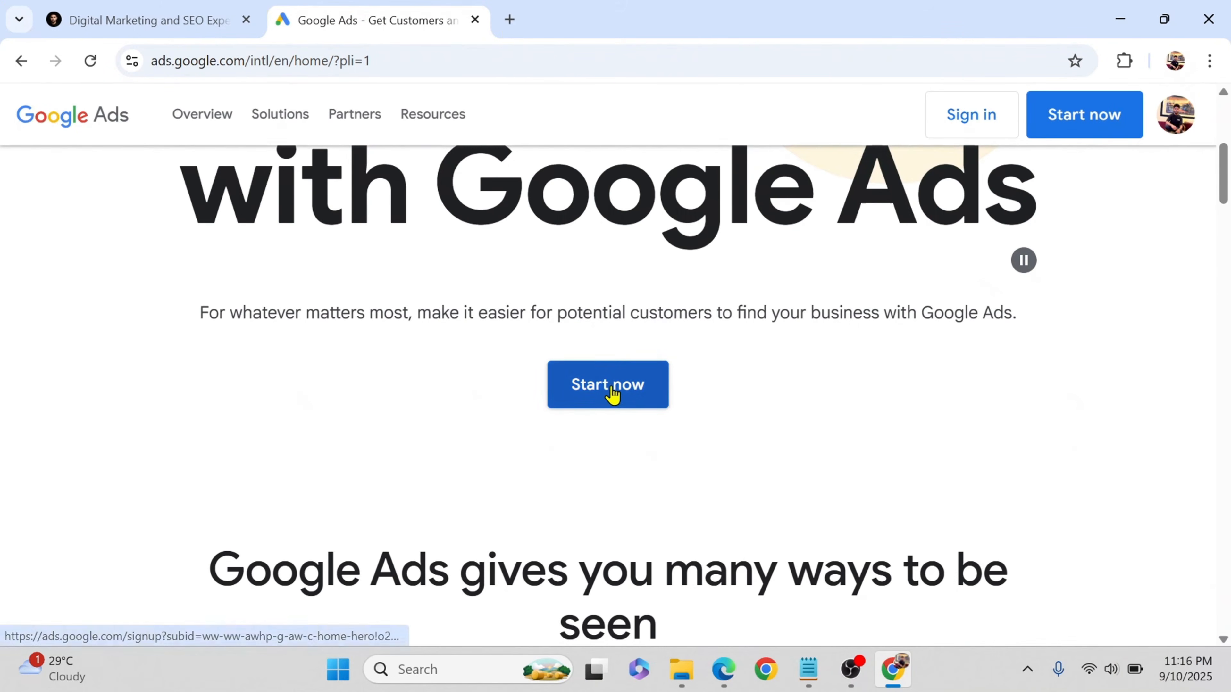
# Start the Google Ads sign-up from the homepage and dismiss the help tip and the first-campaign introduction.
pyautogui.click(613, 393)
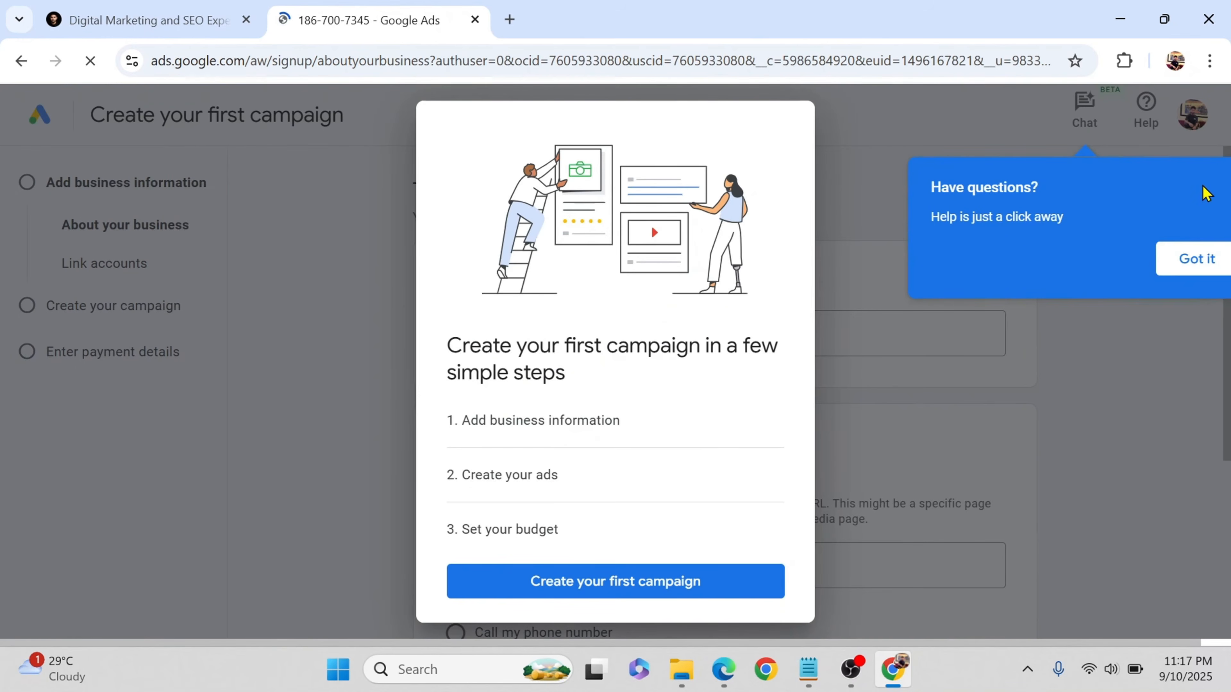
pyautogui.click(1178, 265)
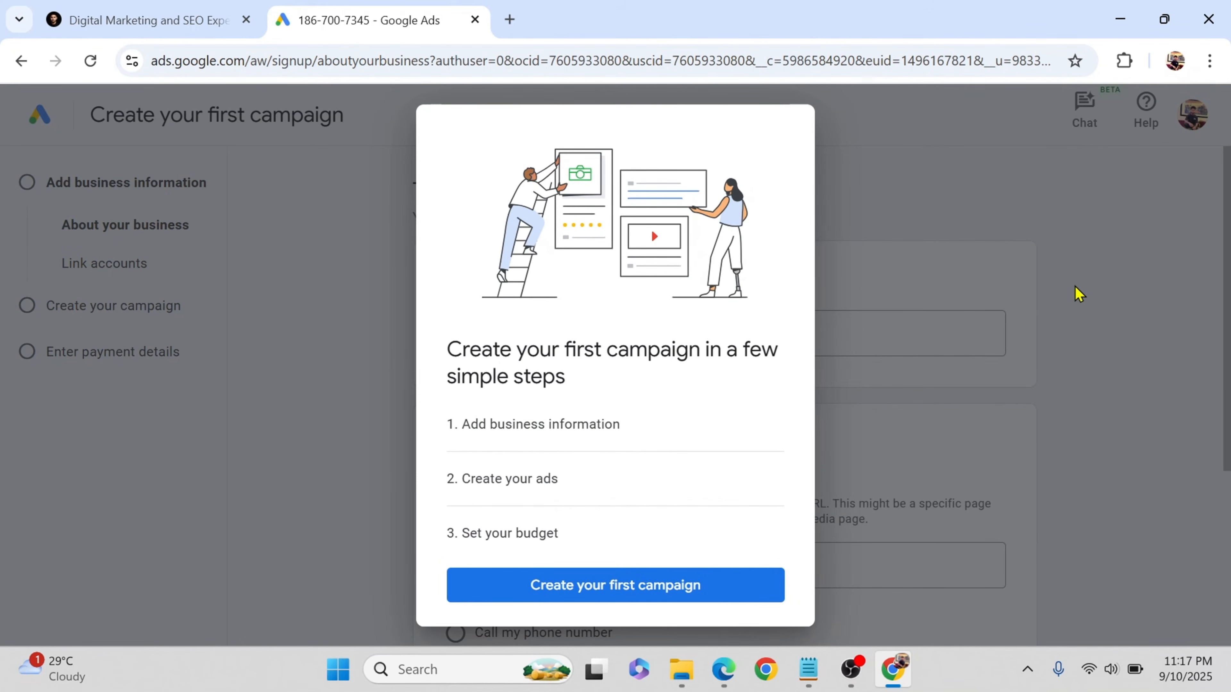
pyautogui.click(1080, 294)
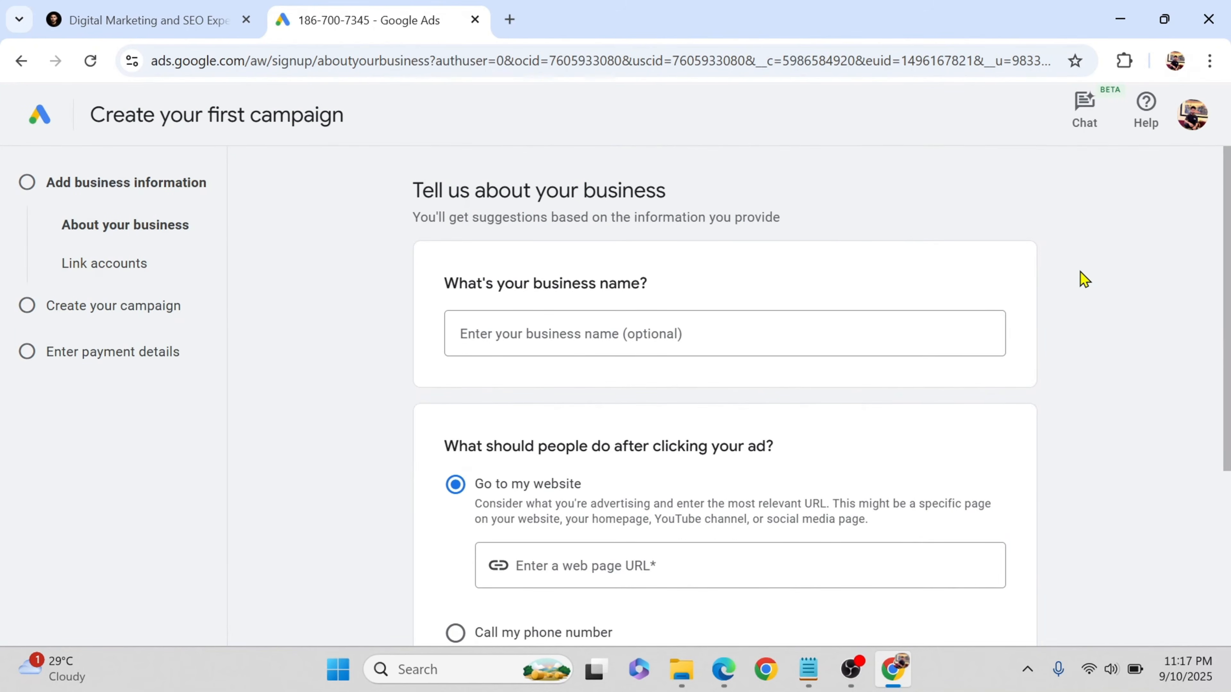
# Show the sign-up form in full screen and enter "Google Ads Account" as the business name.
pyautogui.press('F11')
pyautogui.click(549, 240)
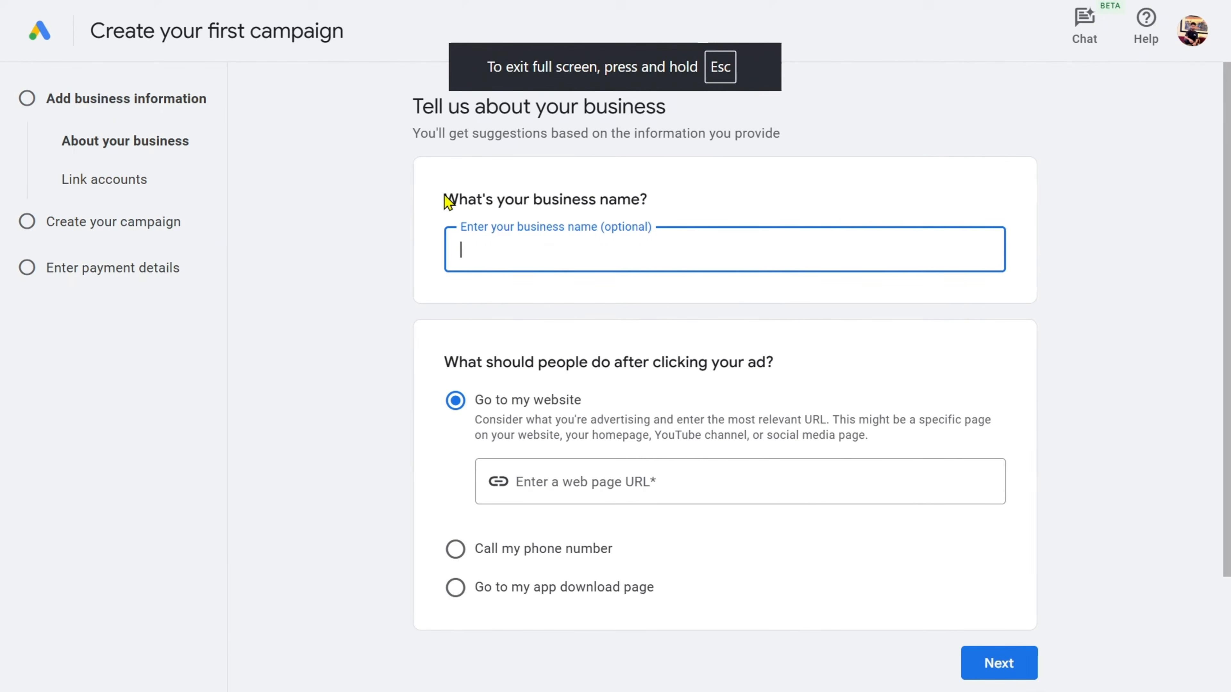
pyautogui.click(444, 195)
pyautogui.click(552, 238)
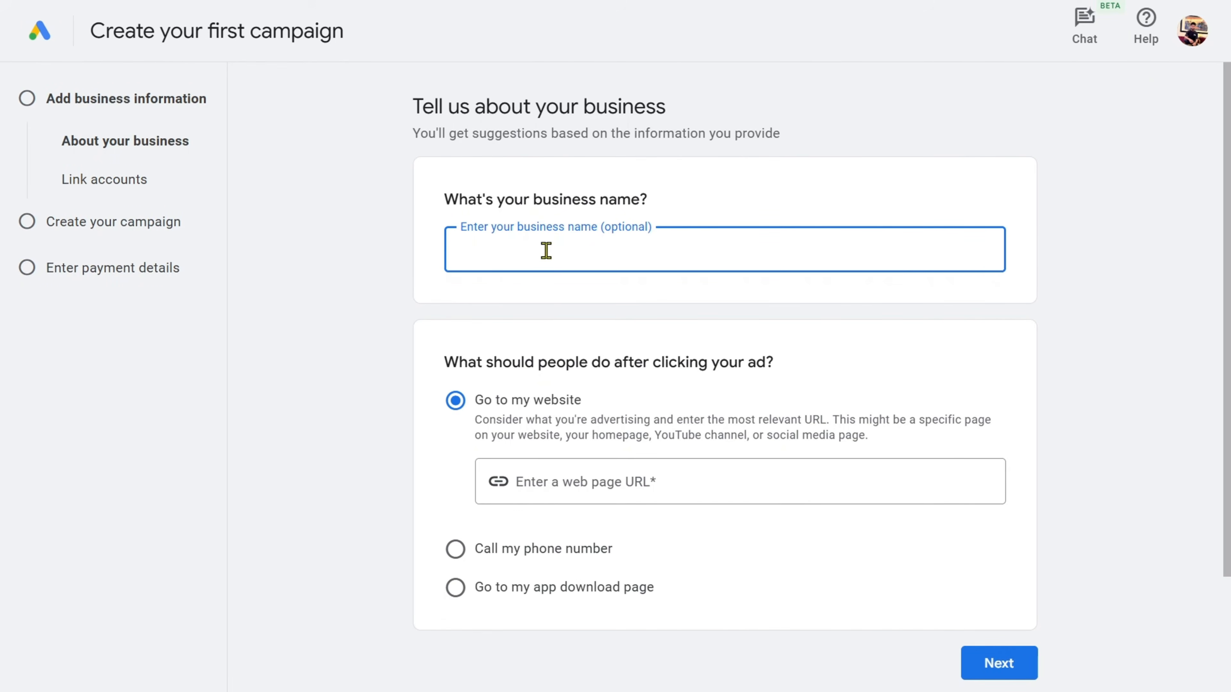
pyautogui.write('Google A')
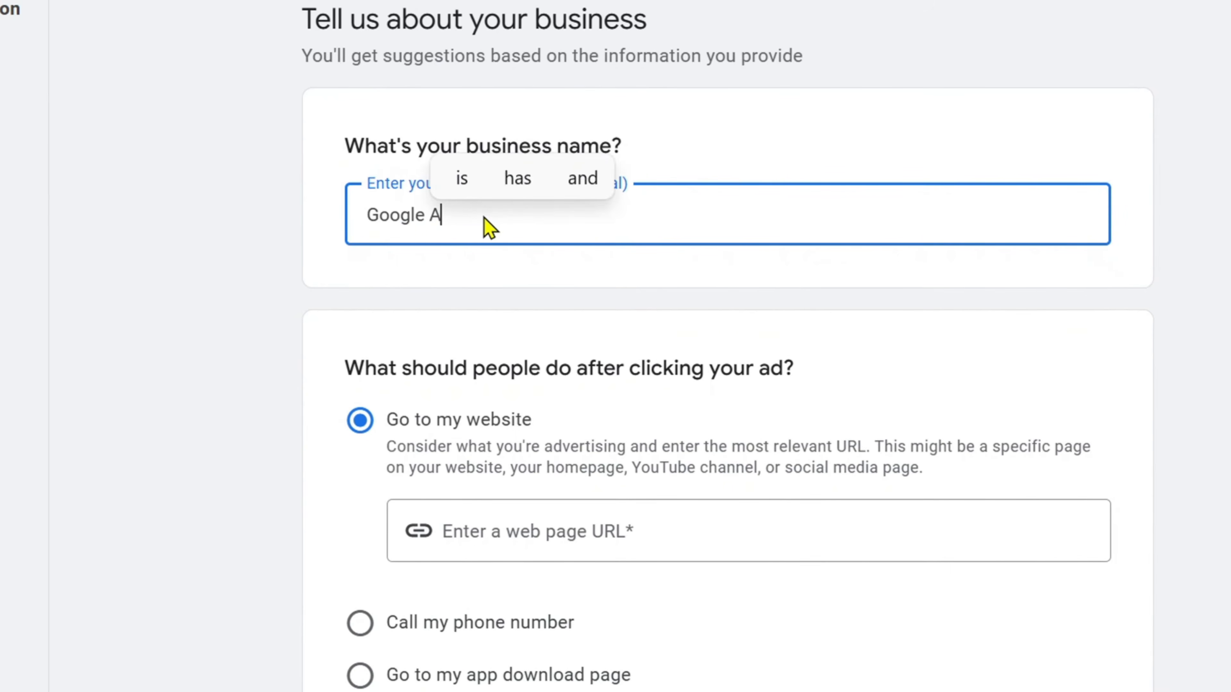
pyautogui.write('ds Accou')
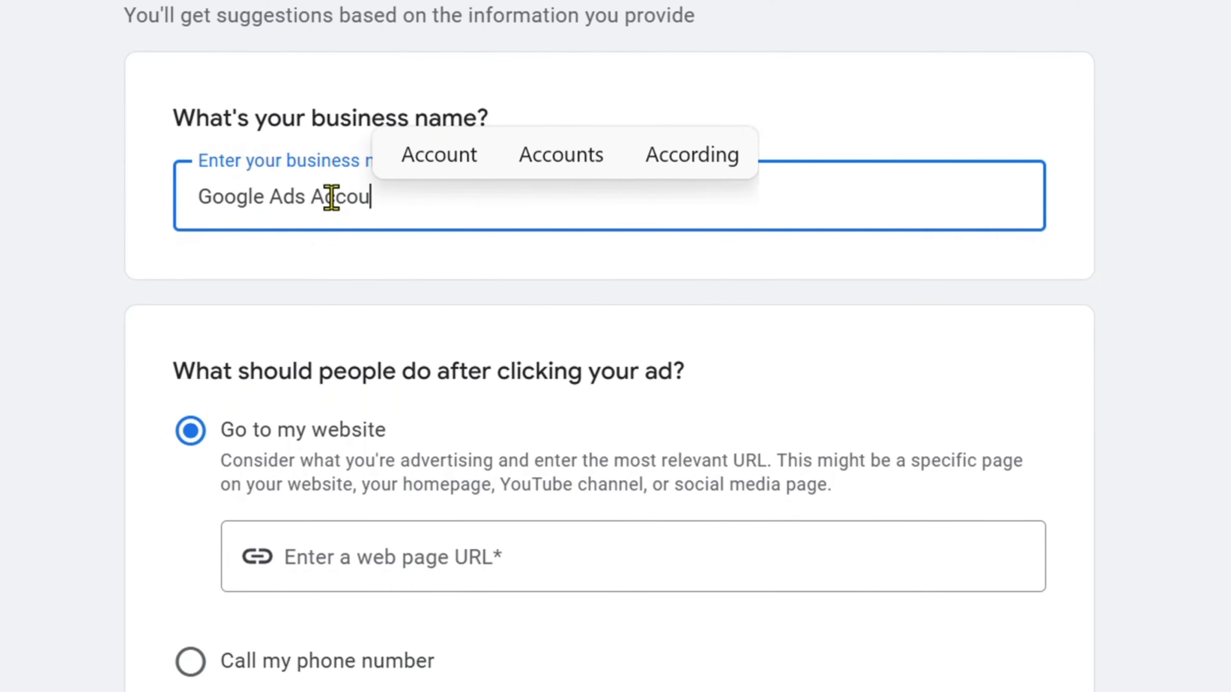
pyautogui.write('nt')
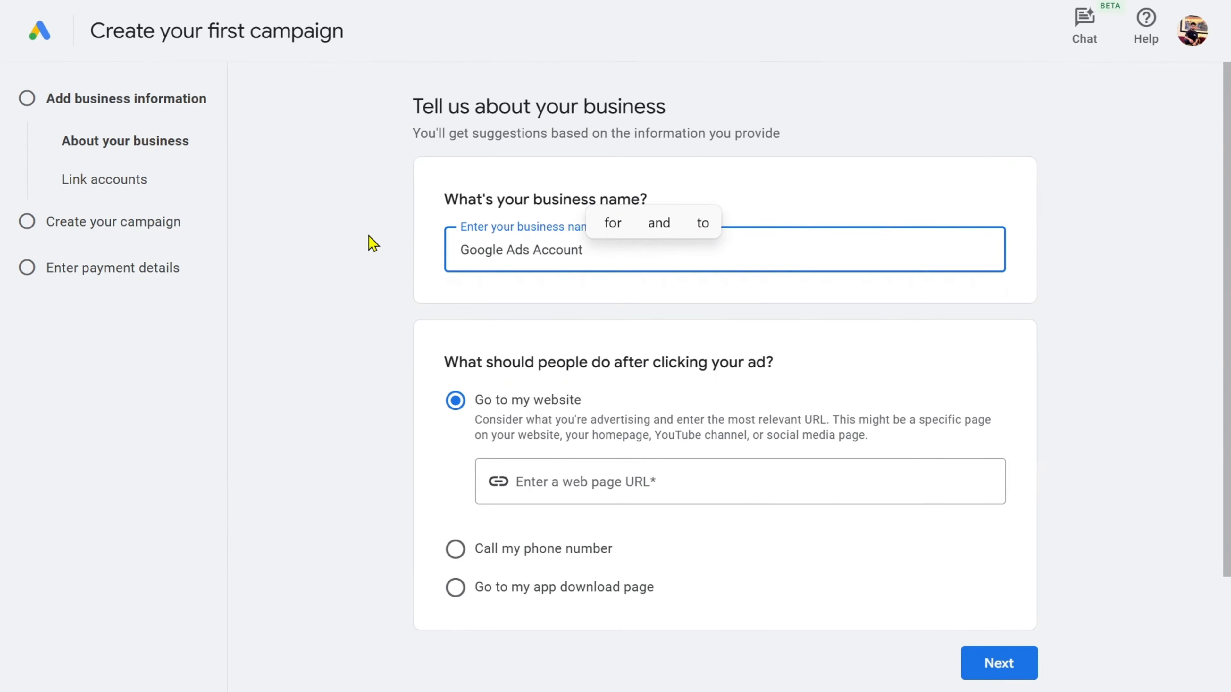
pyautogui.click(354, 234)
pyautogui.scroll(-3, 598, 335)
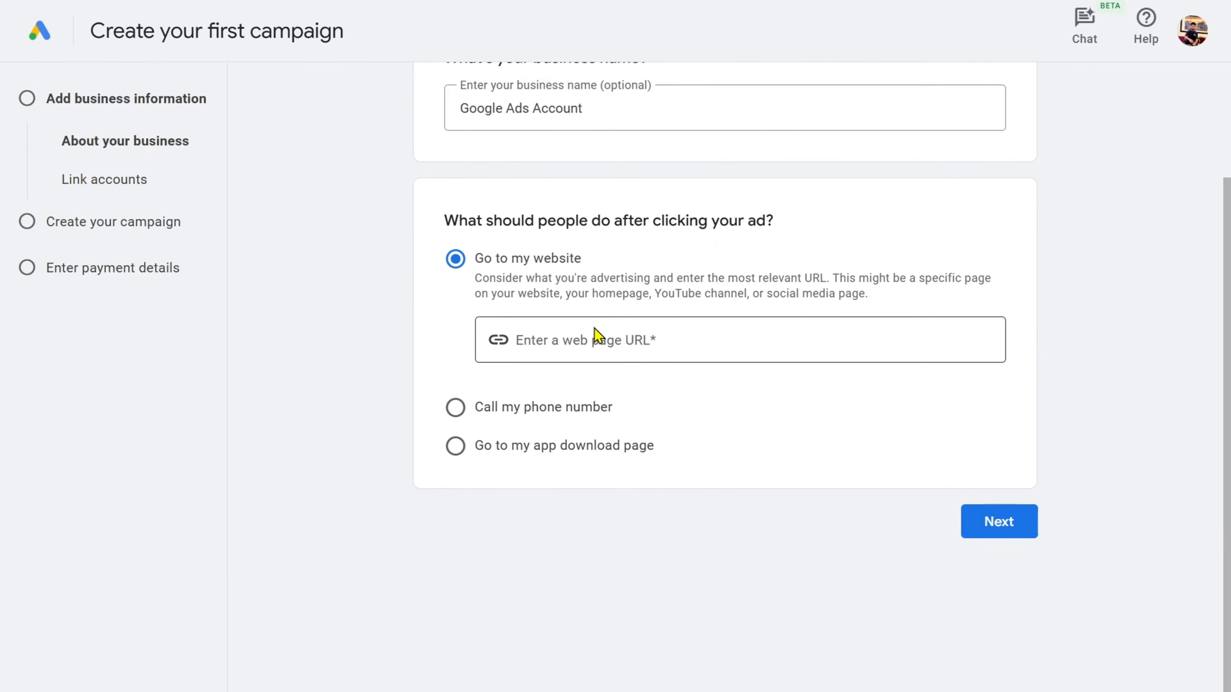
pyautogui.click(594, 335)
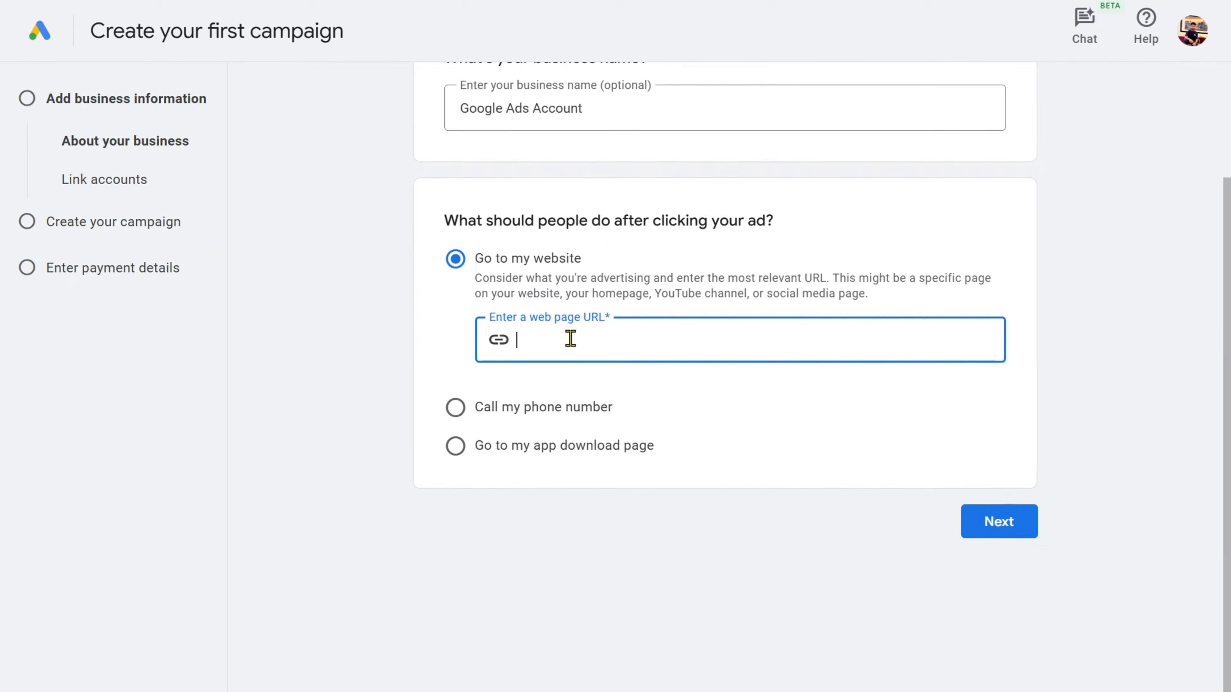
pyautogui.write('https://google')
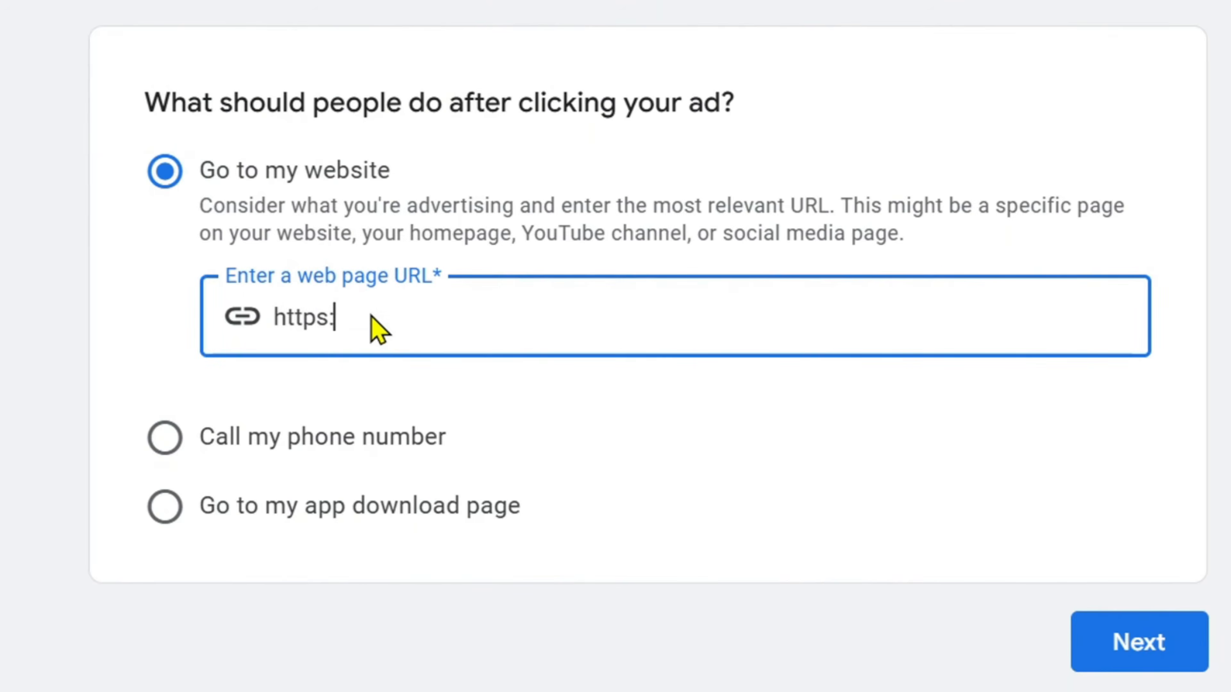
pyautogui.write('.com')
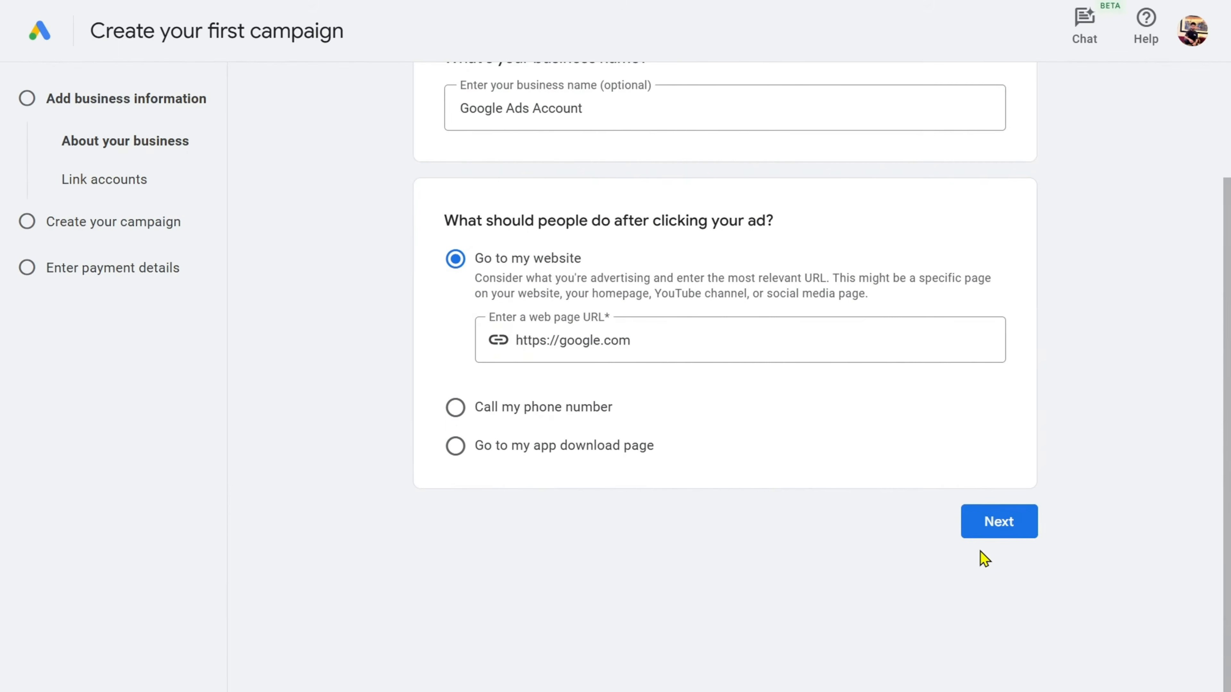
pyautogui.click(1168, 666)
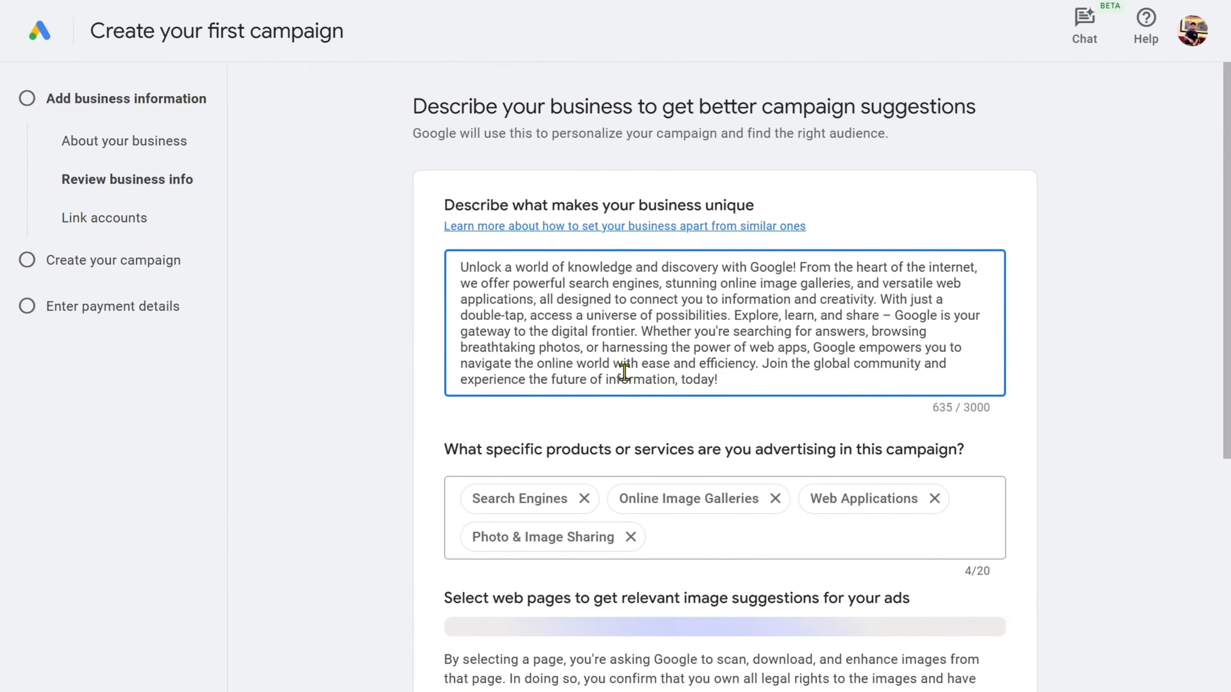
# Review the suggested business description, products and web page selection, and continue to linking accounts.
pyautogui.scroll(-5, 426, 342)
pyautogui.scroll(-3, 585, 297)
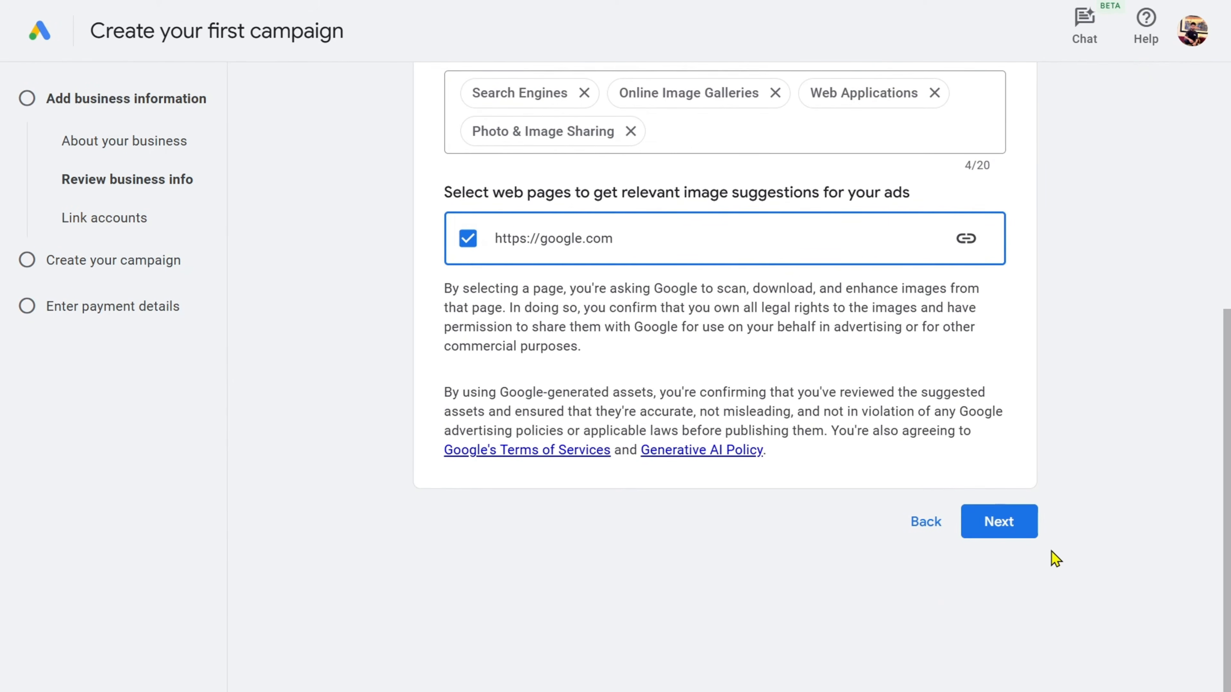
pyautogui.scroll(1, 1089, 446)
pyautogui.scroll(5, 1092, 453)
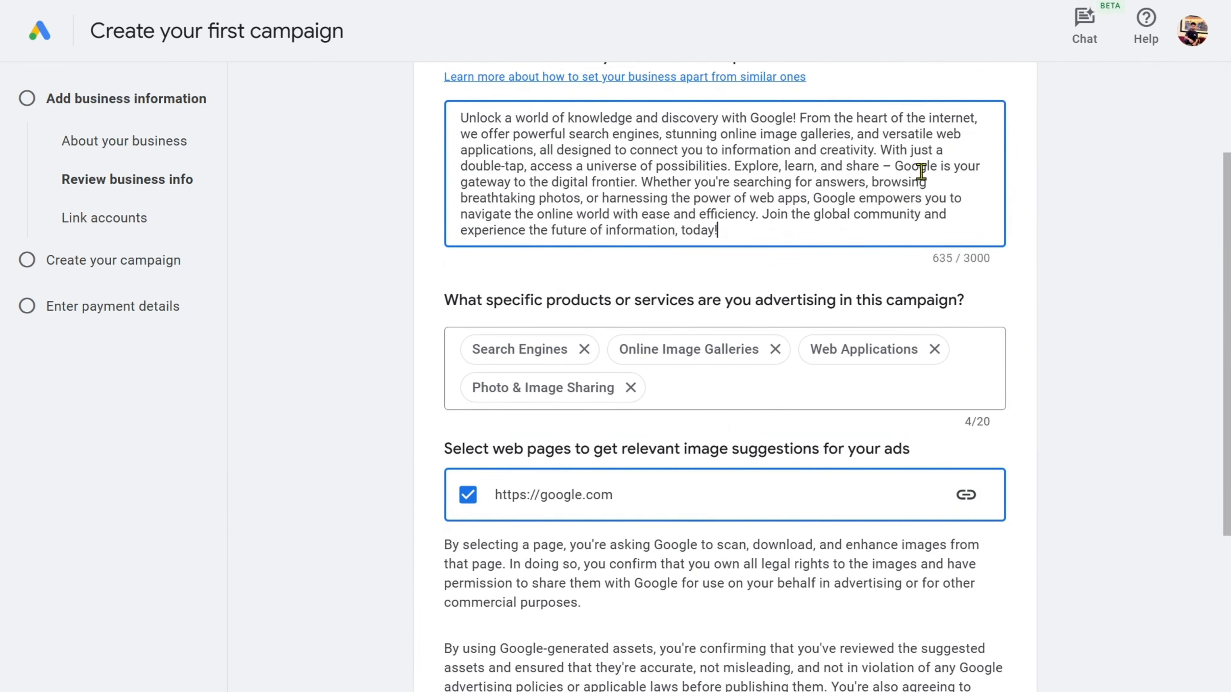
pyautogui.scroll(-5, 745, 503)
pyautogui.click(994, 528)
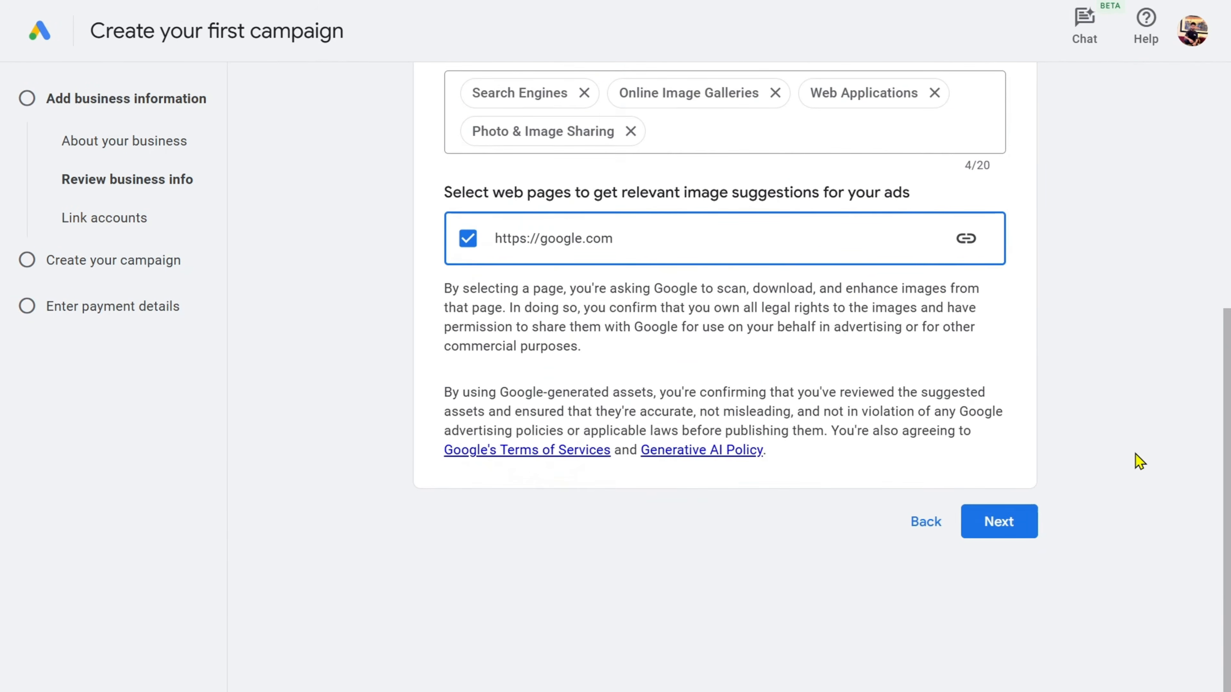
# Skip linking more accounts, choosing an advertising objective and choosing a campaign type.
pyautogui.scroll(3, 1116, 475)
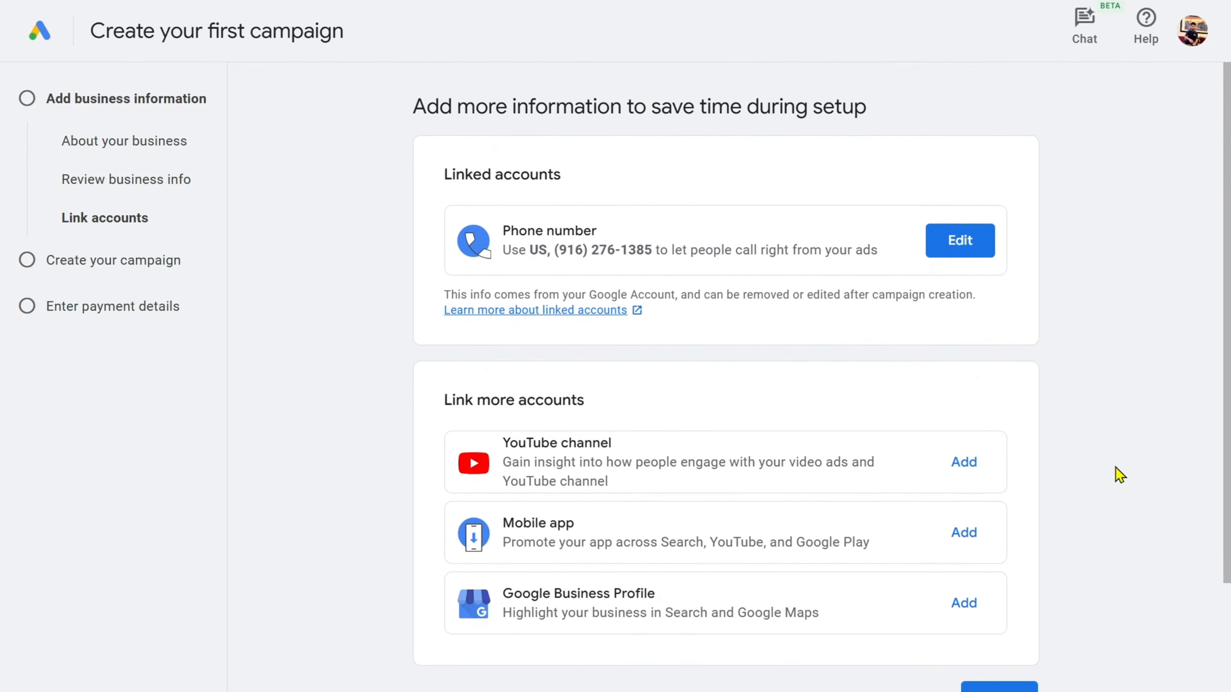
pyautogui.scroll(-3, 1091, 466)
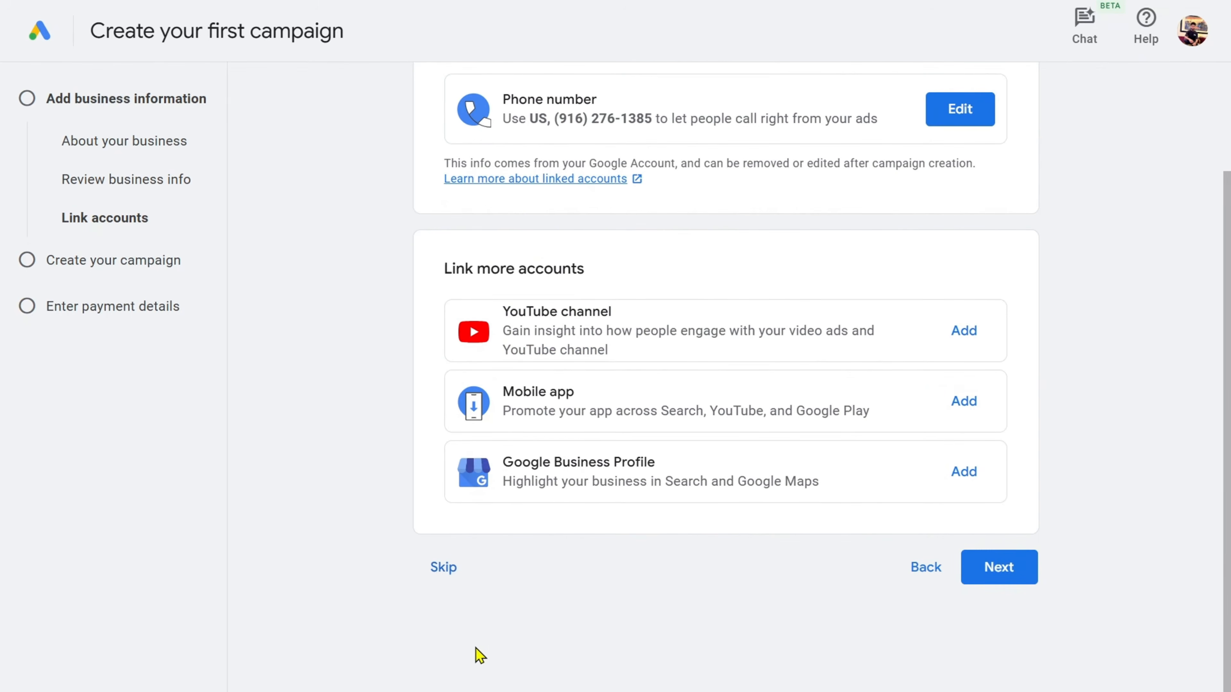
pyautogui.scroll(3, 418, 247)
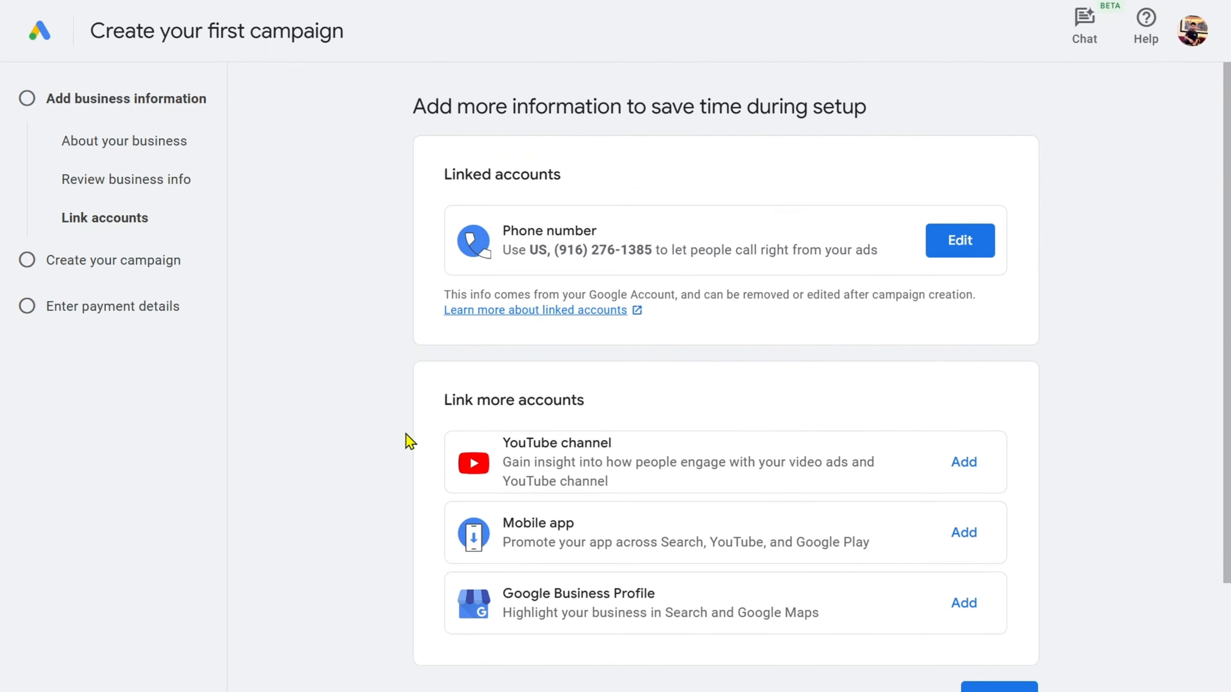
pyautogui.scroll(-3, 415, 428)
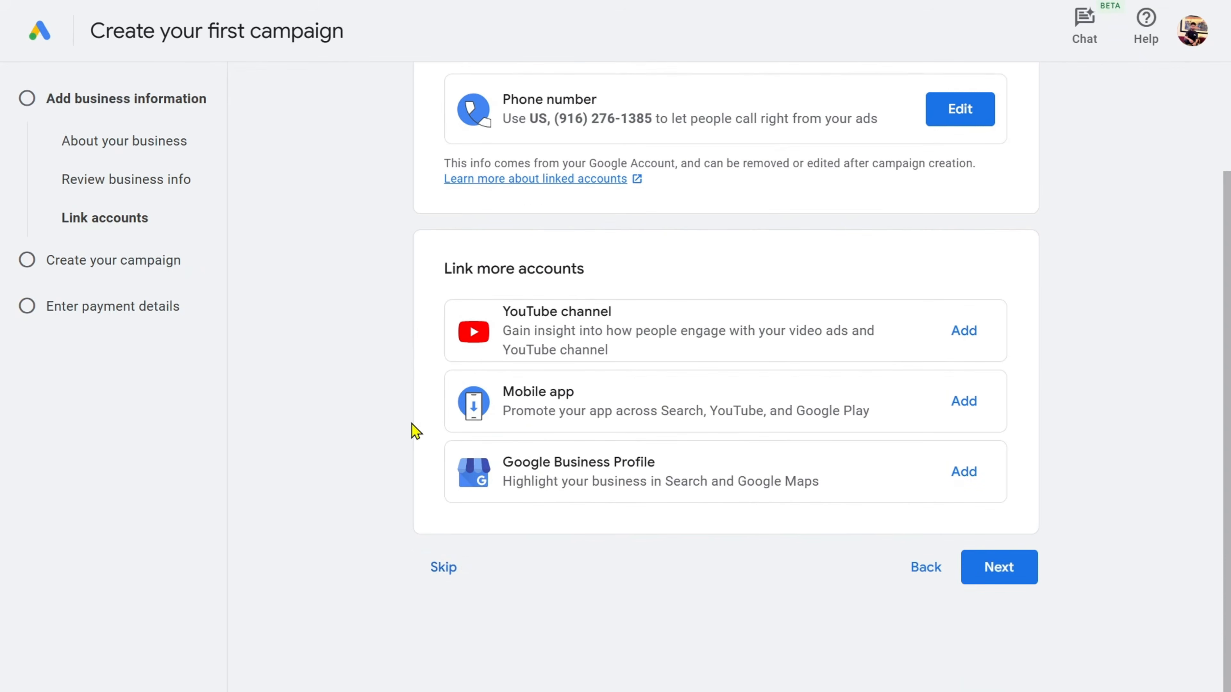
pyautogui.click(438, 580)
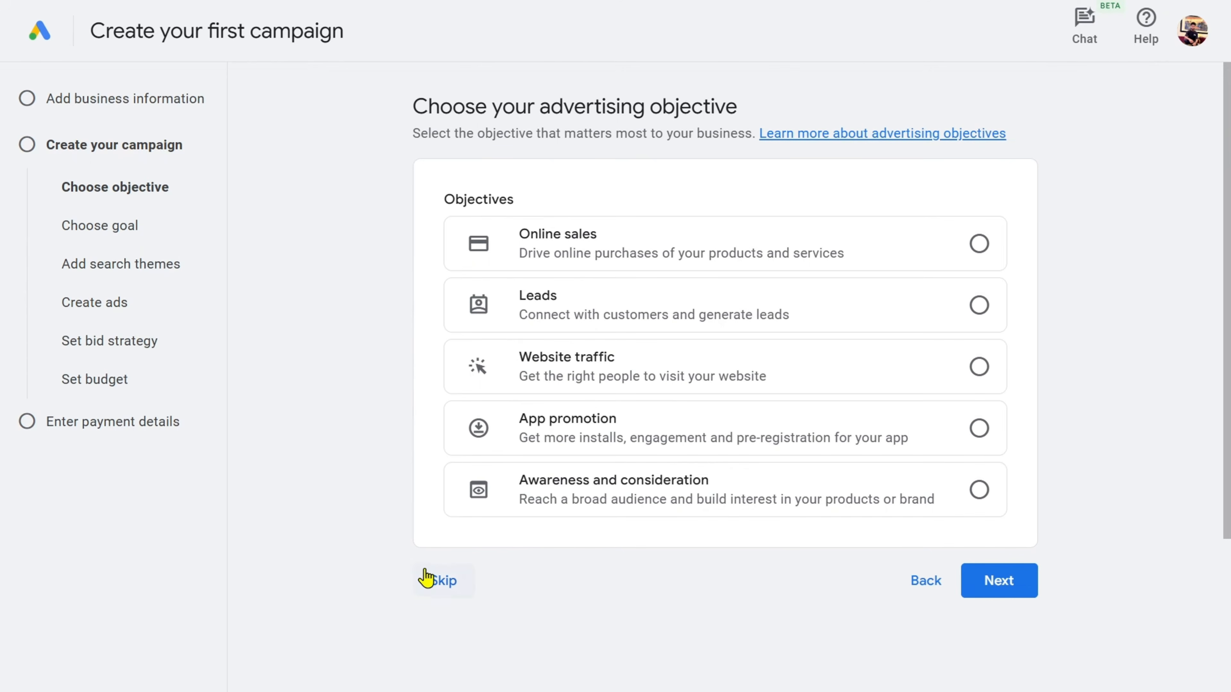
pyautogui.click(443, 580)
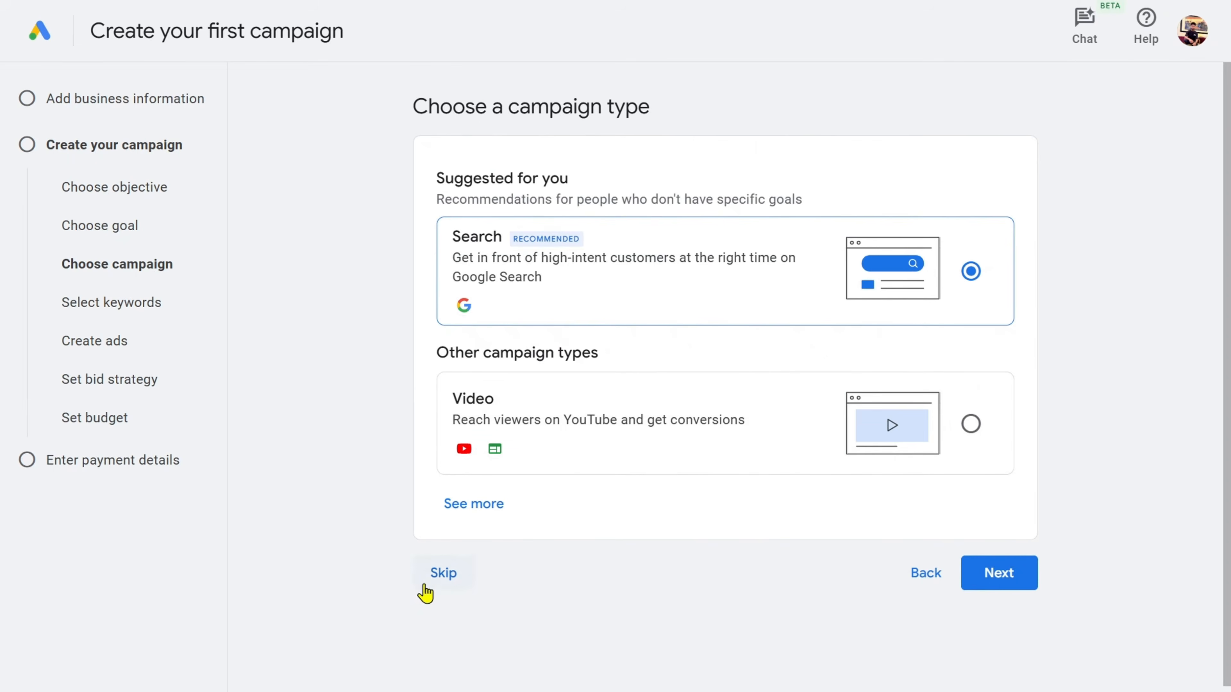
pyautogui.click(436, 581)
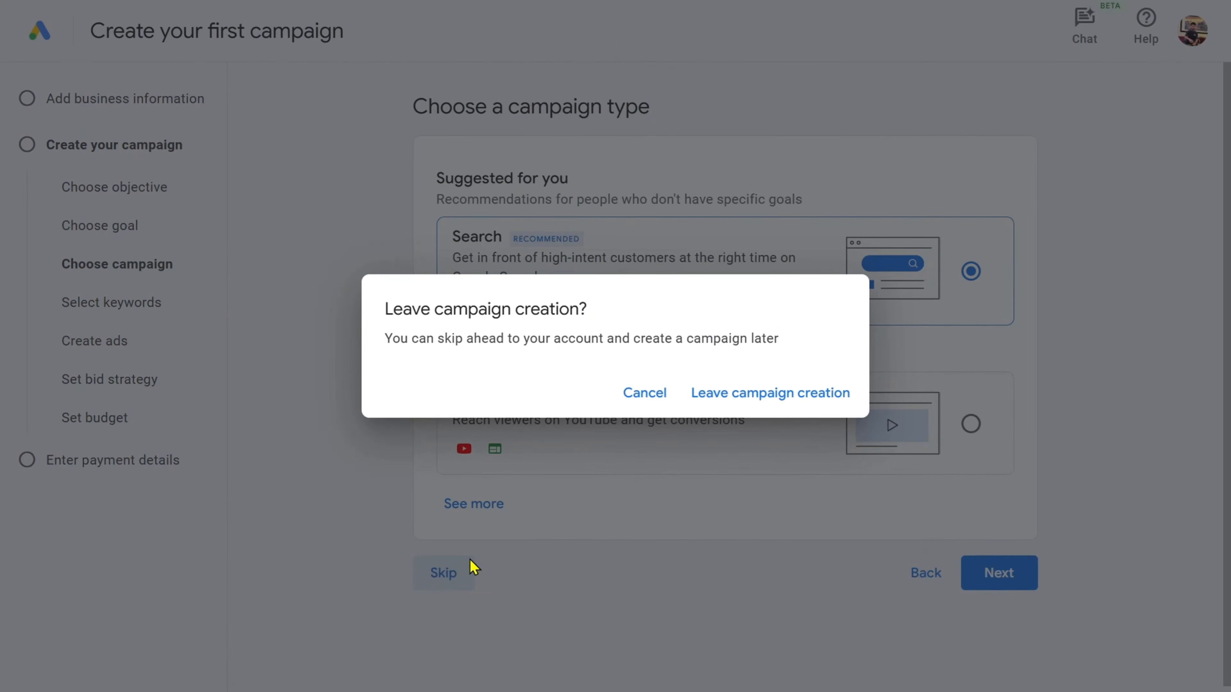
# Capture the area around the Leave campaign creation dialog in a screenshot overlay and discard the capture.
pyautogui.press('Print')
pyautogui.moveTo(272, 189)
pyautogui.mouseDown()
pyautogui.moveTo(860, 620)
pyautogui.moveTo(973, 644)
pyautogui.mouseUp()
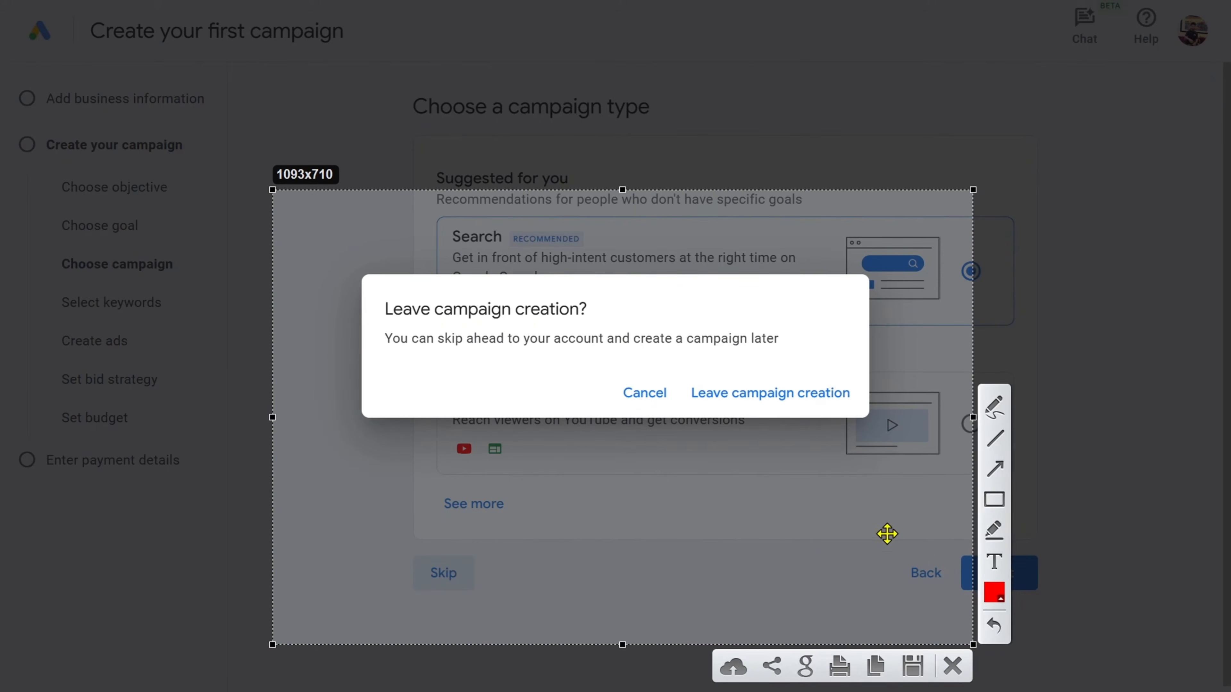
pyautogui.moveTo(678, 357); pyautogui.dragTo(883, 428)
pyautogui.click(952, 667)
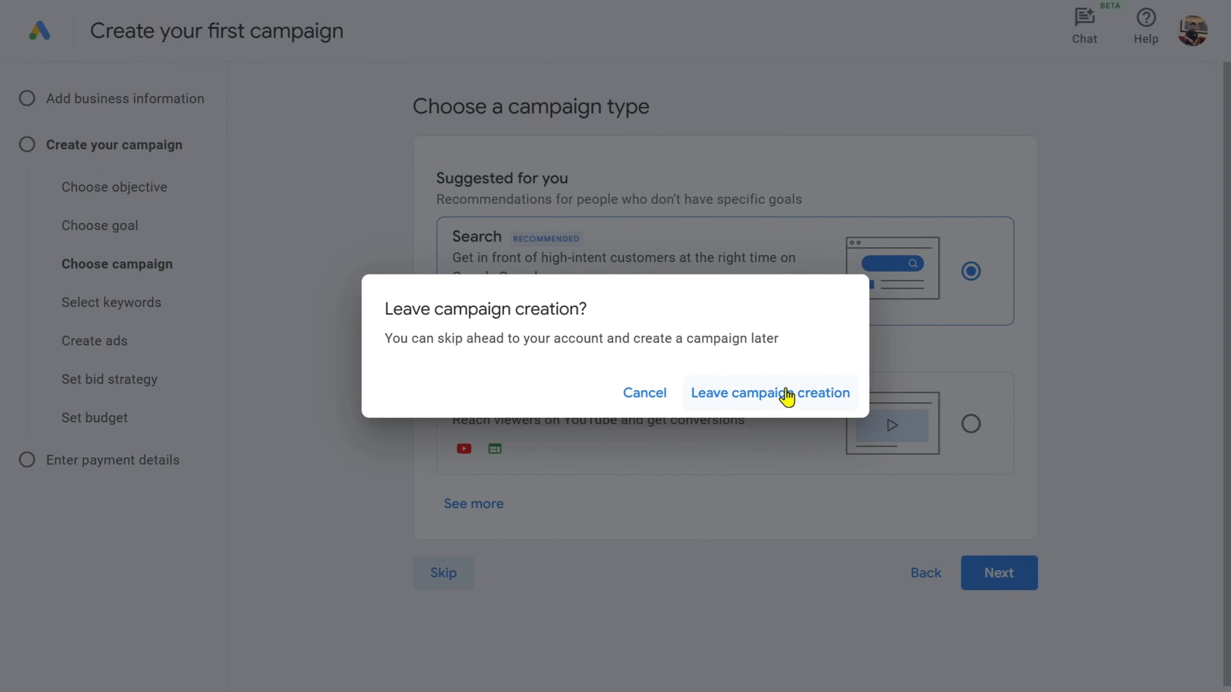
# Confirm leaving campaign creation to go on to the account settings.
pyautogui.click(775, 397)
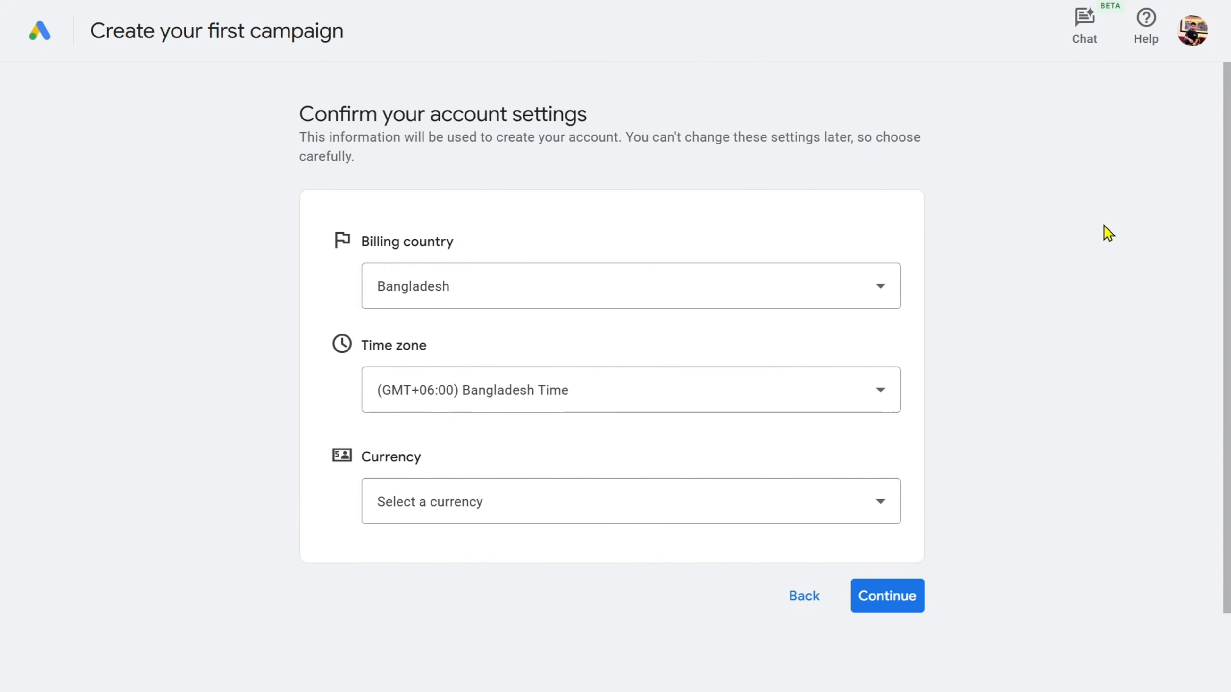
# Capture the account settings page, outline the whole form, the billing country and the currency with red rectangles, and discard the capture.
pyautogui.press('Print')
pyautogui.moveTo(4, 4); pyautogui.dragTo(1228, 690)
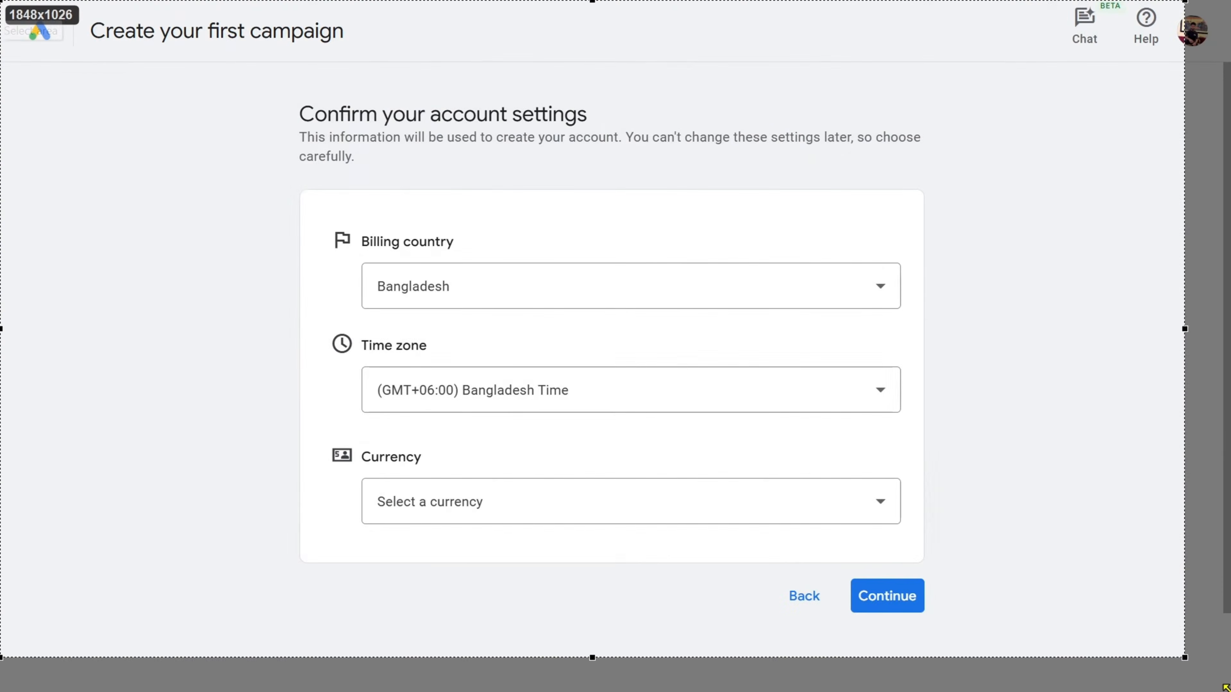
pyautogui.click(943, 543)
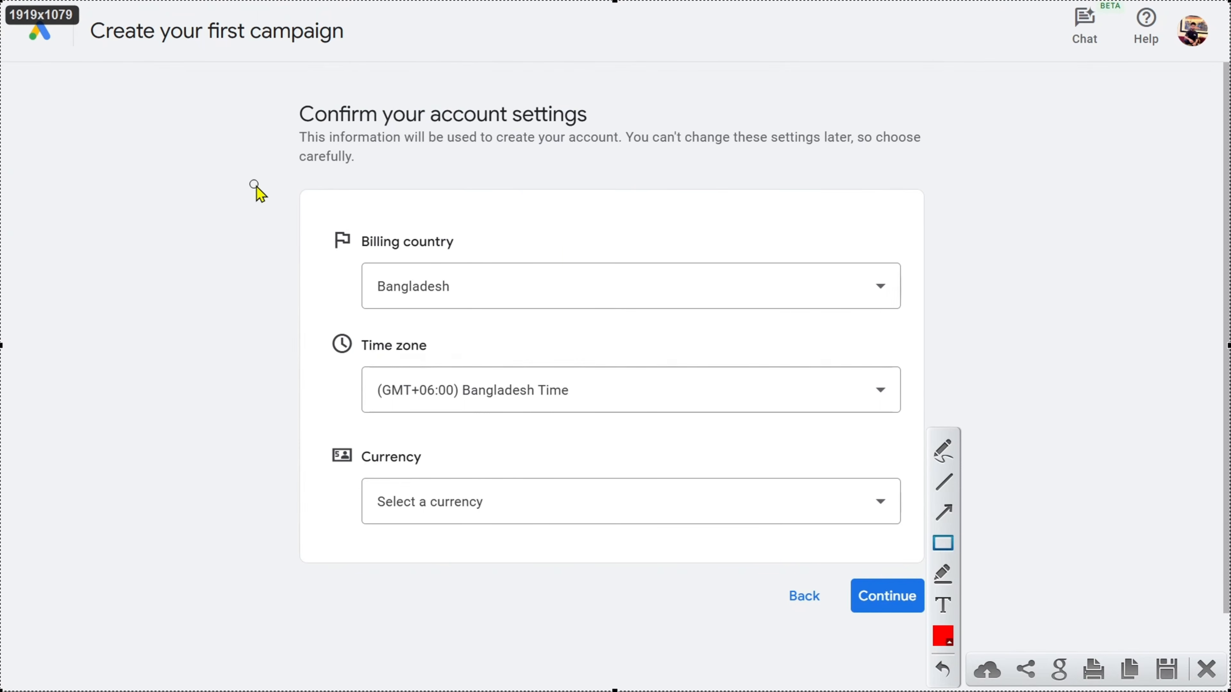
pyautogui.moveTo(285, 184); pyautogui.dragTo(973, 667)
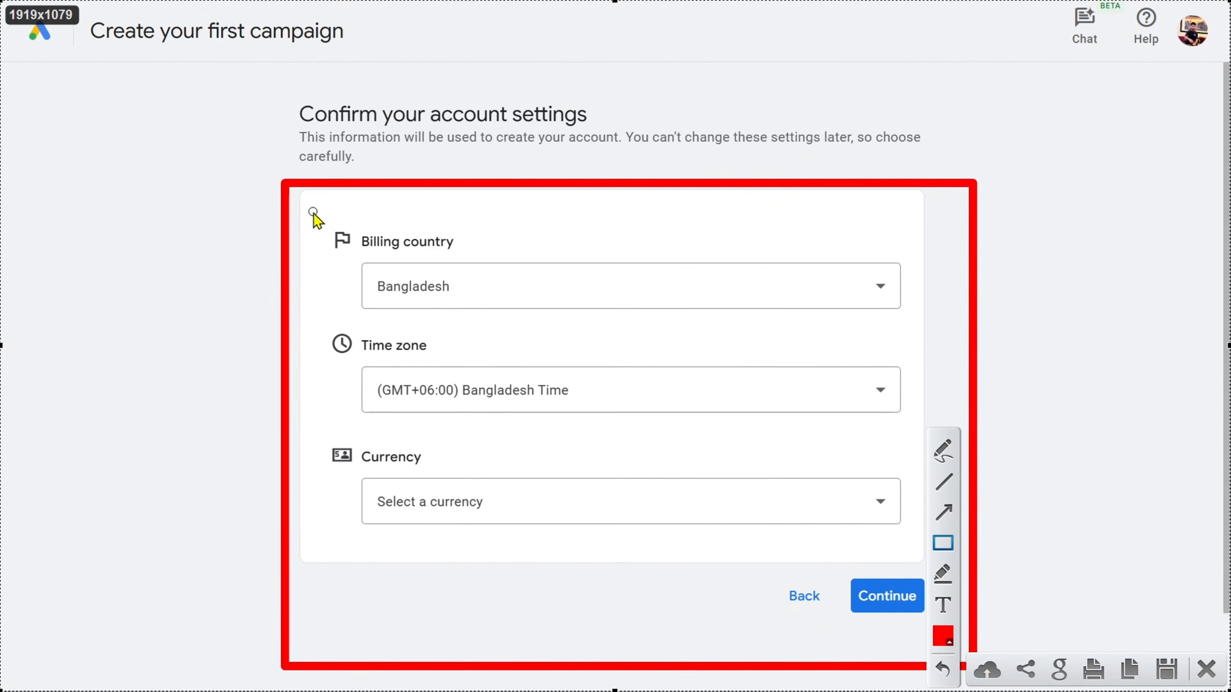
pyautogui.moveTo(311, 216)
pyautogui.mouseDown()
pyautogui.moveTo(758, 347)
pyautogui.moveTo(943, 348)
pyautogui.moveTo(931, 329)
pyautogui.mouseUp()
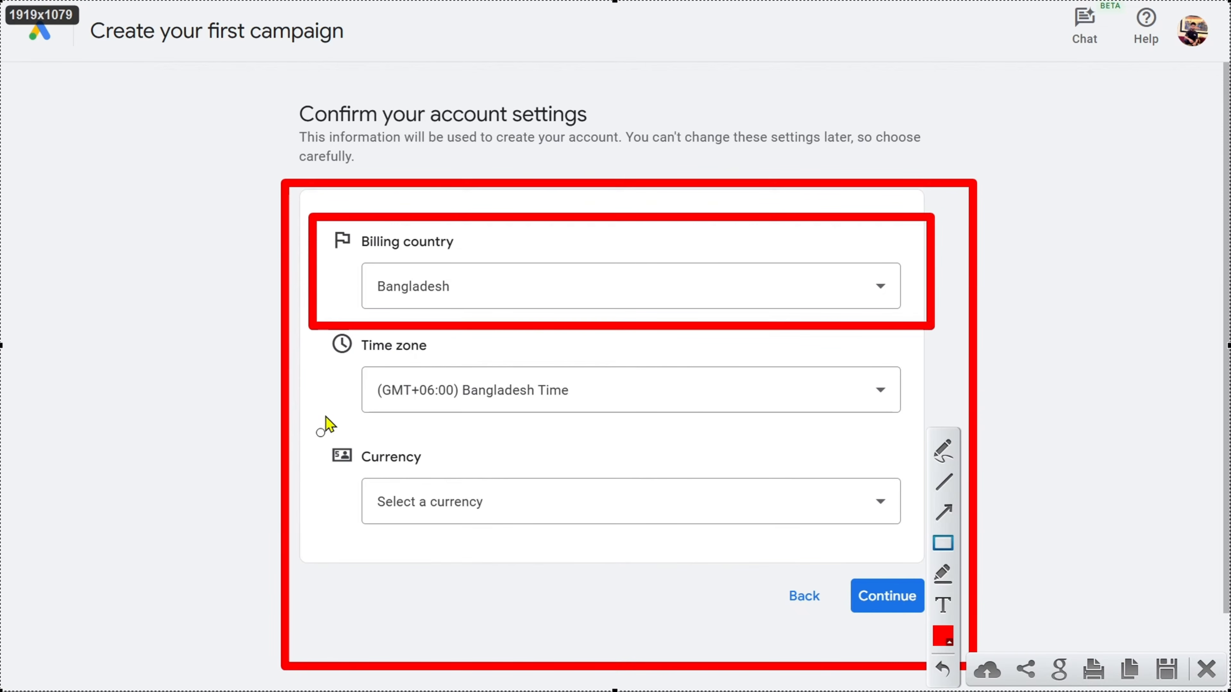
pyautogui.moveTo(299, 433)
pyautogui.mouseDown()
pyautogui.moveTo(914, 617)
pyautogui.moveTo(954, 551)
pyautogui.moveTo(946, 558)
pyautogui.mouseUp()
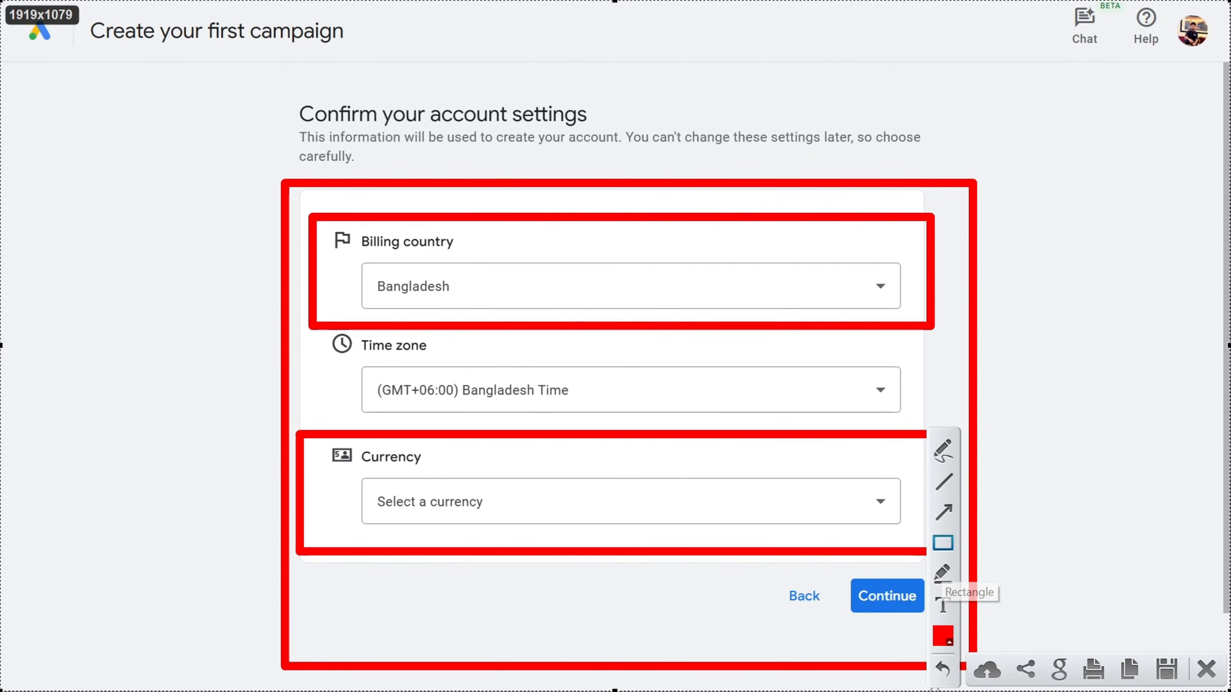
pyautogui.click(1207, 671)
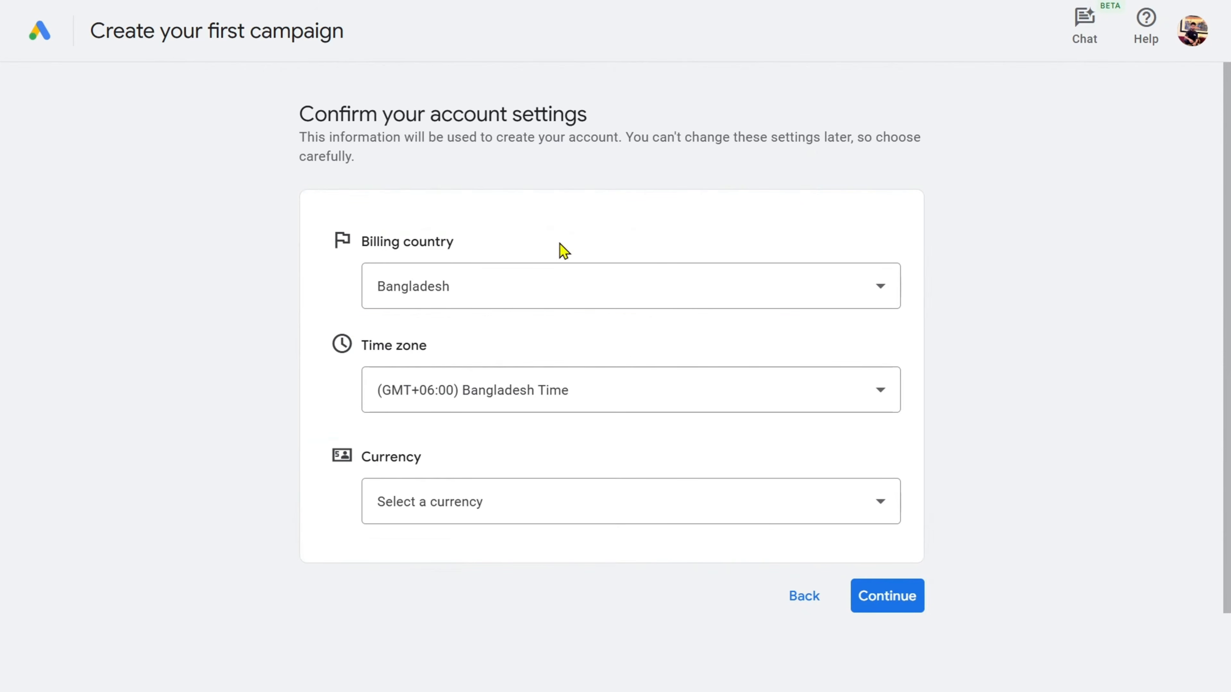
# Set the billing country to India.
pyautogui.click(539, 292)
pyautogui.scroll(-20, 511, 379)
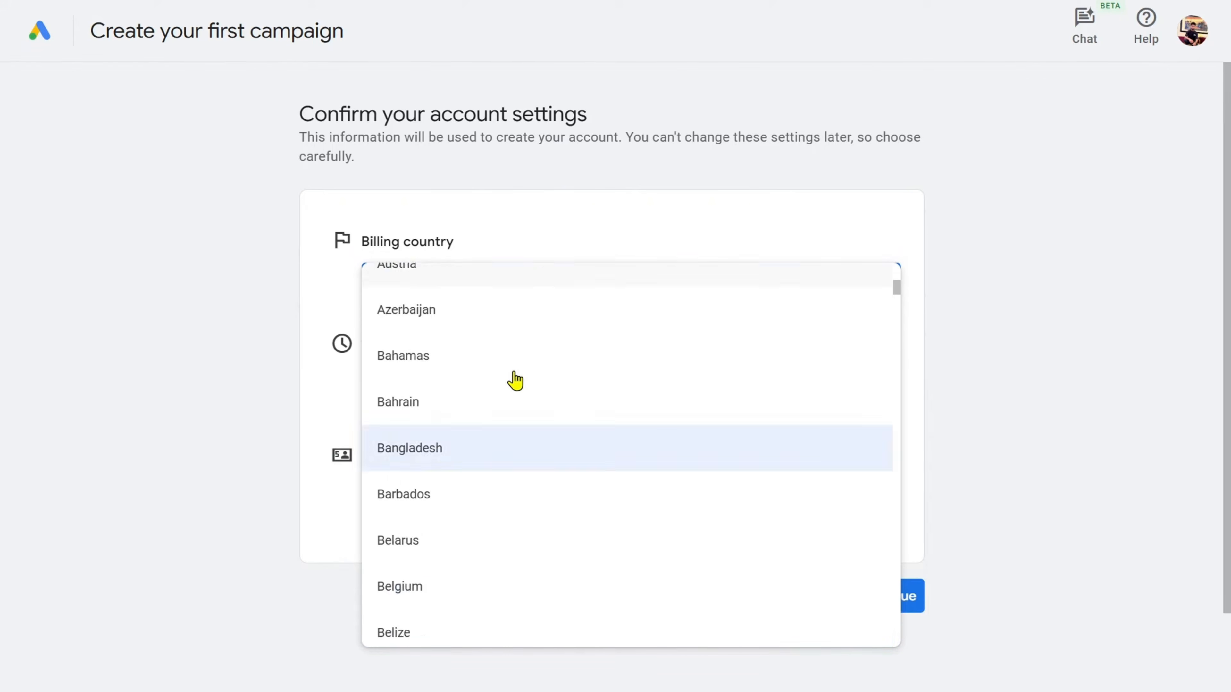
pyautogui.scroll(-20, 514, 387)
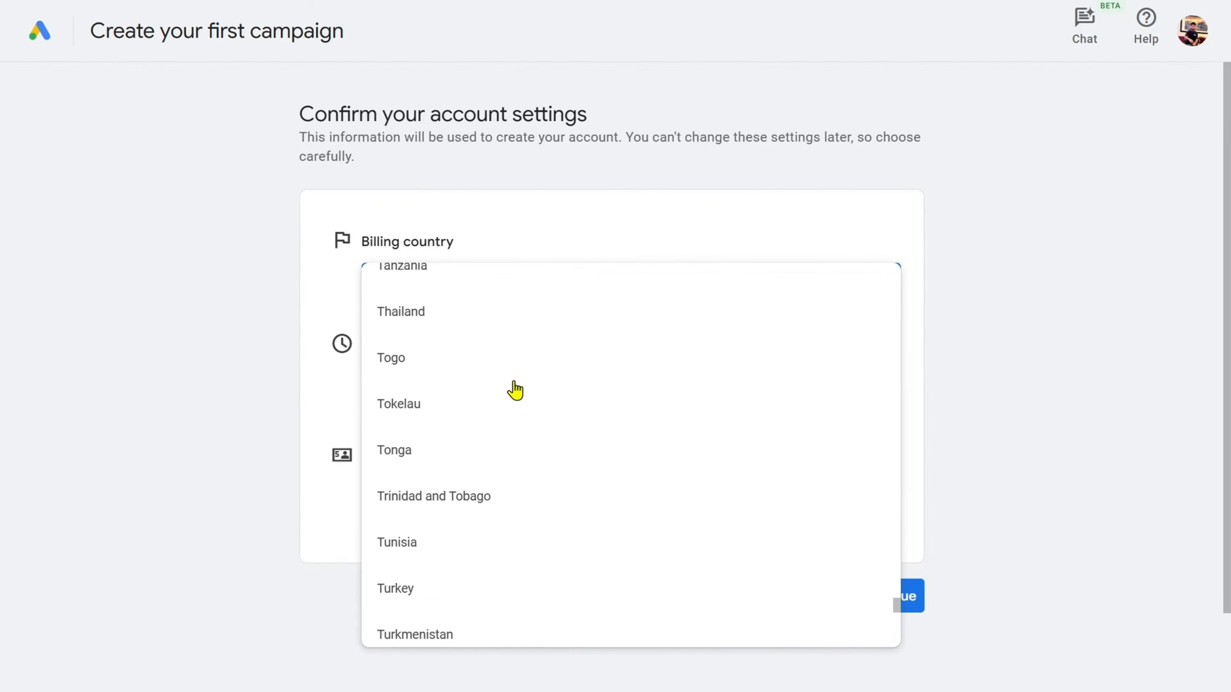
pyautogui.scroll(20, 504, 402)
pyautogui.scroll(-3, 498, 413)
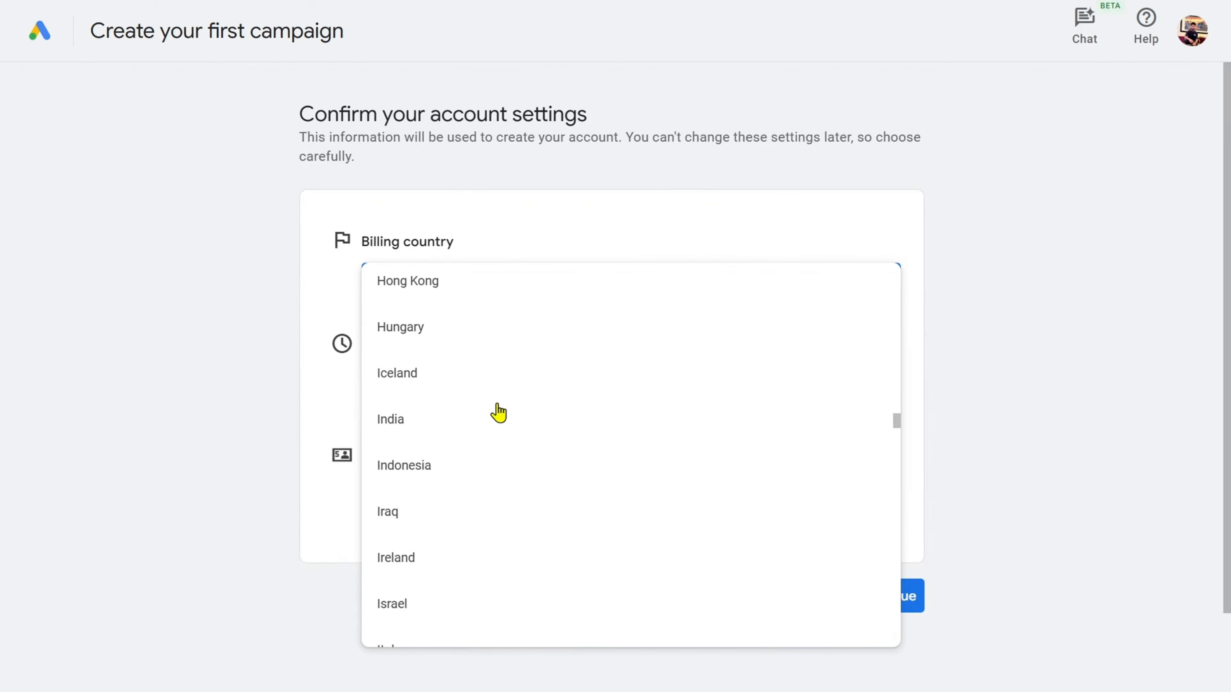
pyautogui.click(475, 420)
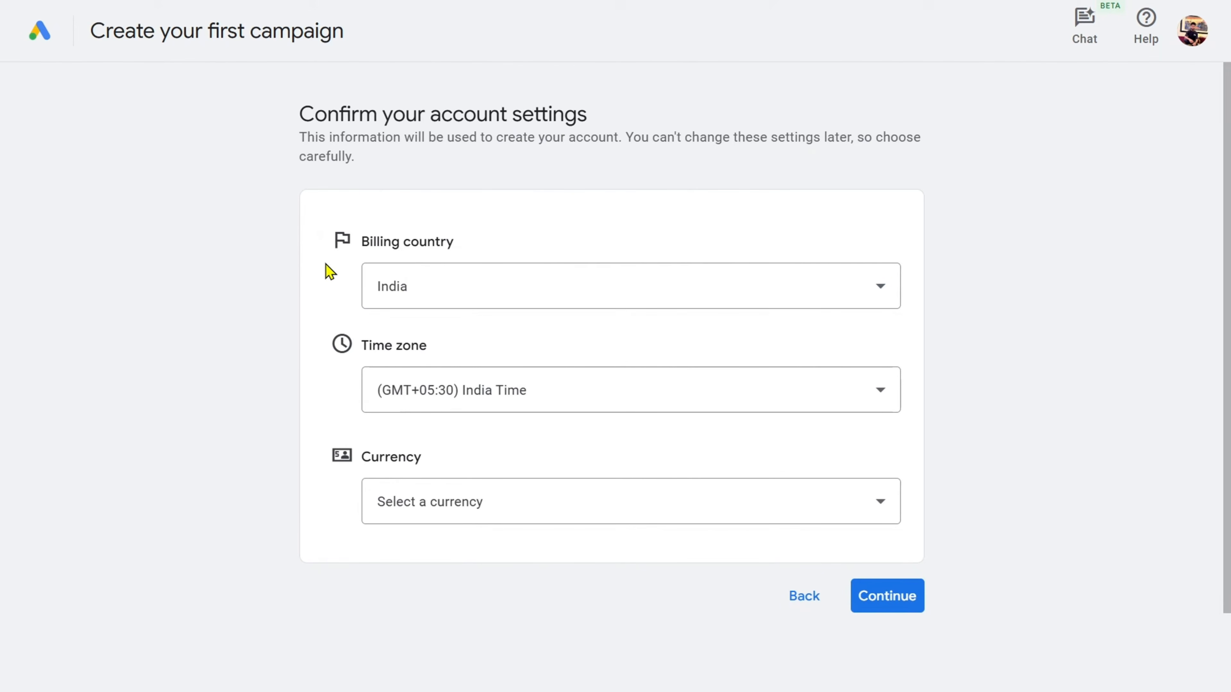
# Open the list of available currencies in the account settings.
pyautogui.moveTo(431, 354); pyautogui.dragTo(362, 356)
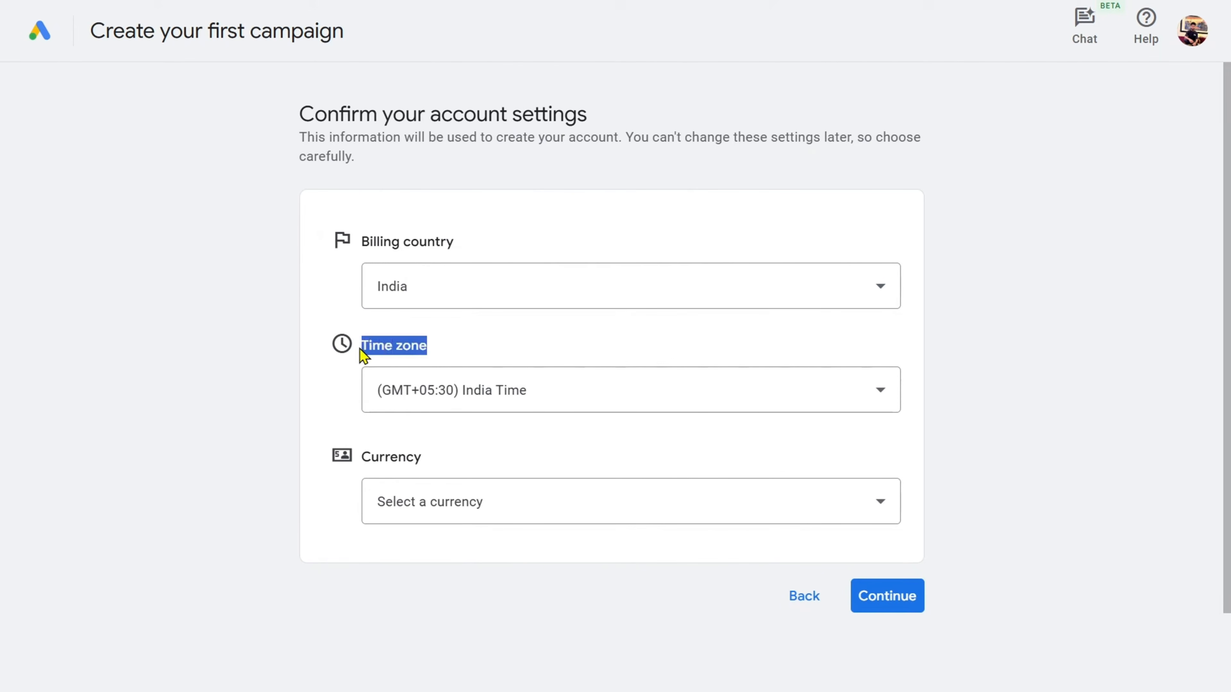
pyautogui.click(213, 348)
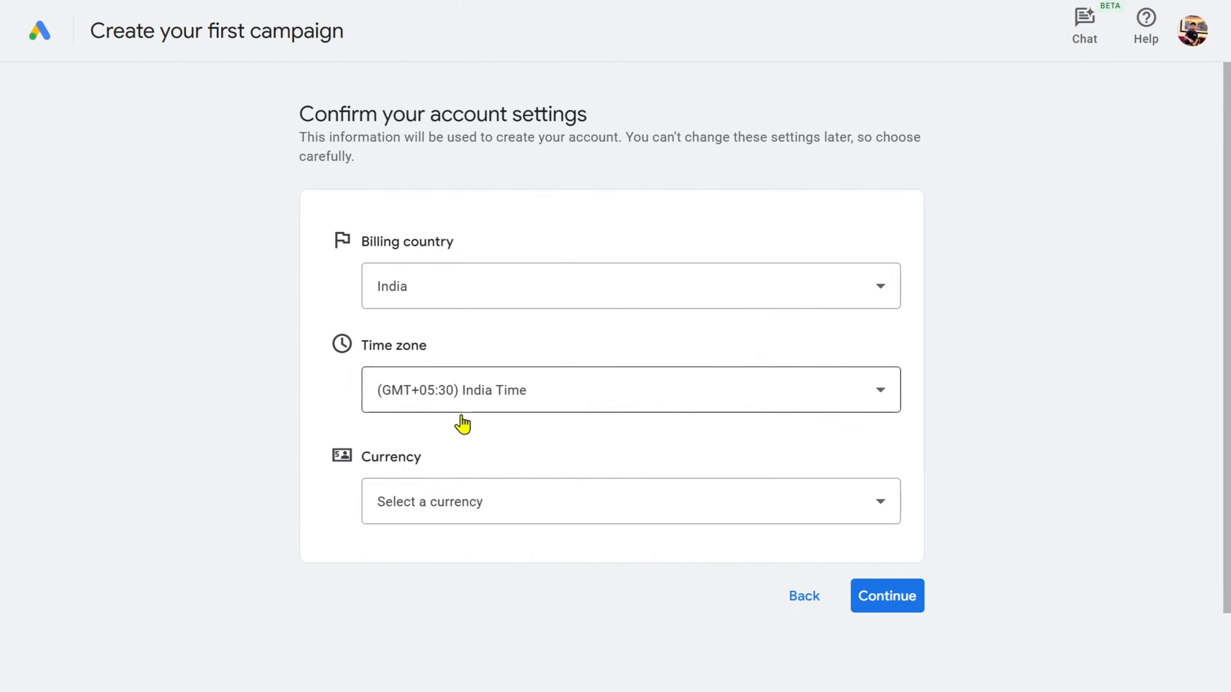
pyautogui.scroll(-2, 461, 424)
pyautogui.click(522, 429)
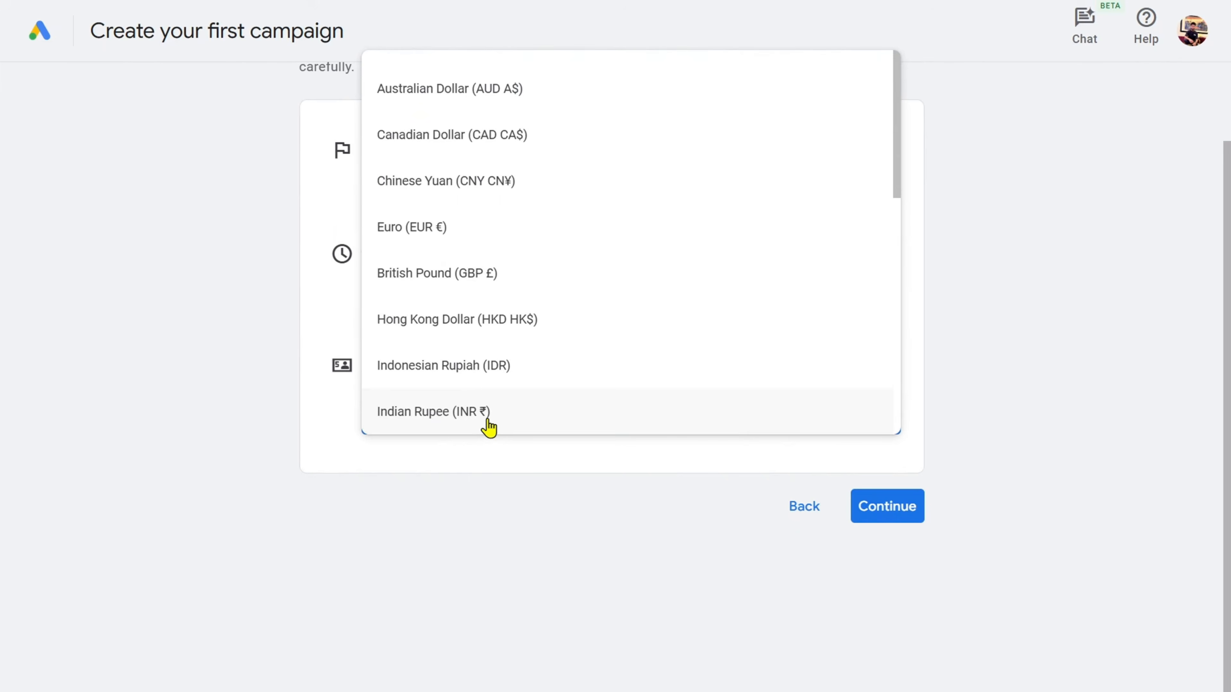
# Capture the currency list in a screenshot overlay, outline Indian Rupee with a red rectangle, and discard the capture.
pyautogui.press('Print')
pyautogui.moveTo(221, 269); pyautogui.dragTo(1085, 599)
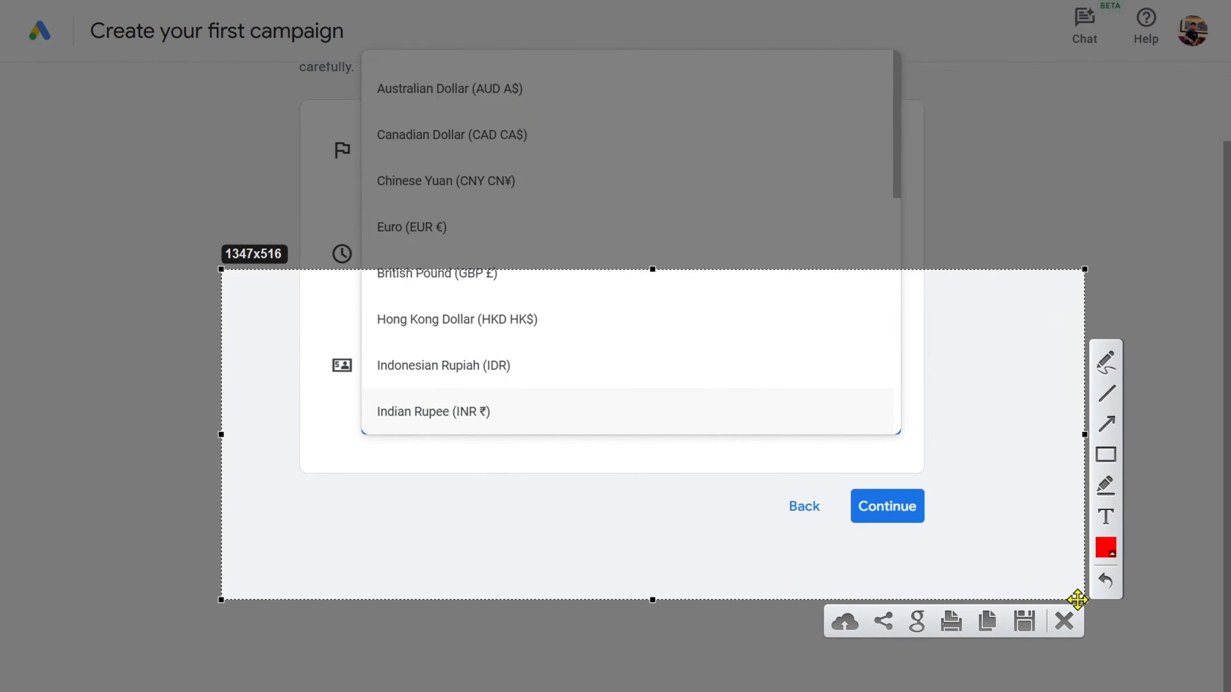
pyautogui.click(1107, 456)
pyautogui.moveTo(321, 384); pyautogui.dragTo(628, 498)
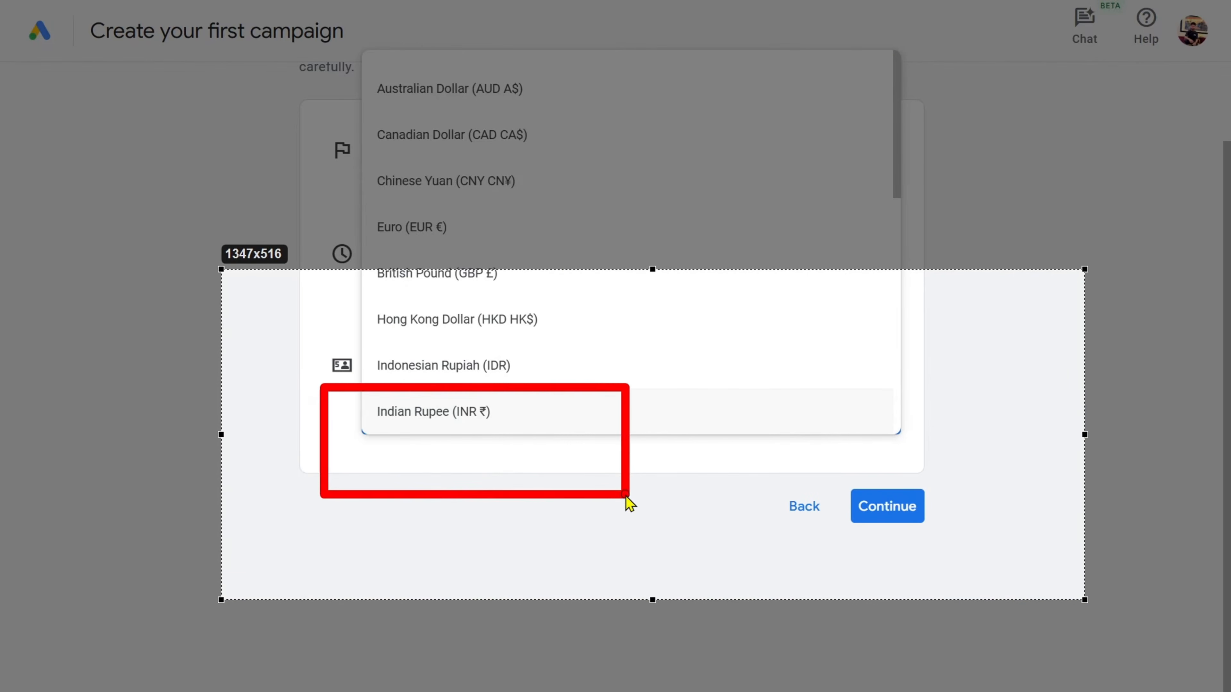
pyautogui.click(1073, 615)
# Set the account currency to Indian Rupee (INR ₹) and continue to the payment settings.
pyautogui.click(537, 427)
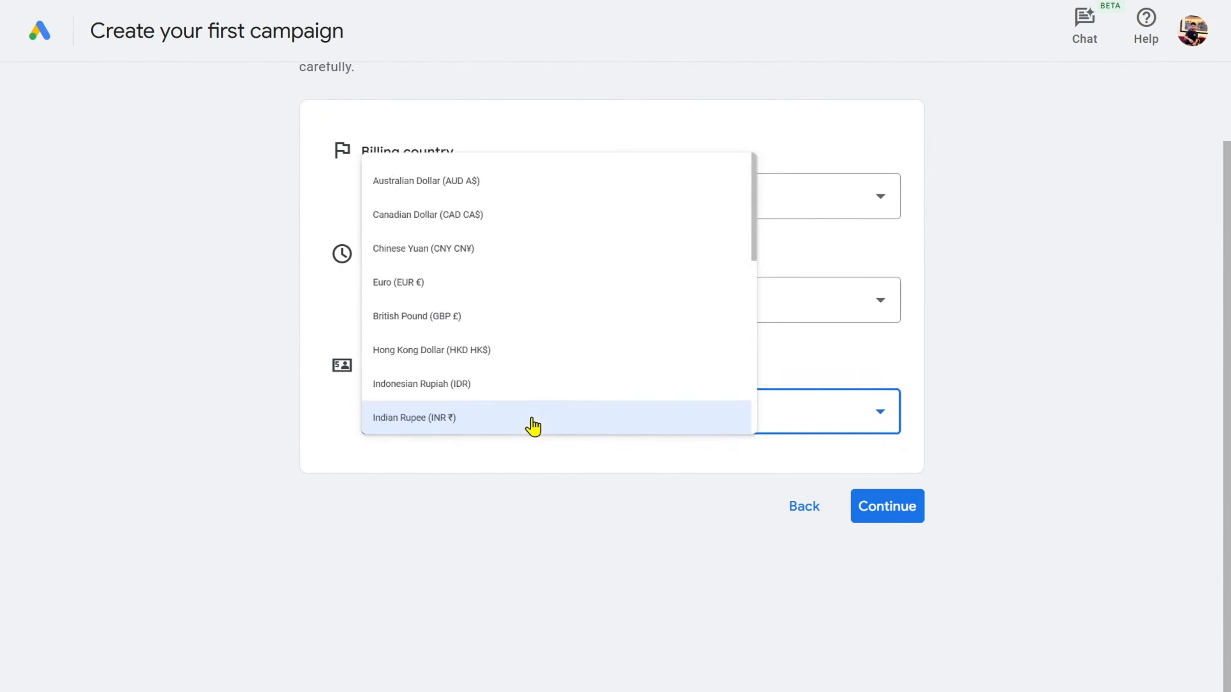
pyautogui.scroll(2, 263, 303)
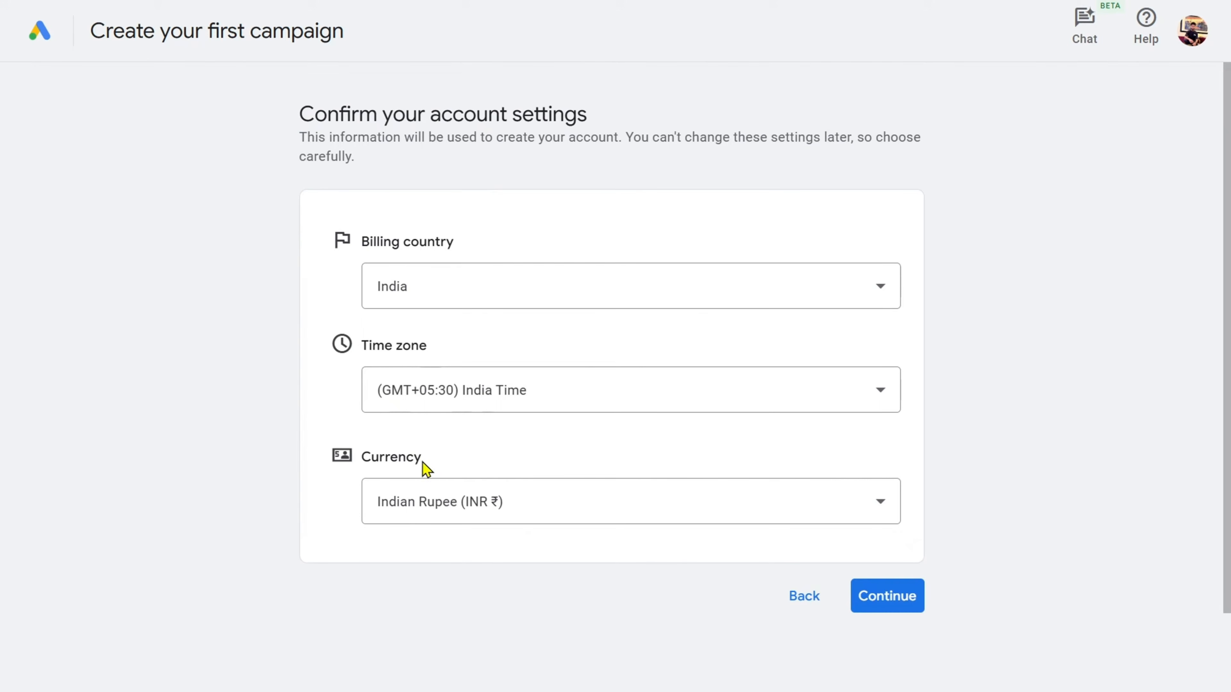
pyautogui.moveTo(422, 462); pyautogui.dragTo(334, 460)
pyautogui.click(913, 601)
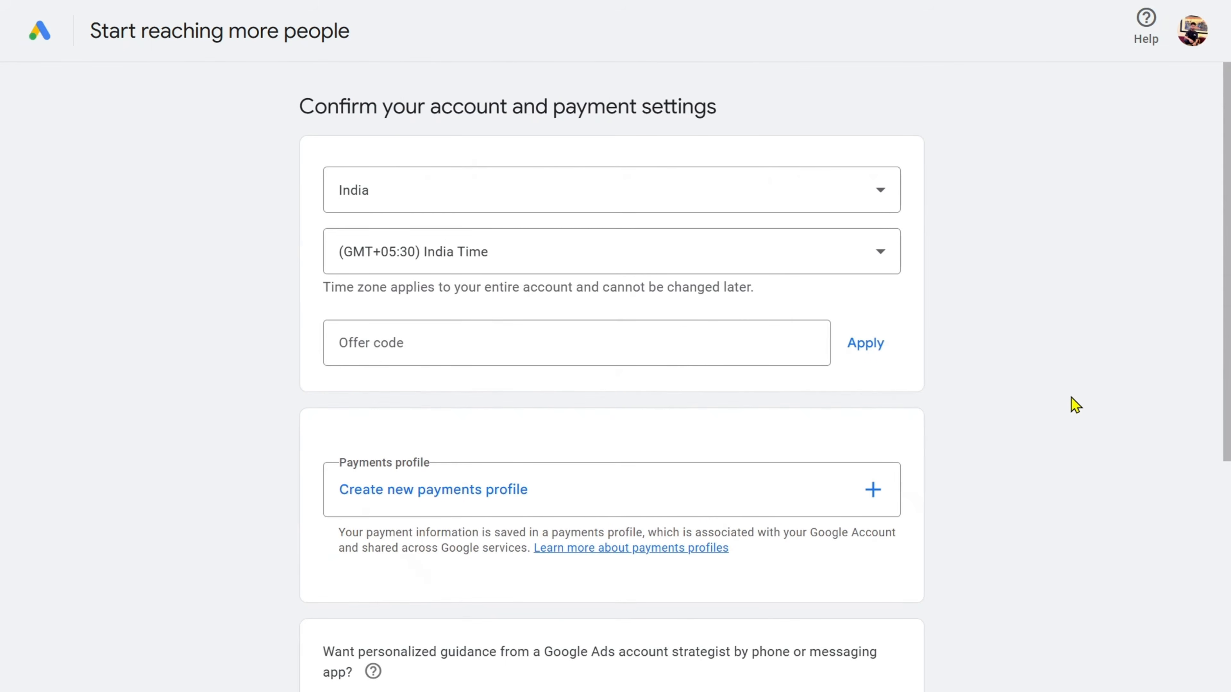
# Start a new payments profile and enter Google as the organization name.
pyautogui.scroll(-5, 1070, 310)
pyautogui.scroll(5, 1070, 310)
pyautogui.scroll(-5, 1070, 310)
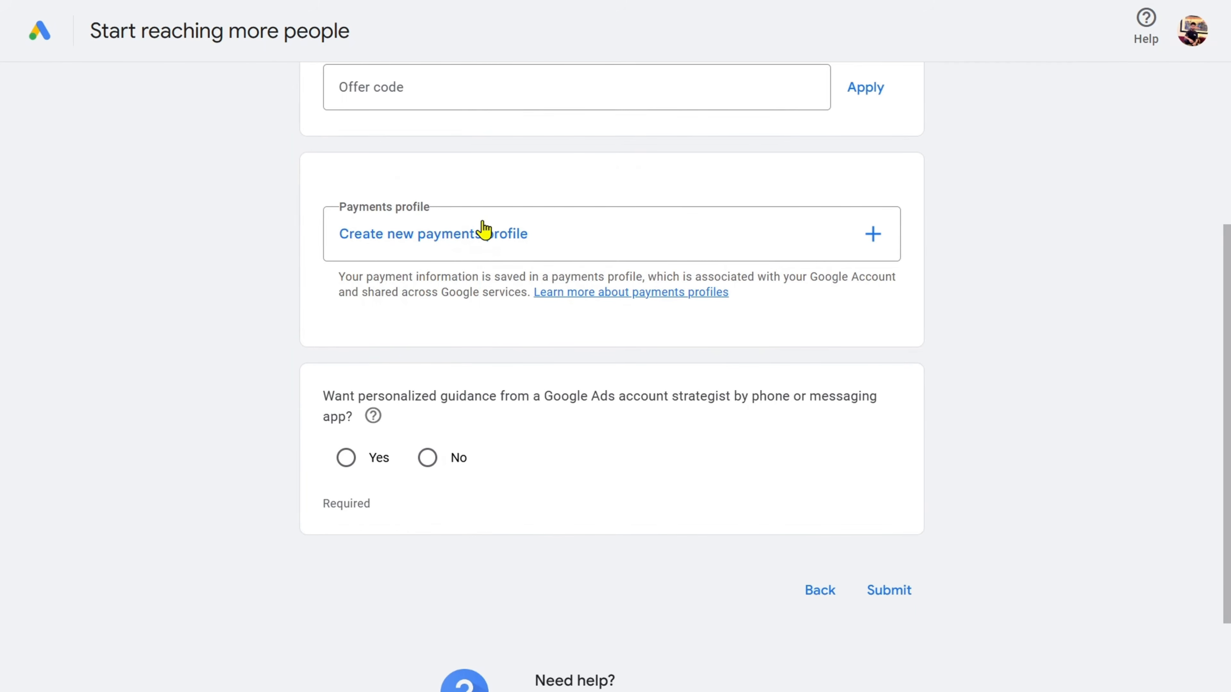
pyautogui.click(426, 235)
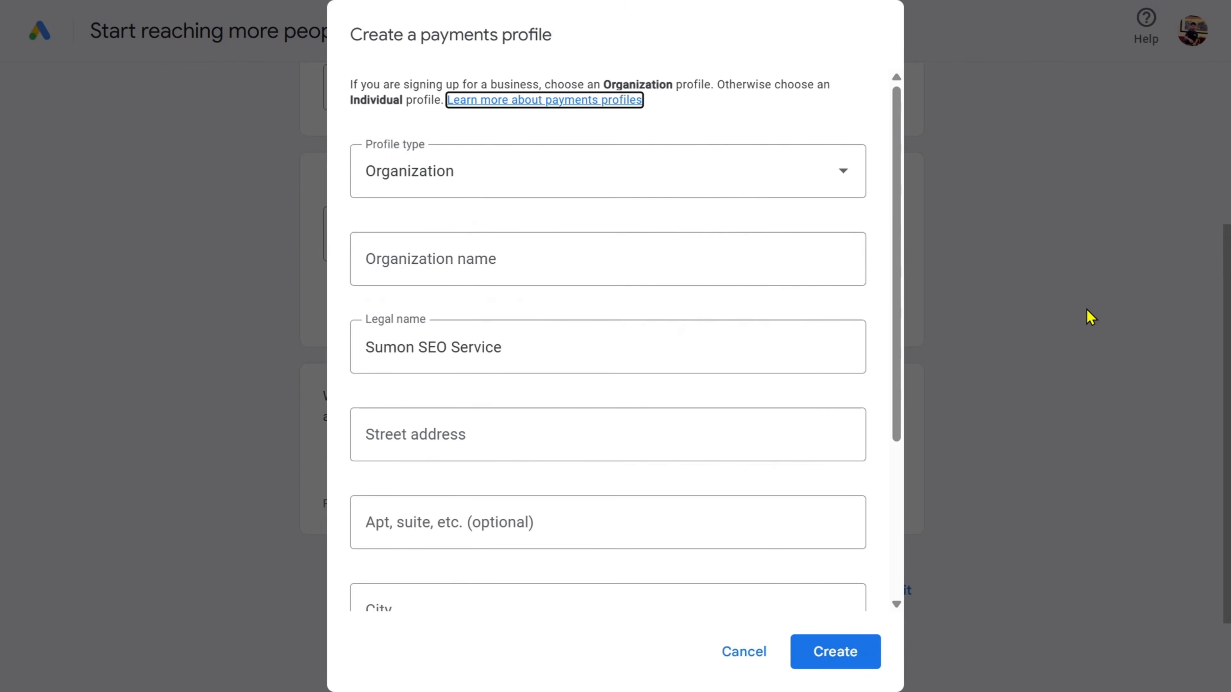
pyautogui.press('F11')
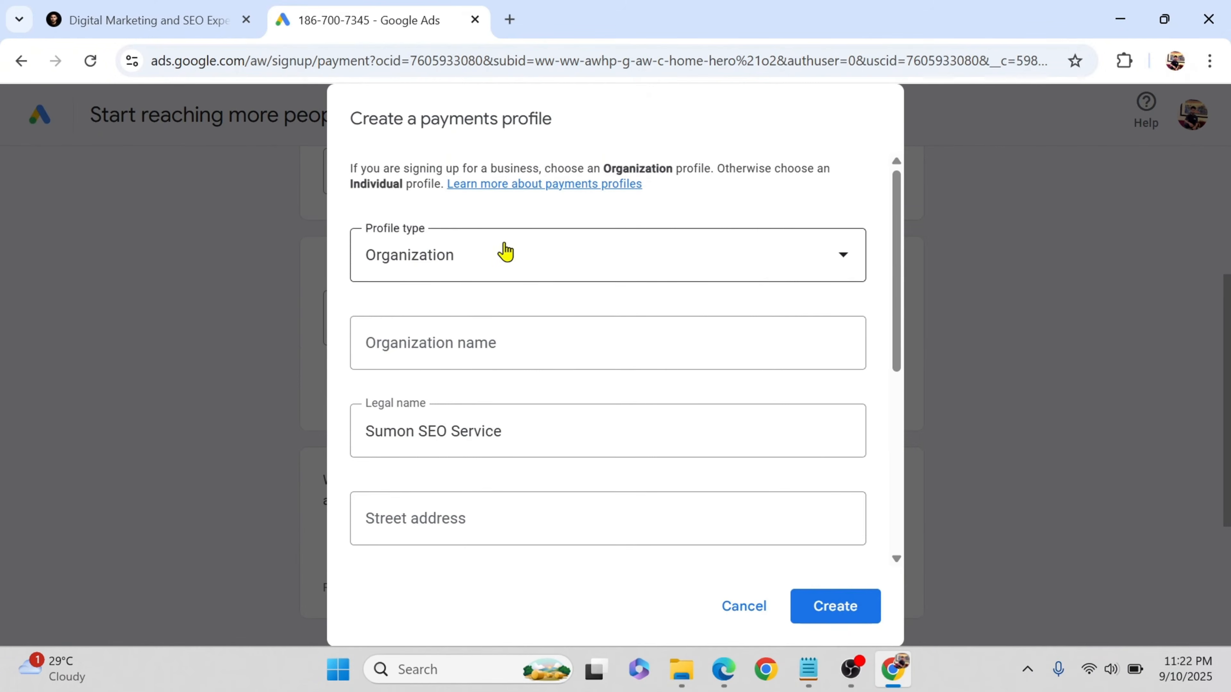
pyautogui.click(440, 348)
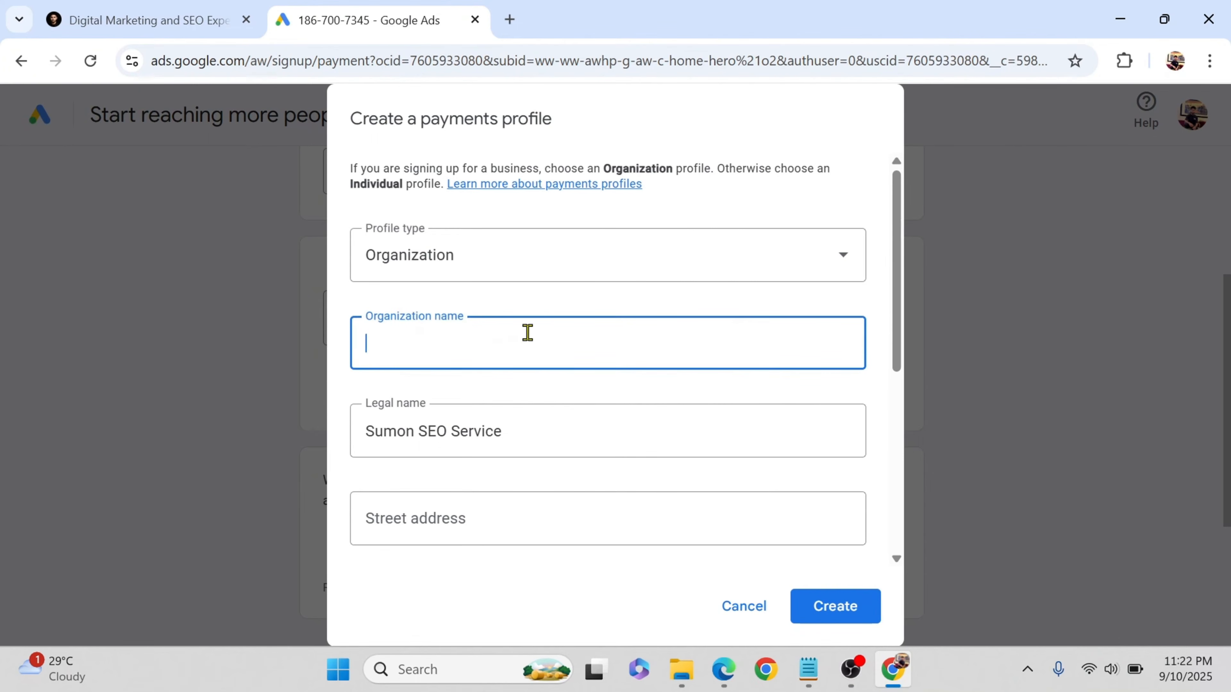
pyautogui.write('Google')
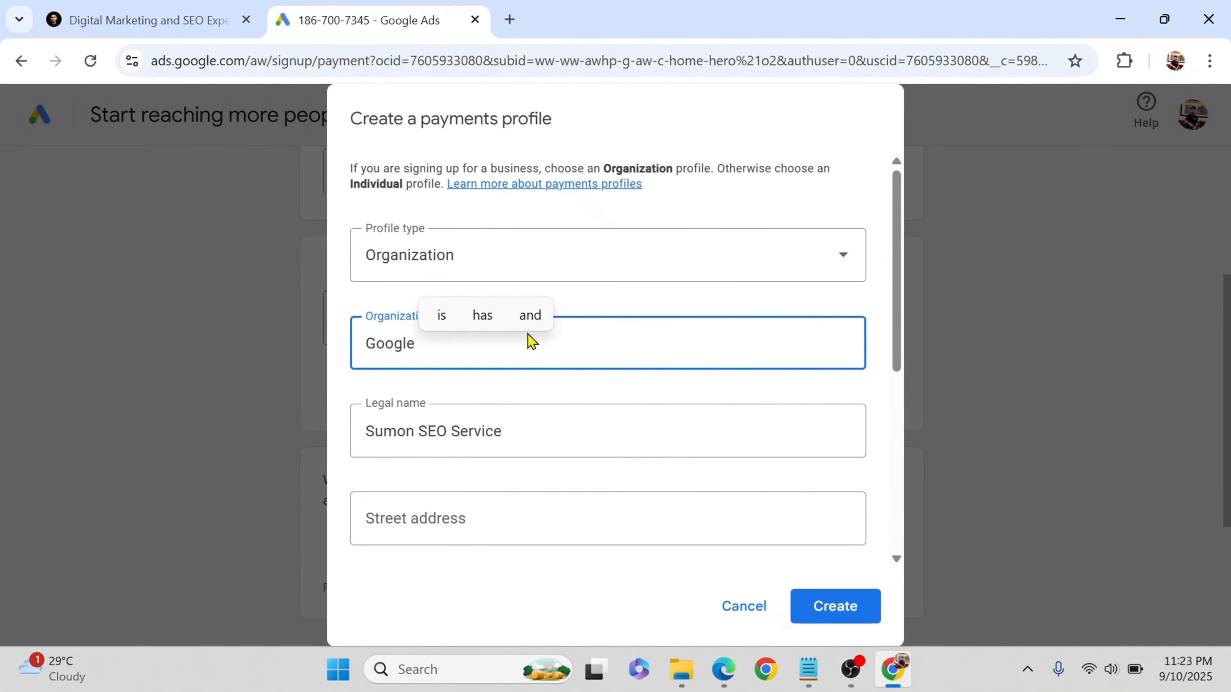
# Examine the legal name and the remaining address fields of the payments profile form.
pyautogui.click(519, 427)
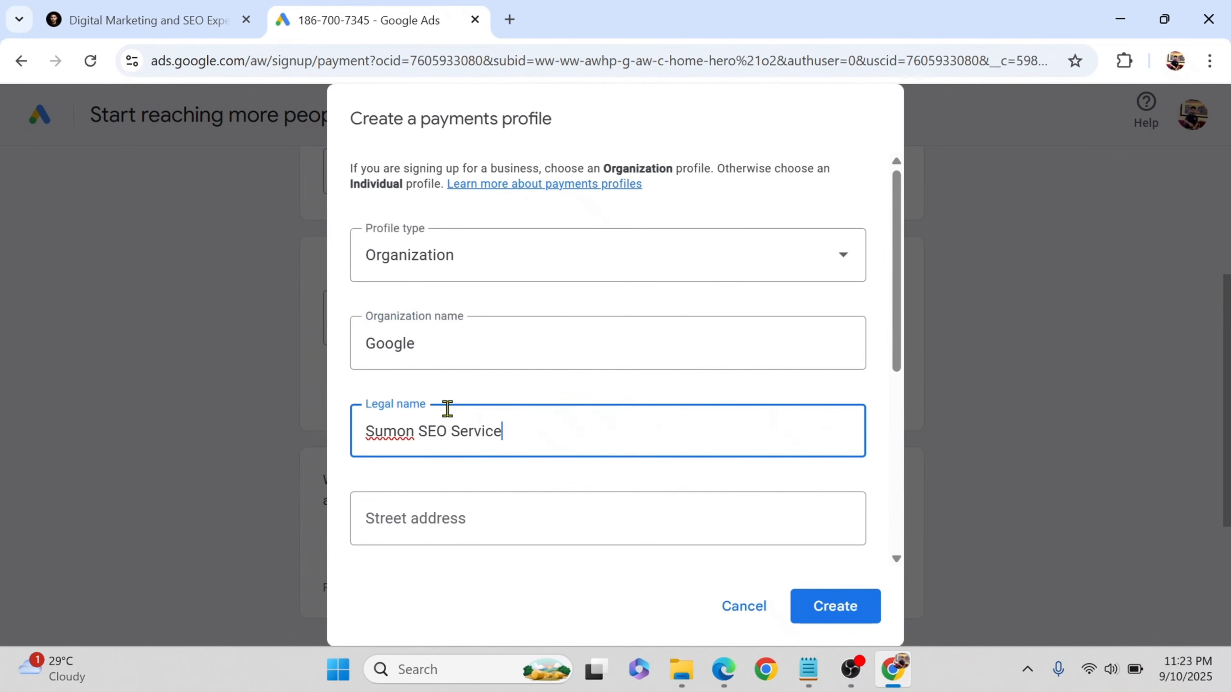
pyautogui.scroll(-2, 437, 388)
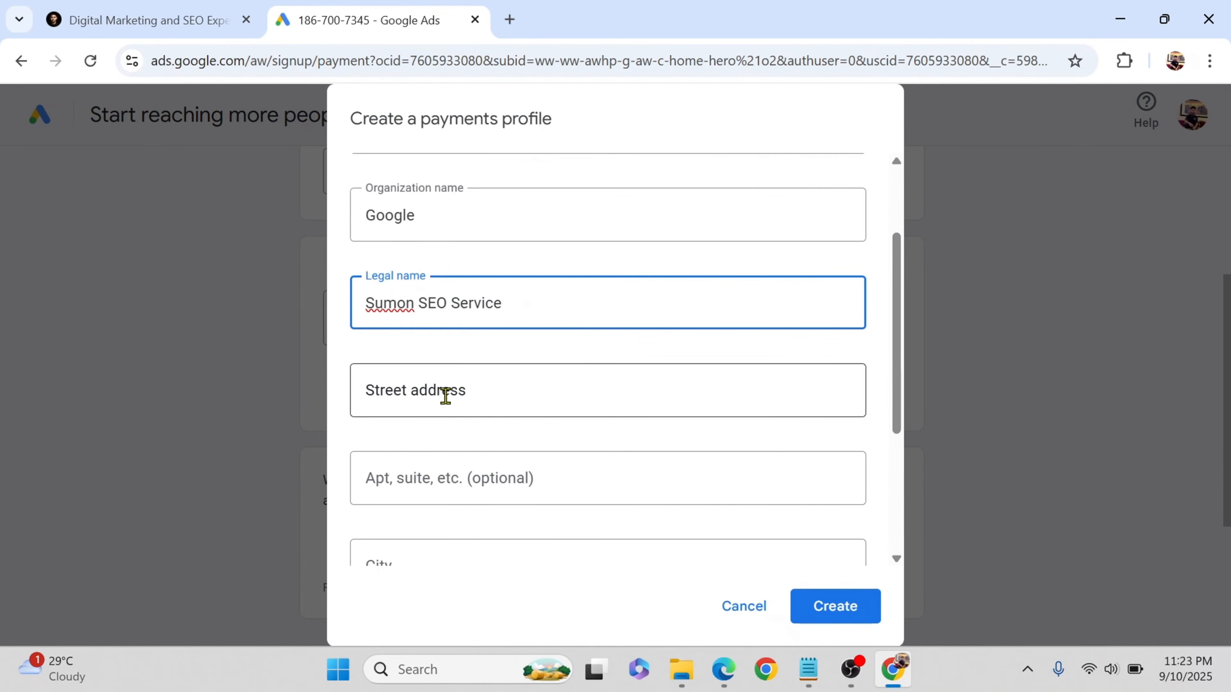
pyautogui.scroll(-5, 485, 388)
pyautogui.scroll(5, 500, 383)
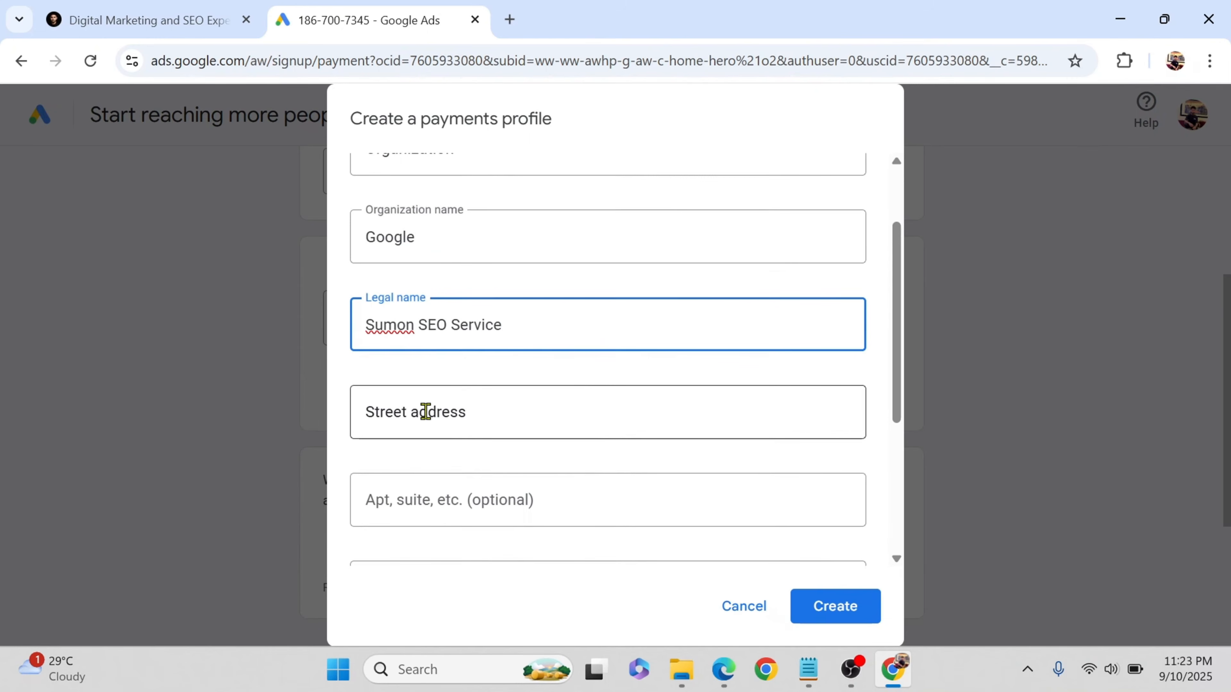
pyautogui.scroll(-2, 504, 401)
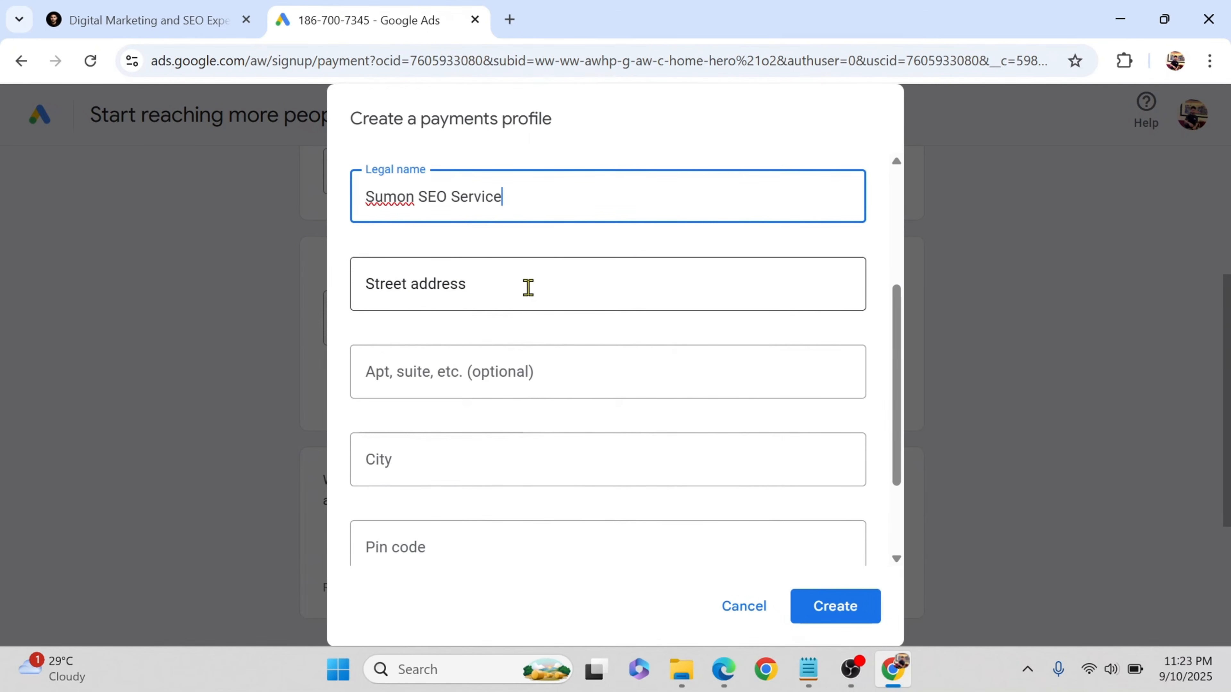
pyautogui.scroll(-2, 468, 372)
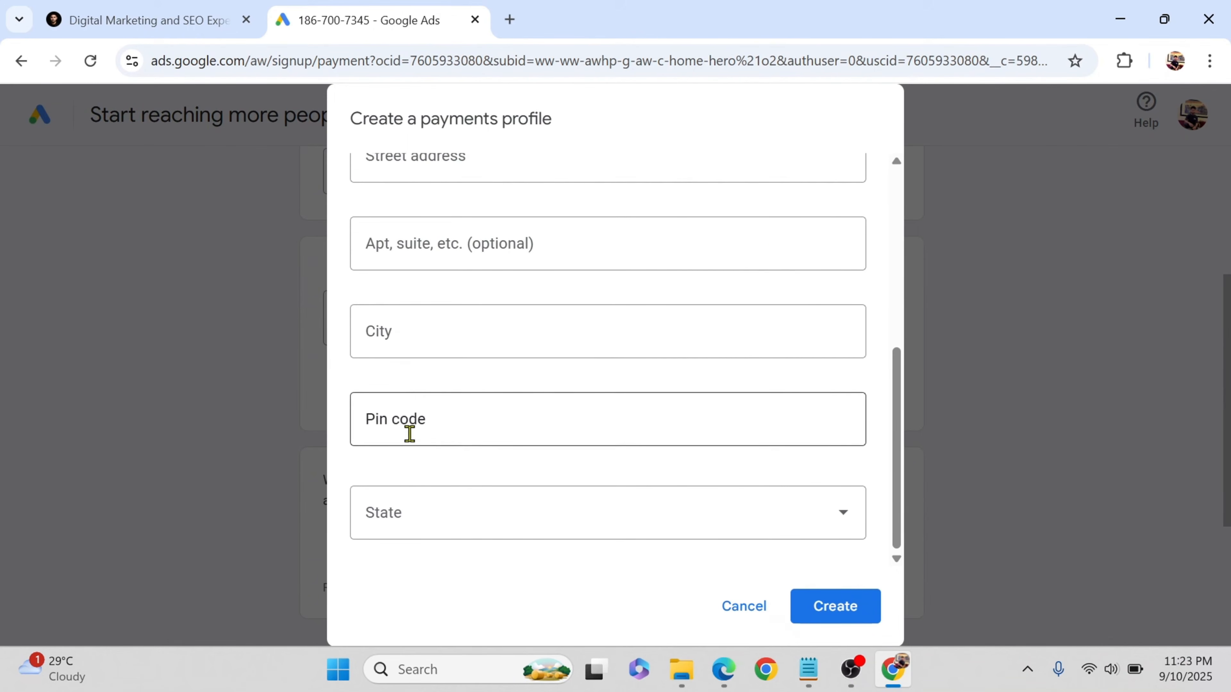
pyautogui.scroll(4, 569, 495)
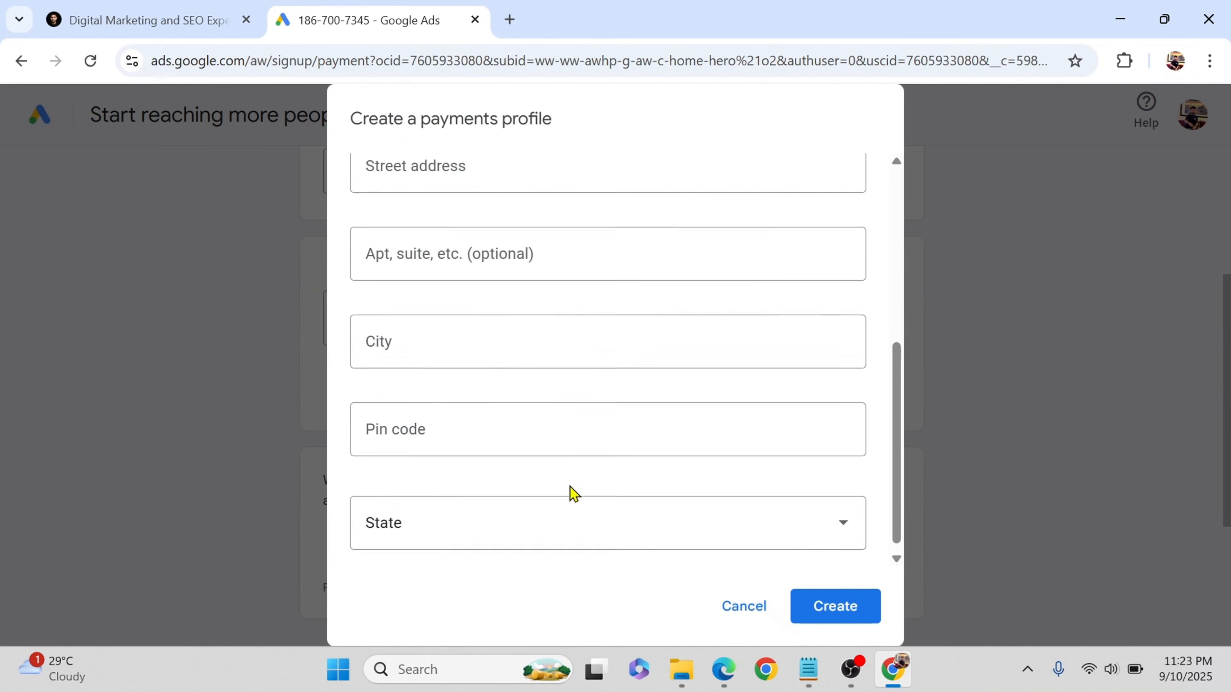
# Copy the street address from the Notepad notes into the street address field of the payments profile.
pyautogui.click(482, 420)
pyautogui.click(808, 685)
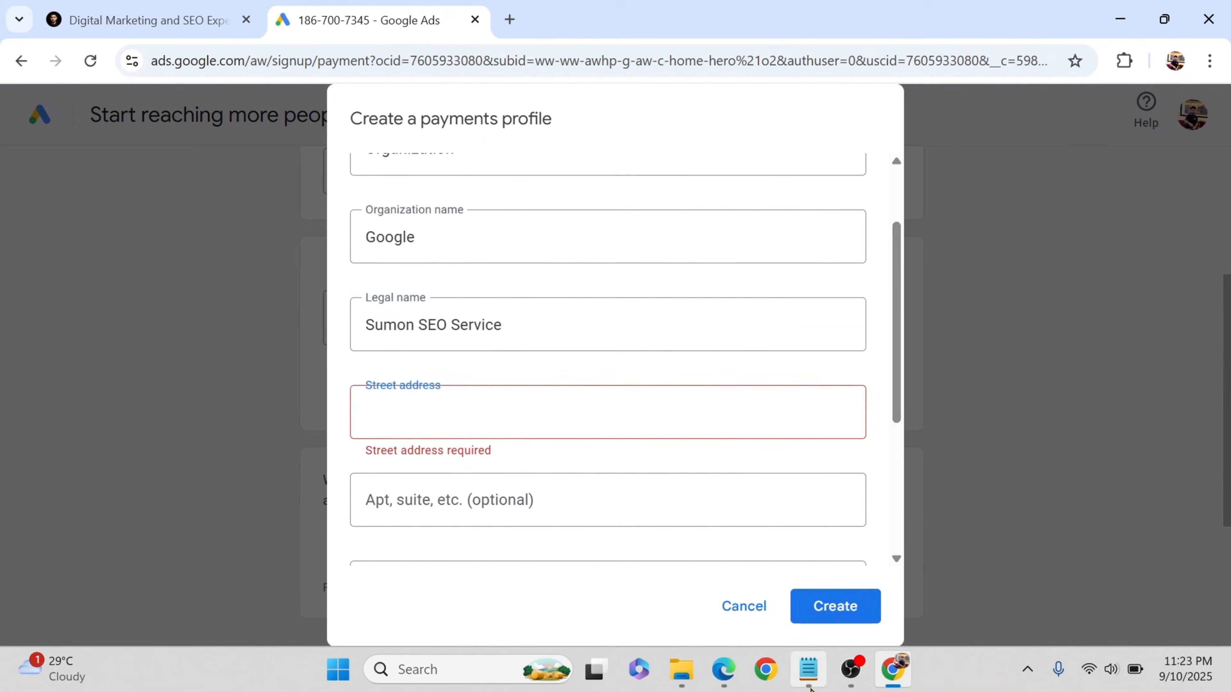
pyautogui.click(809, 686)
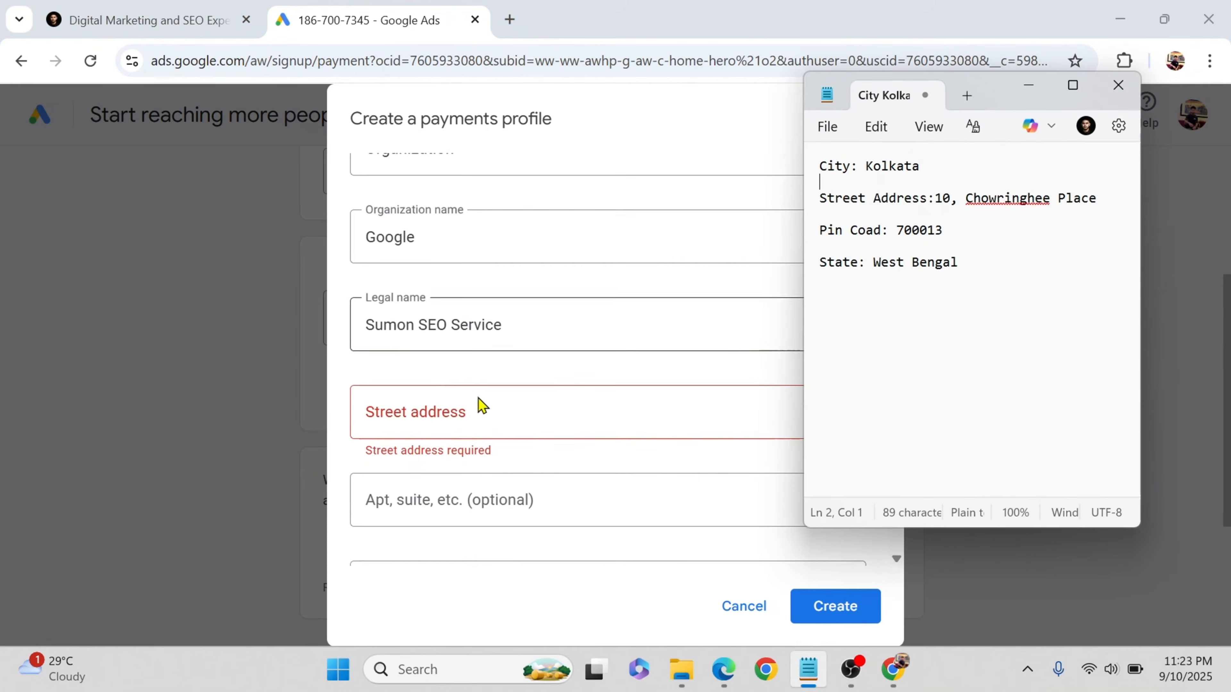
pyautogui.click(399, 420)
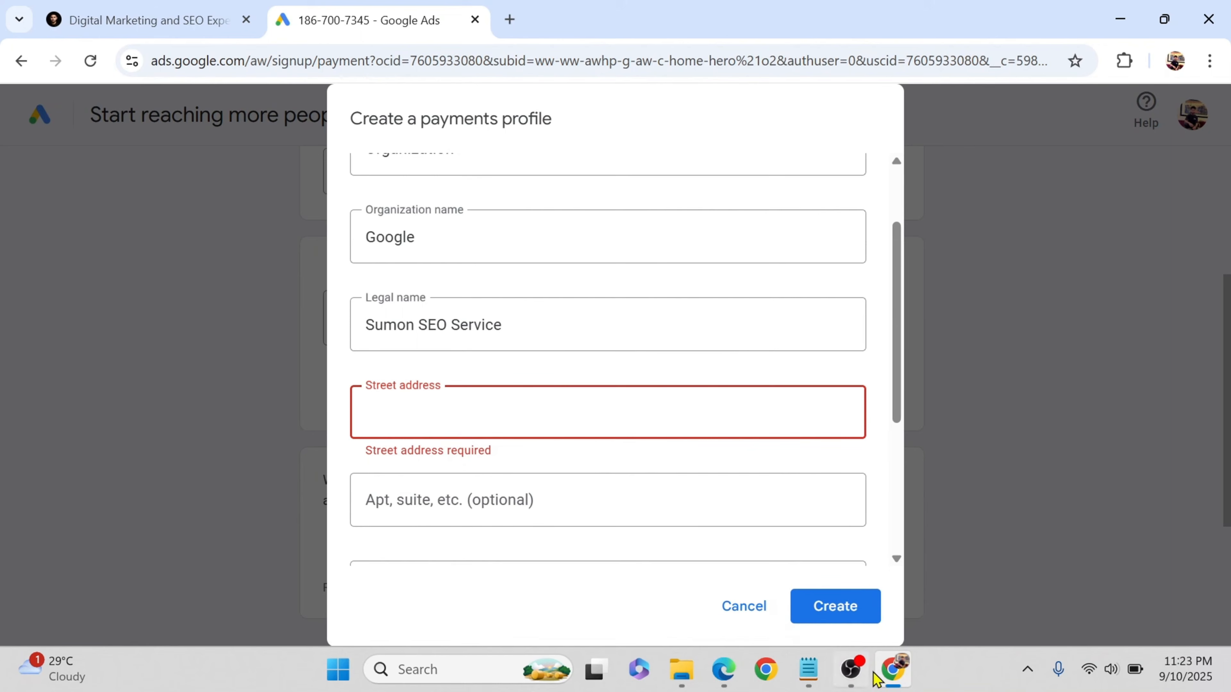
pyautogui.click(809, 669)
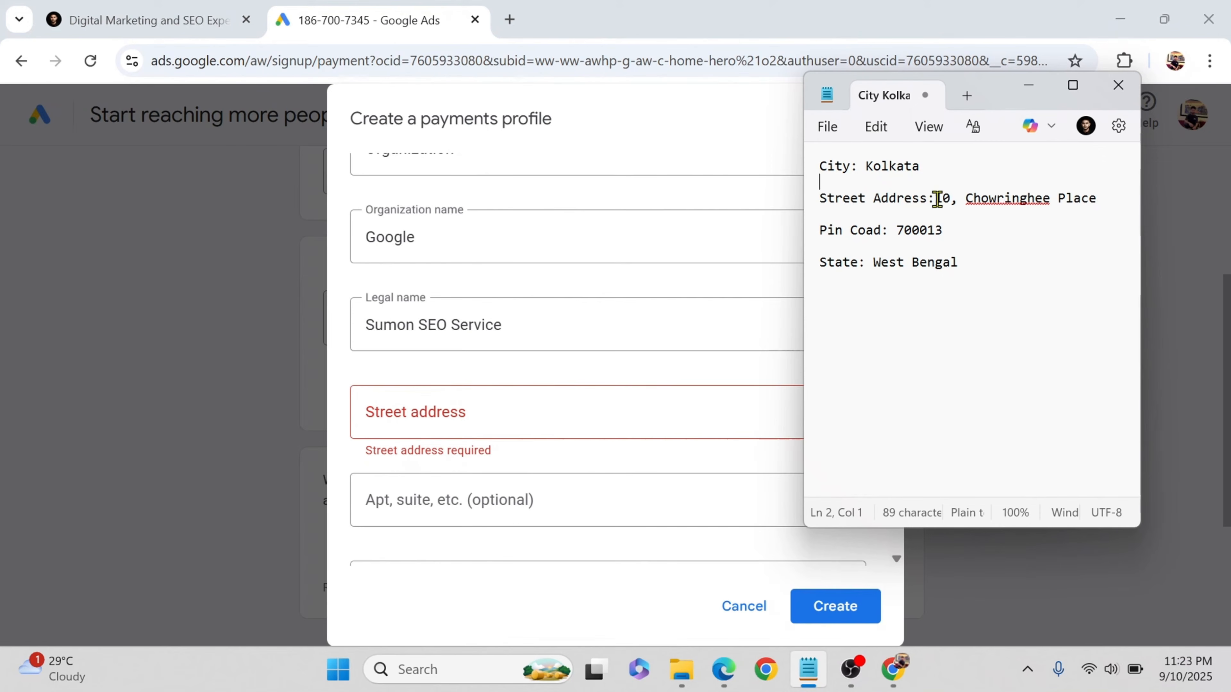
pyautogui.moveTo(937, 198); pyautogui.dragTo(1104, 199)
pyautogui.hotkey('ctrl', 'c')
pyautogui.click(1028, 85)
pyautogui.click(426, 407)
pyautogui.hotkey('ctrl', 'v')
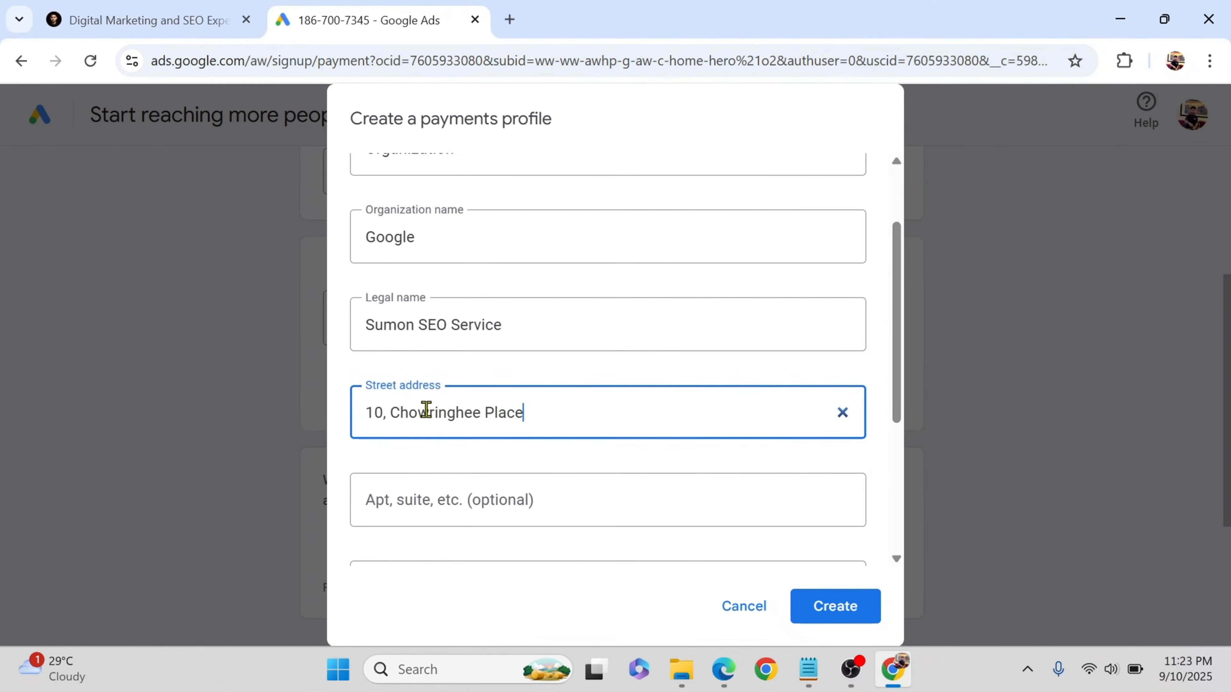
# Copy the city from the Notepad notes into the city field of the payments profile.
pyautogui.scroll(-3, 549, 413)
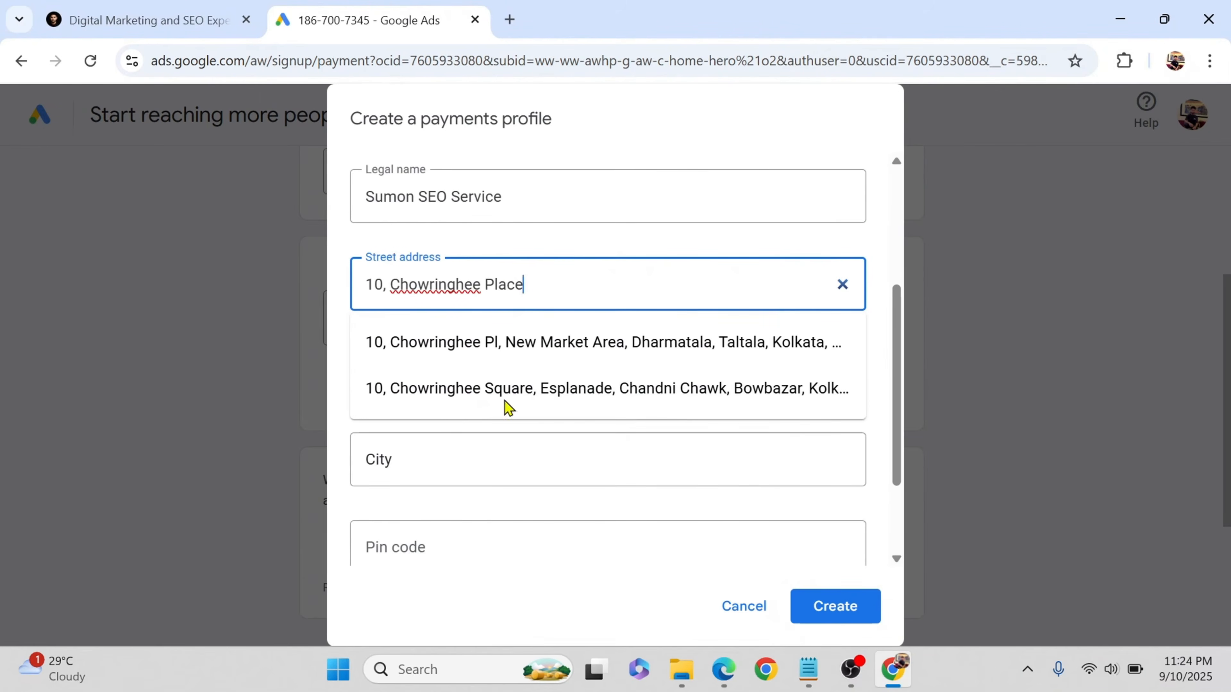
pyautogui.click(464, 452)
pyautogui.scroll(-2, 464, 427)
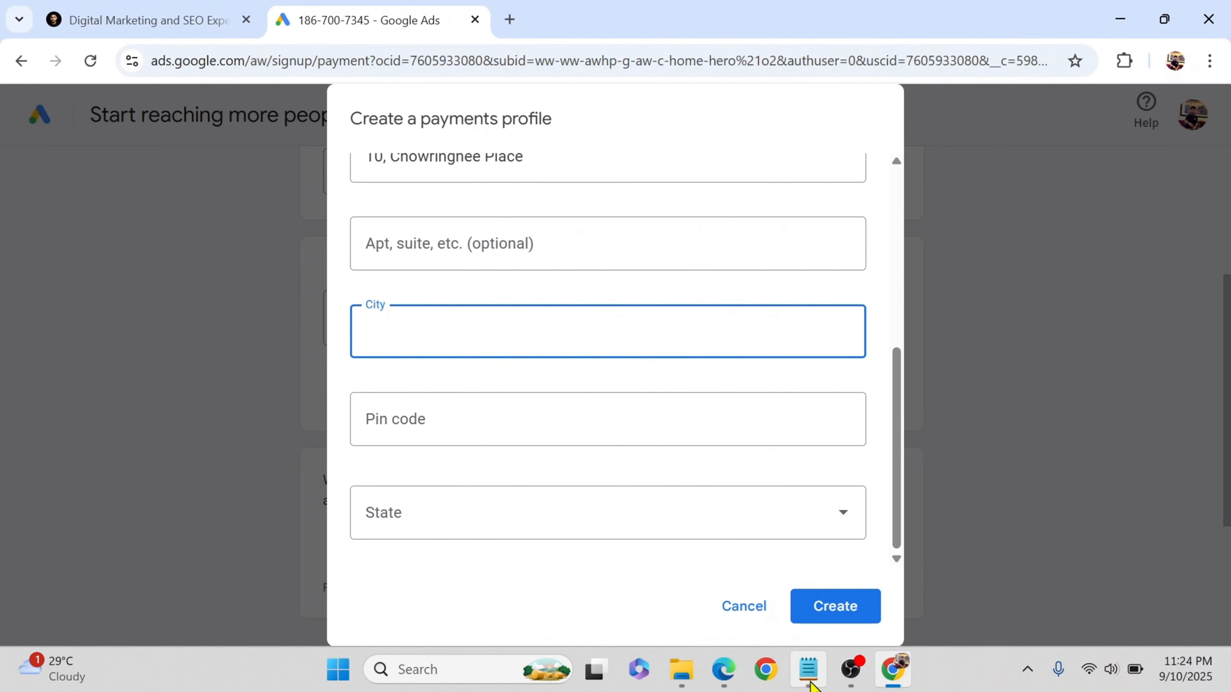
pyautogui.click(809, 669)
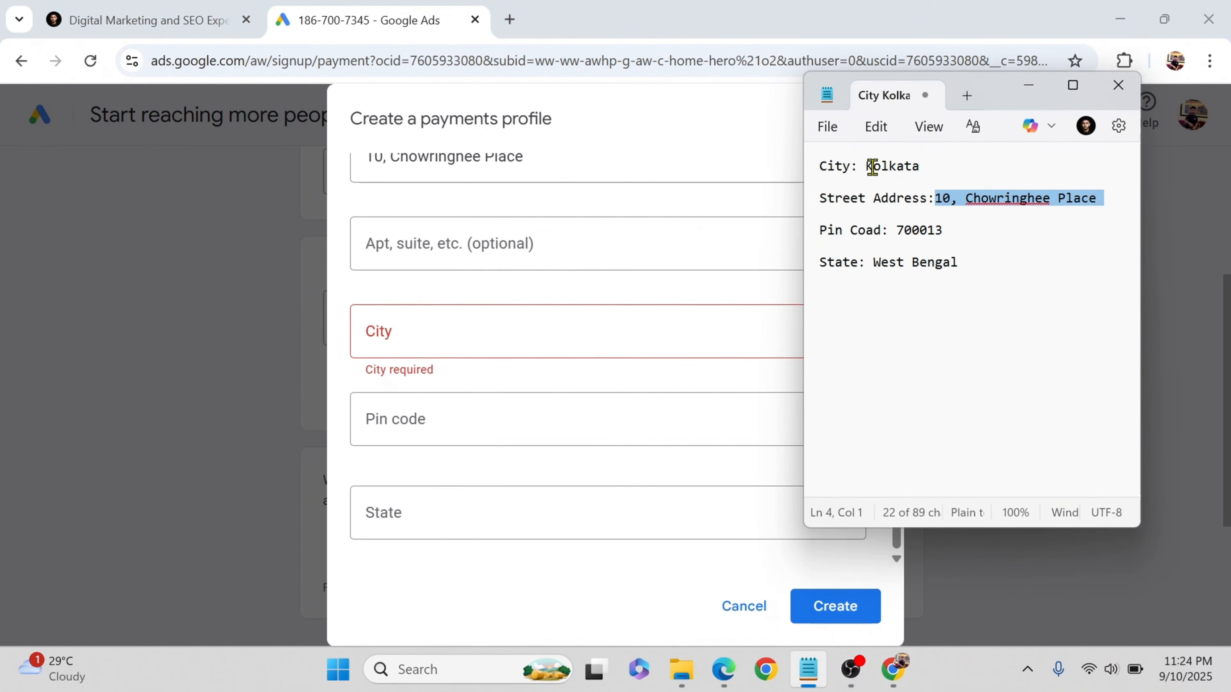
pyautogui.moveTo(868, 166); pyautogui.dragTo(934, 170)
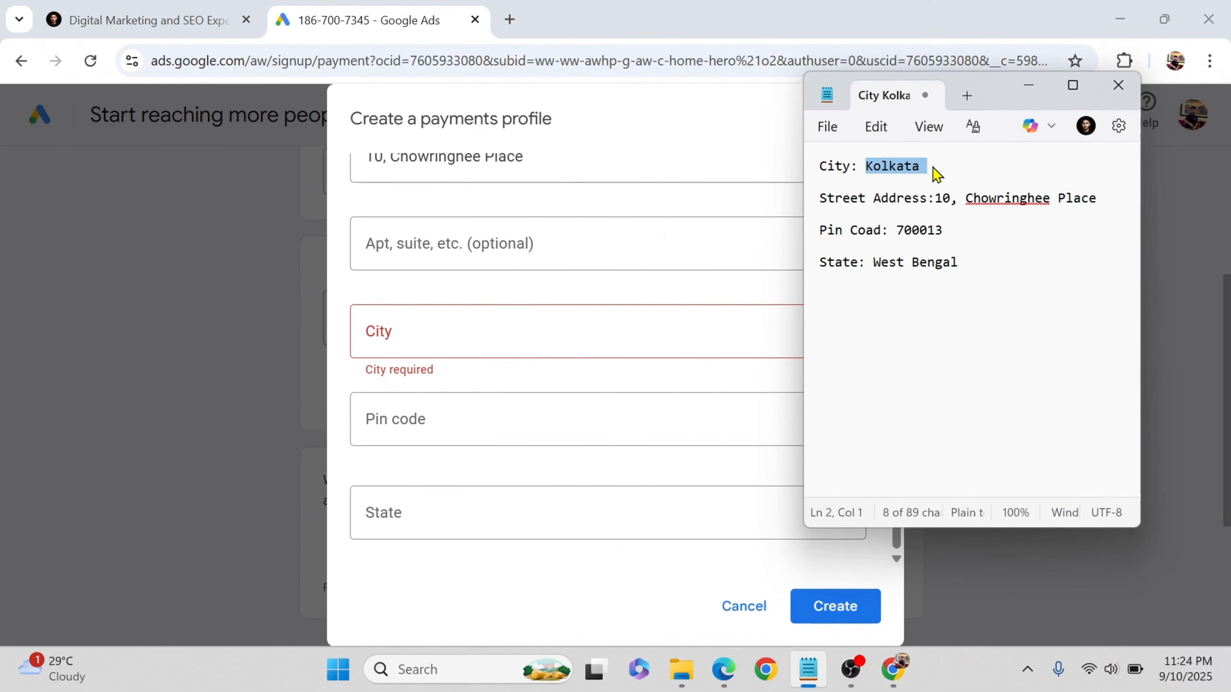
pyautogui.click(428, 350)
pyautogui.hotkey('ctrl', 'v')
# Copy the postal code from the Notepad notes into the pin code field of the payments profile.
pyautogui.click(426, 418)
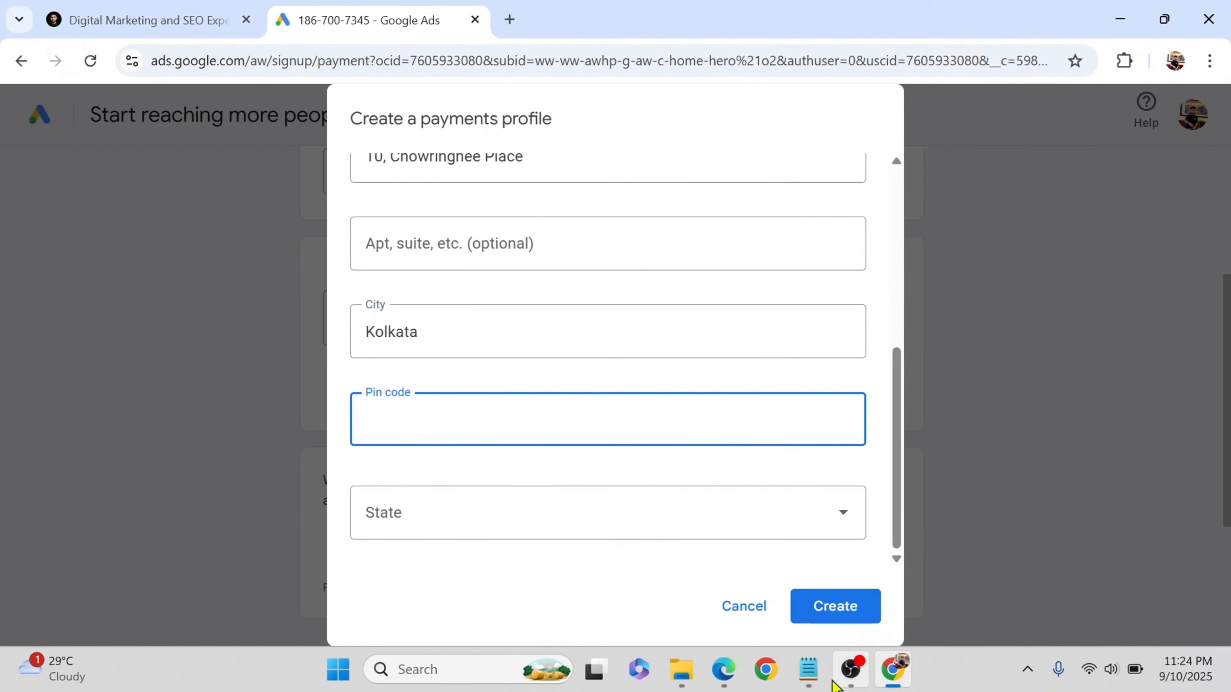
pyautogui.click(812, 672)
pyautogui.moveTo(897, 231); pyautogui.dragTo(940, 229)
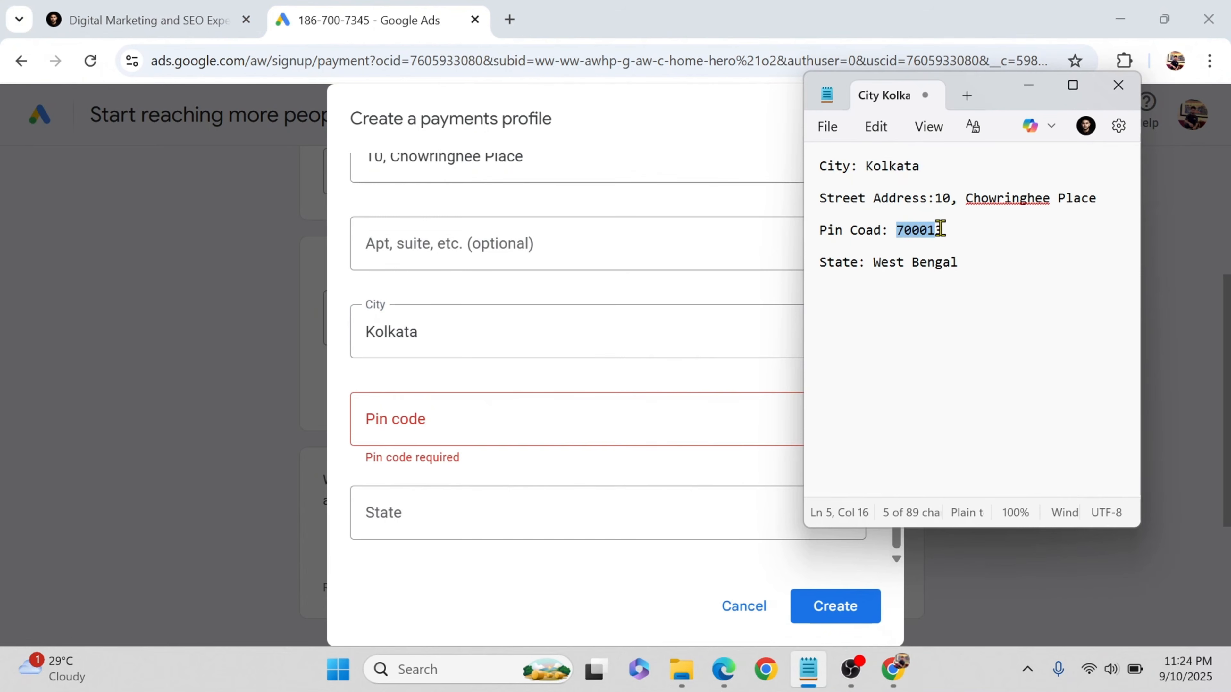
pyautogui.hotkey('ctrl', 'c')
pyautogui.click(442, 420)
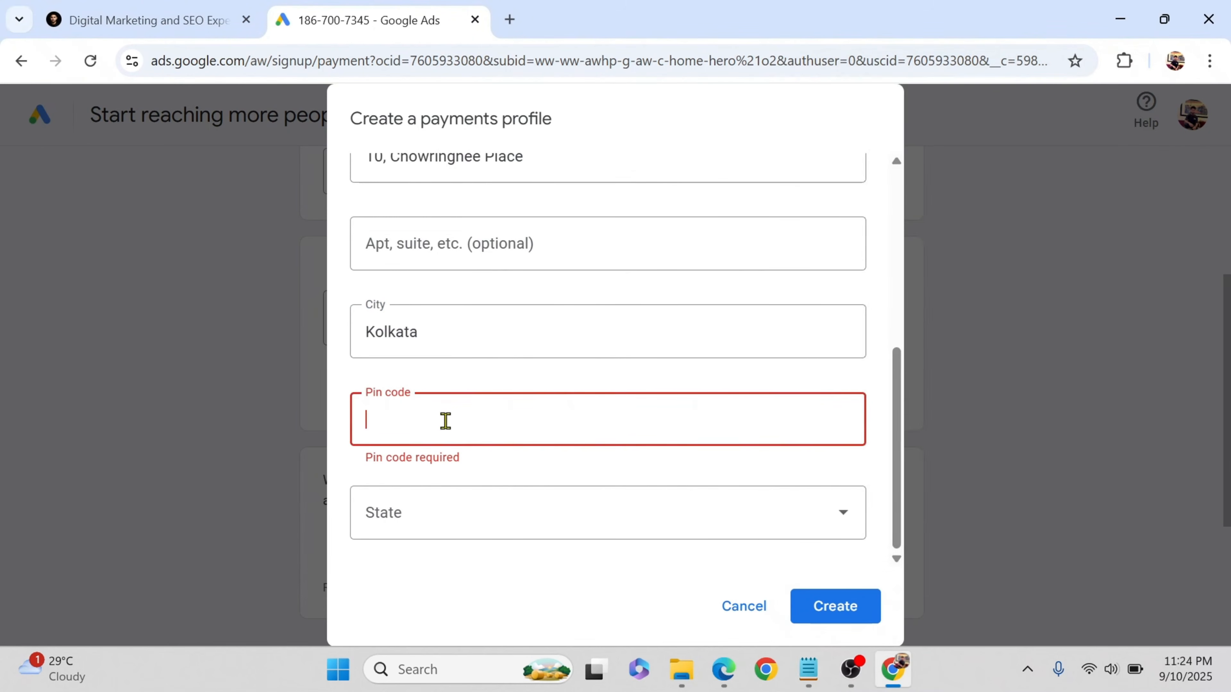
pyautogui.hotkey('ctrl', 'v')
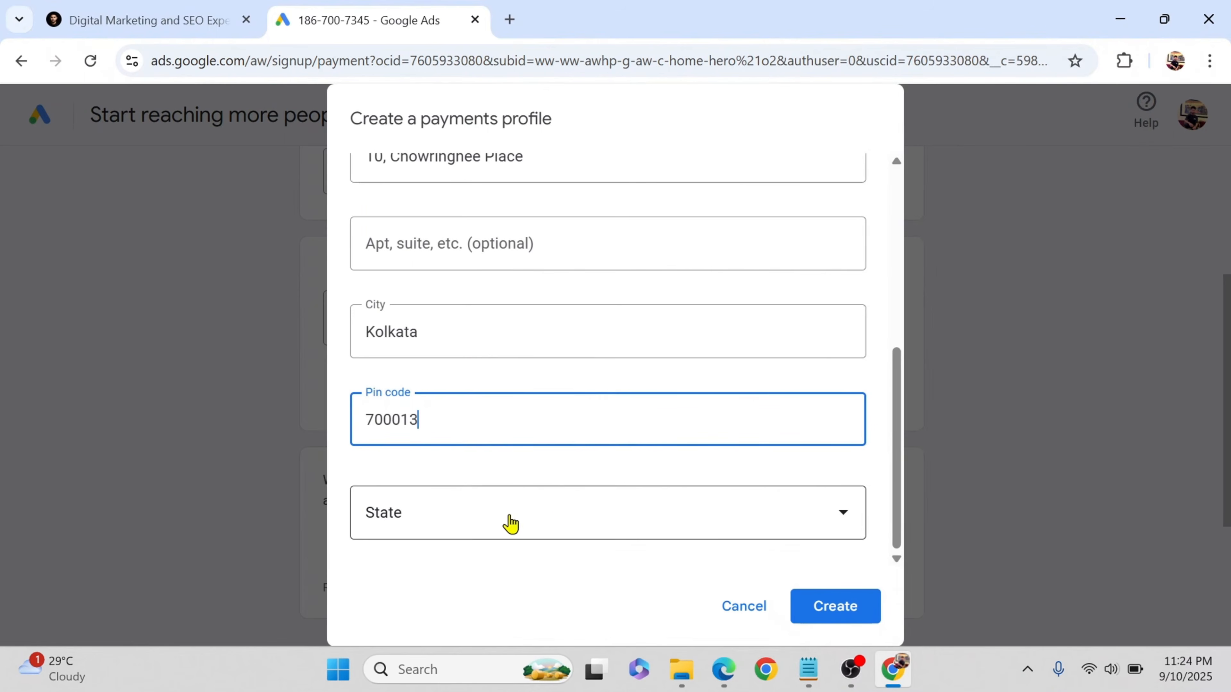
pyautogui.scroll(4, 654, 410)
pyautogui.scroll(-4, 608, 405)
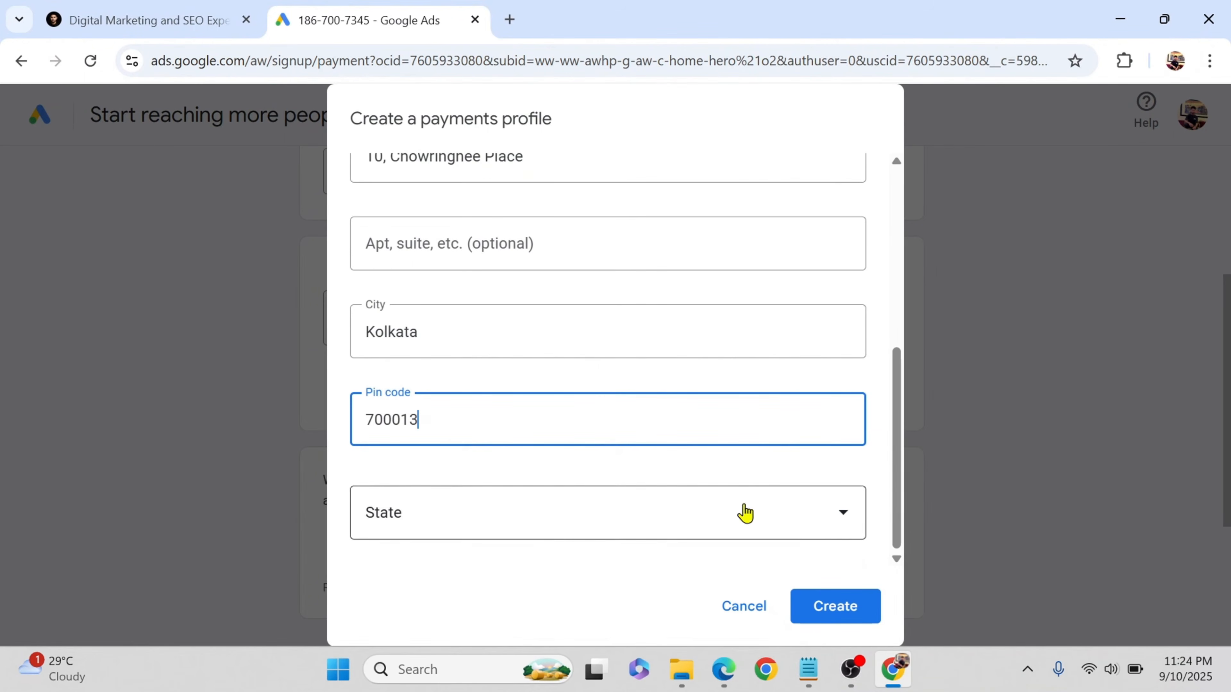
# Check the state in the Notepad notes and set the payments profile's state to West Bengal.
pyautogui.click(808, 678)
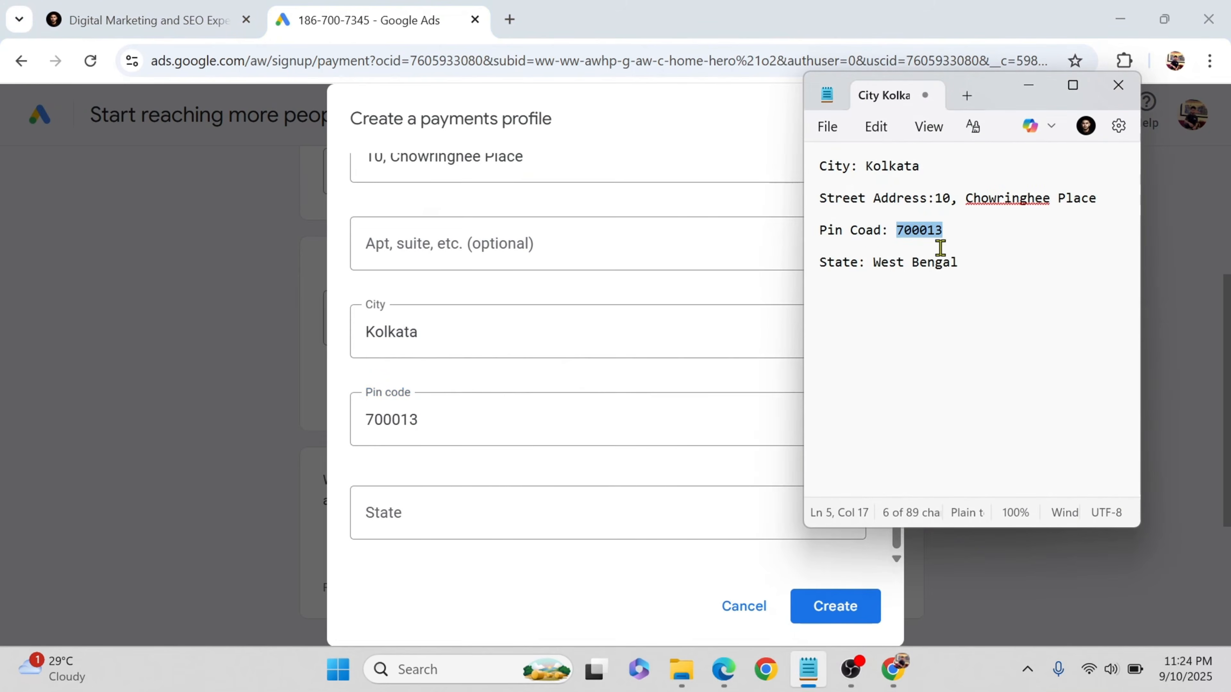
pyautogui.click(882, 267)
pyautogui.click(1028, 85)
pyautogui.click(475, 528)
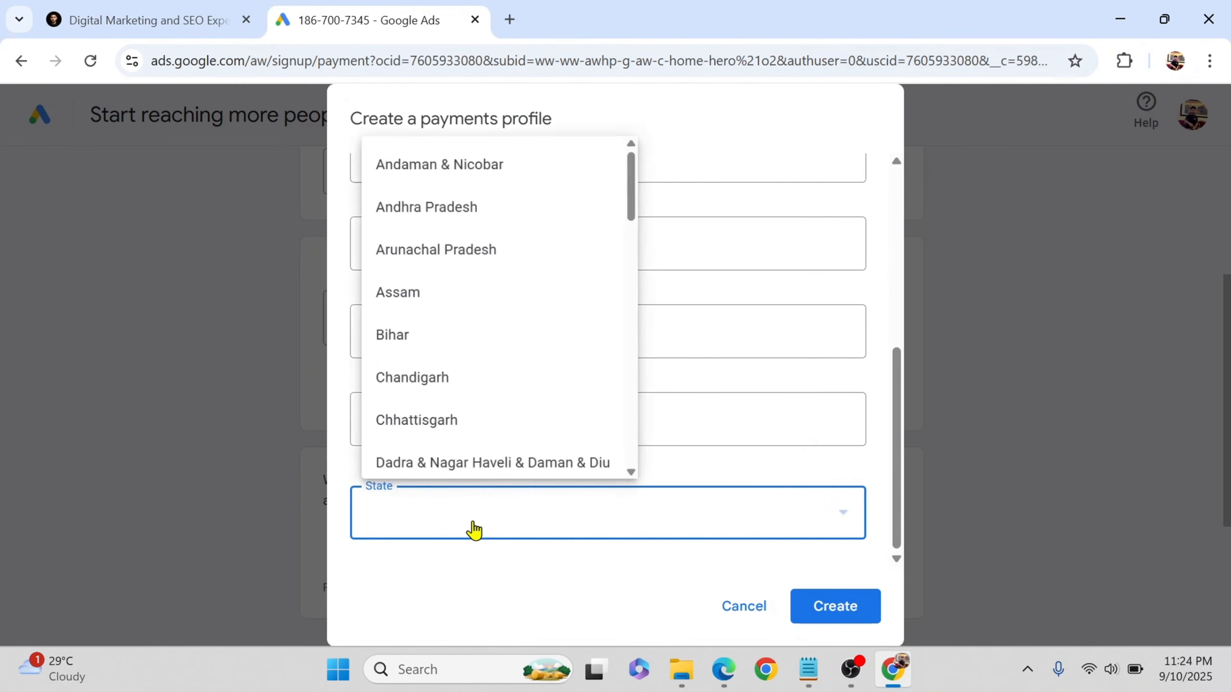
pyautogui.scroll(-5, 530, 358)
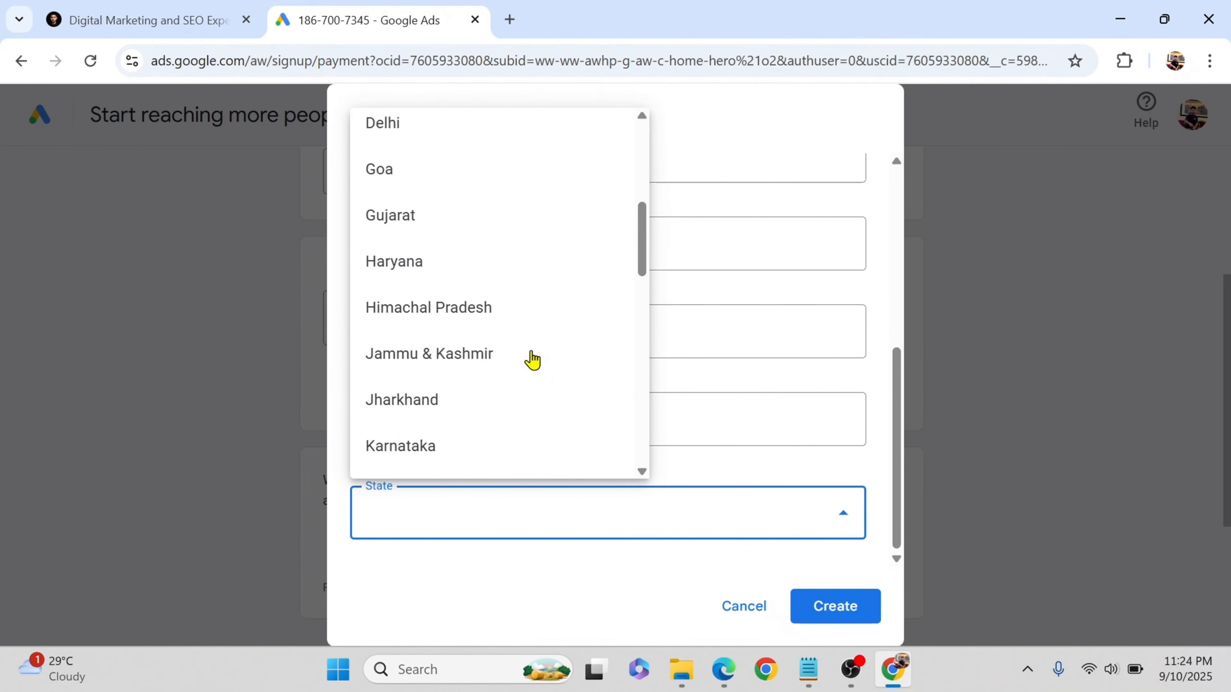
pyautogui.scroll(-10, 530, 357)
pyautogui.click(508, 453)
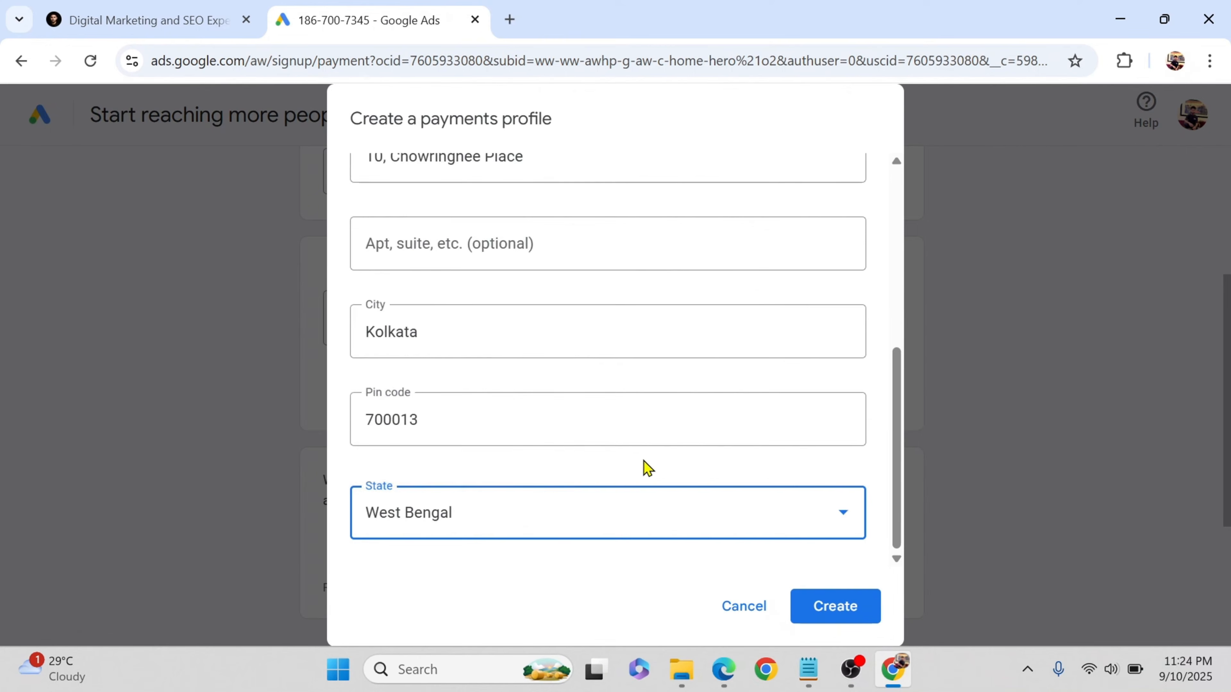
# Create the payments profile with the completed details and show the account and payment settings page in full screen.
pyautogui.scroll(5, 647, 469)
pyautogui.scroll(-5, 651, 448)
pyautogui.click(855, 615)
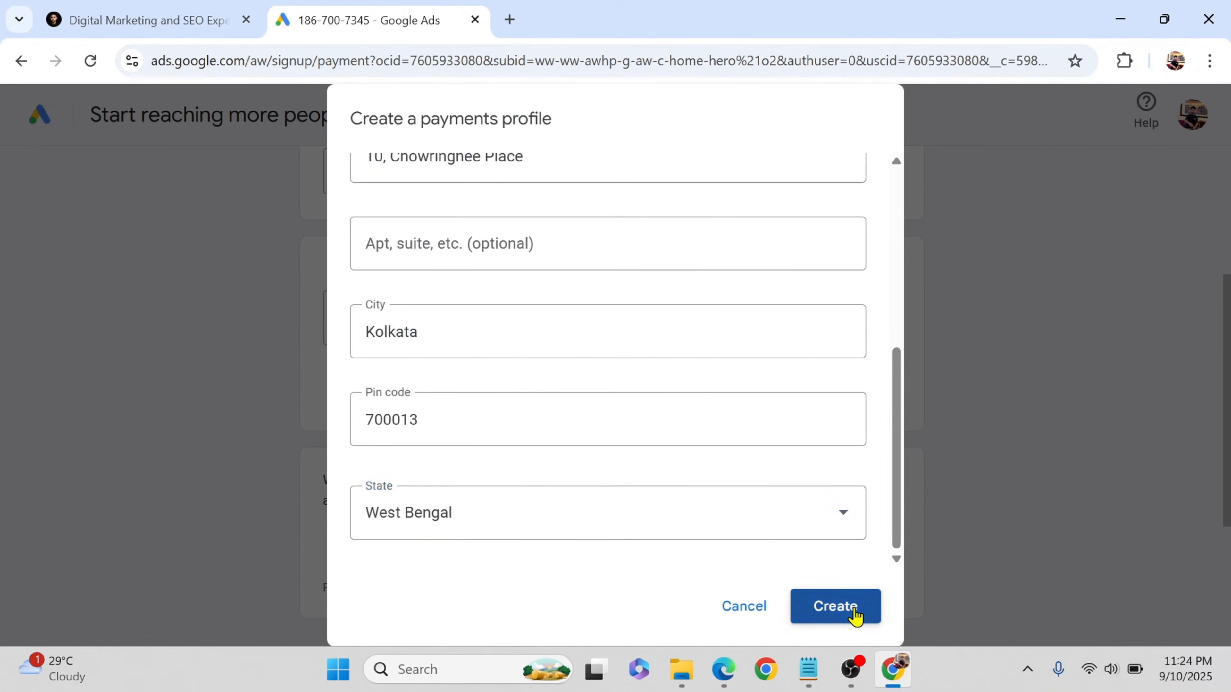
pyautogui.click(1068, 114)
pyautogui.scroll(5, 402, 491)
pyautogui.press('F11')
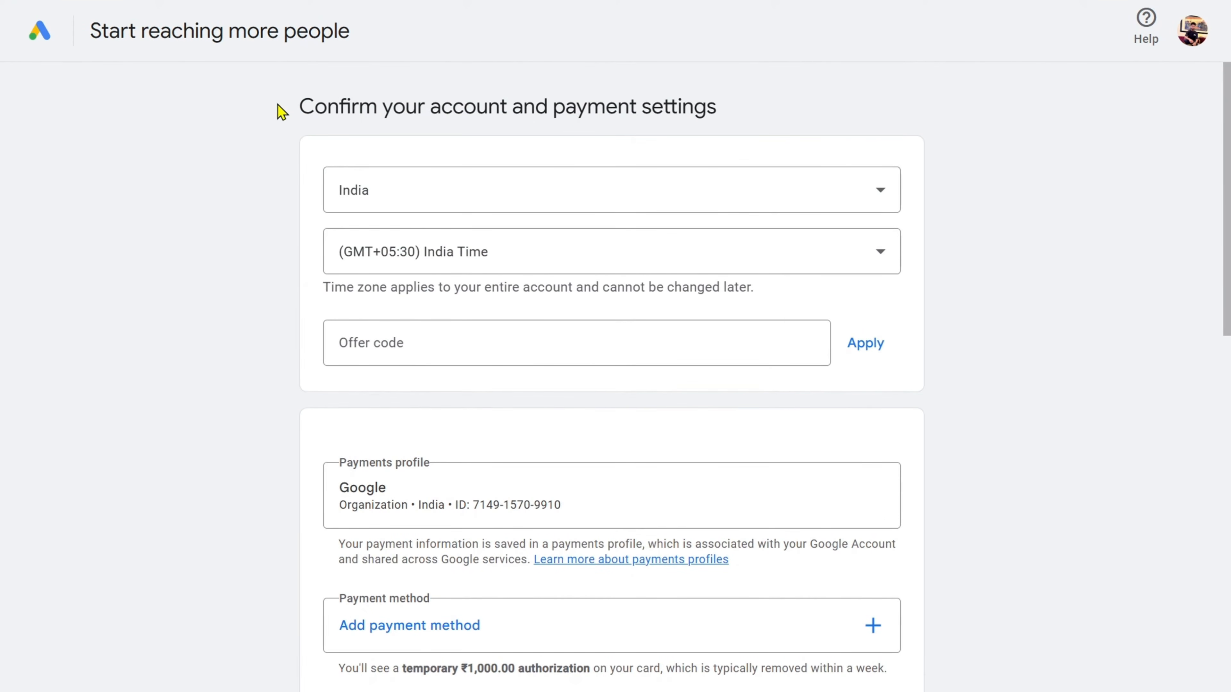
# Open the options for adding a payment method on the account and payment settings page.
pyautogui.moveTo(281, 111); pyautogui.dragTo(878, 112)
pyautogui.click(1161, 193)
pyautogui.scroll(-5, 366, 238)
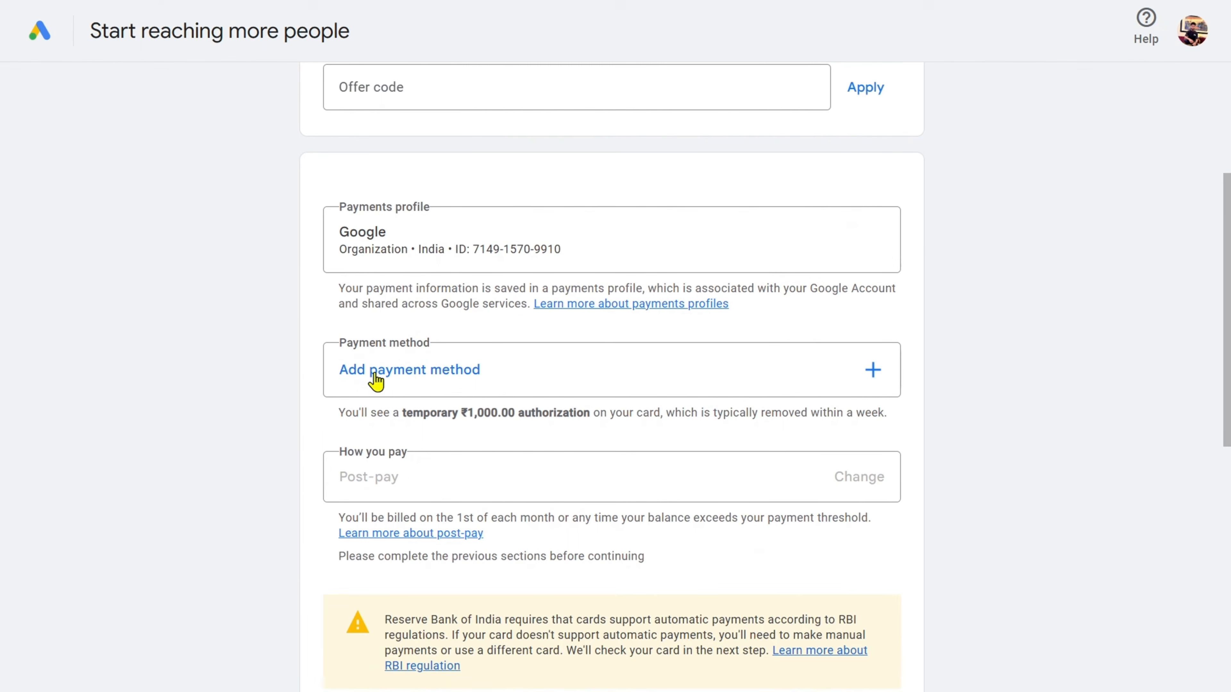
pyautogui.click(423, 378)
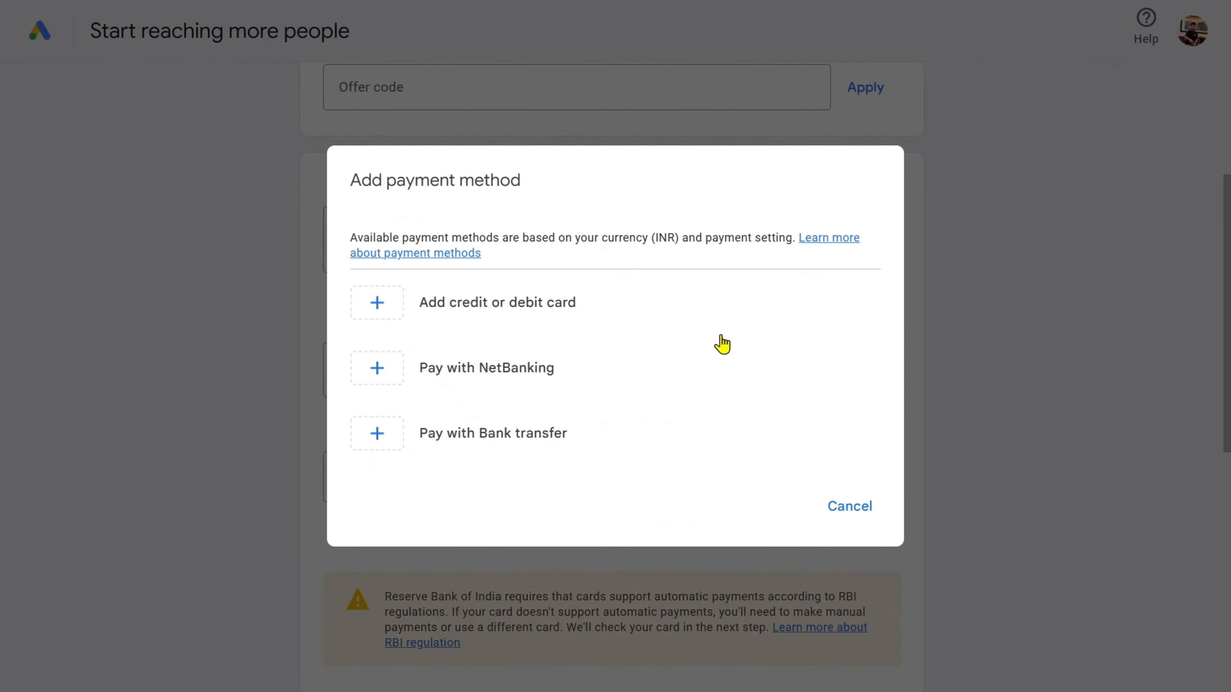
# Mark the card, NetBanking and bank transfer options with red boxes and arrows on a screen capture, and discard the capture.
pyautogui.press('Print')
pyautogui.moveTo(244, 183)
pyautogui.mouseDown()
pyautogui.moveTo(902, 651)
pyautogui.moveTo(860, 606)
pyautogui.mouseUp()
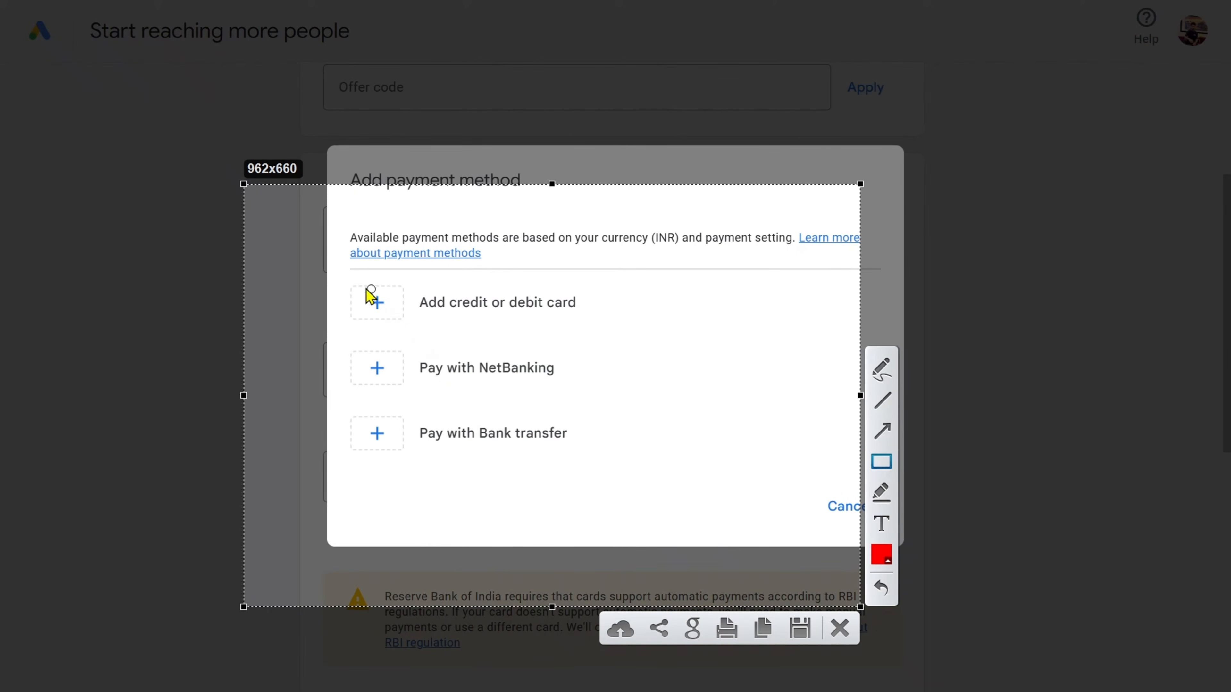
pyautogui.moveTo(339, 269); pyautogui.dragTo(675, 533)
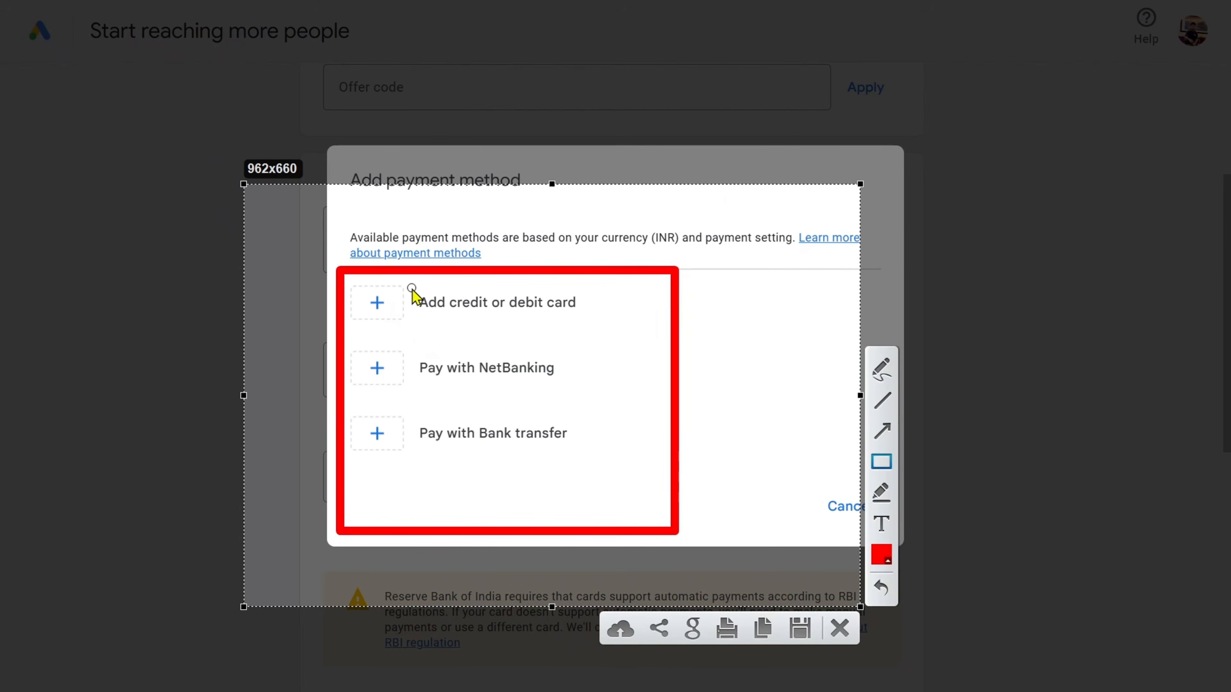
pyautogui.moveTo(411, 288); pyautogui.dragTo(671, 323)
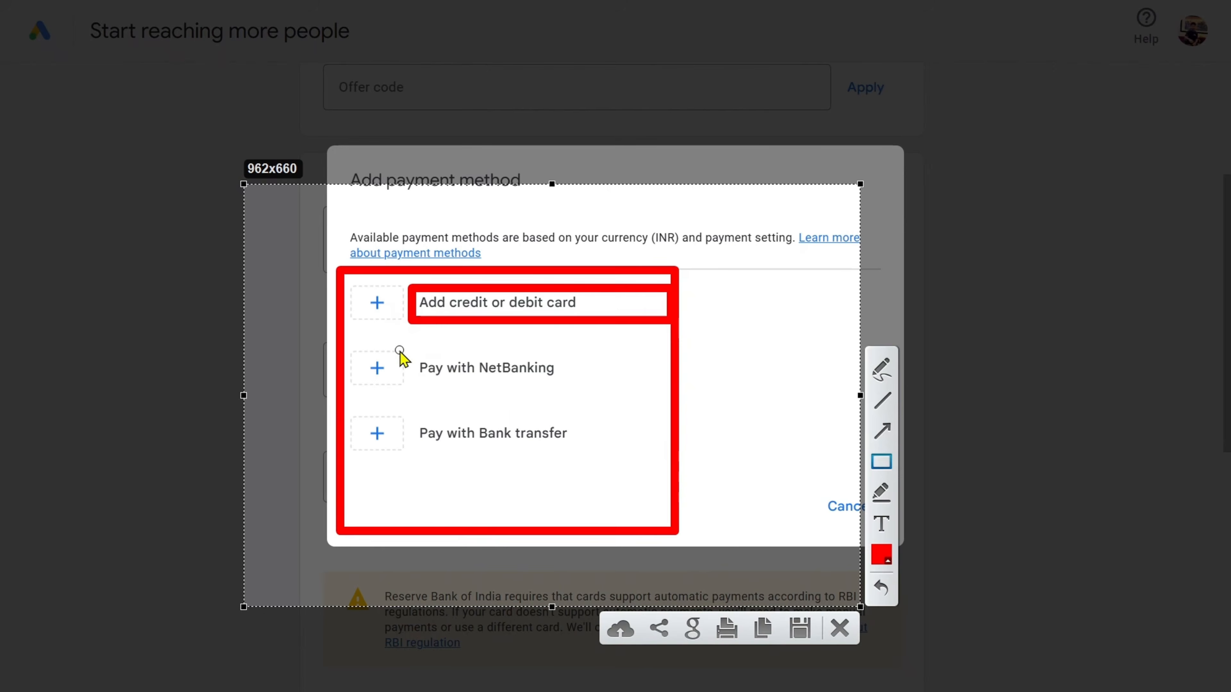
pyautogui.moveTo(399, 350); pyautogui.dragTo(595, 392)
pyautogui.moveTo(407, 416); pyautogui.dragTo(610, 466)
pyautogui.click(883, 431)
pyautogui.moveTo(783, 226)
pyautogui.mouseDown()
pyautogui.moveTo(582, 310)
pyautogui.moveTo(593, 335)
pyautogui.mouseUp()
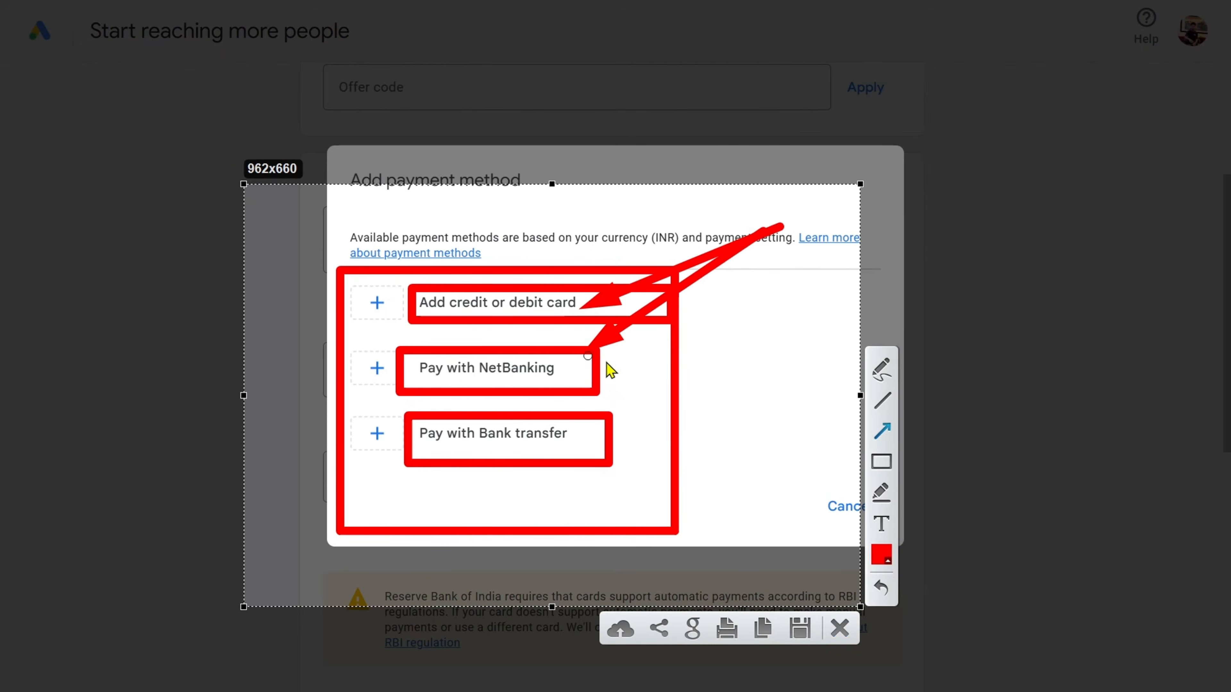
pyautogui.click(839, 628)
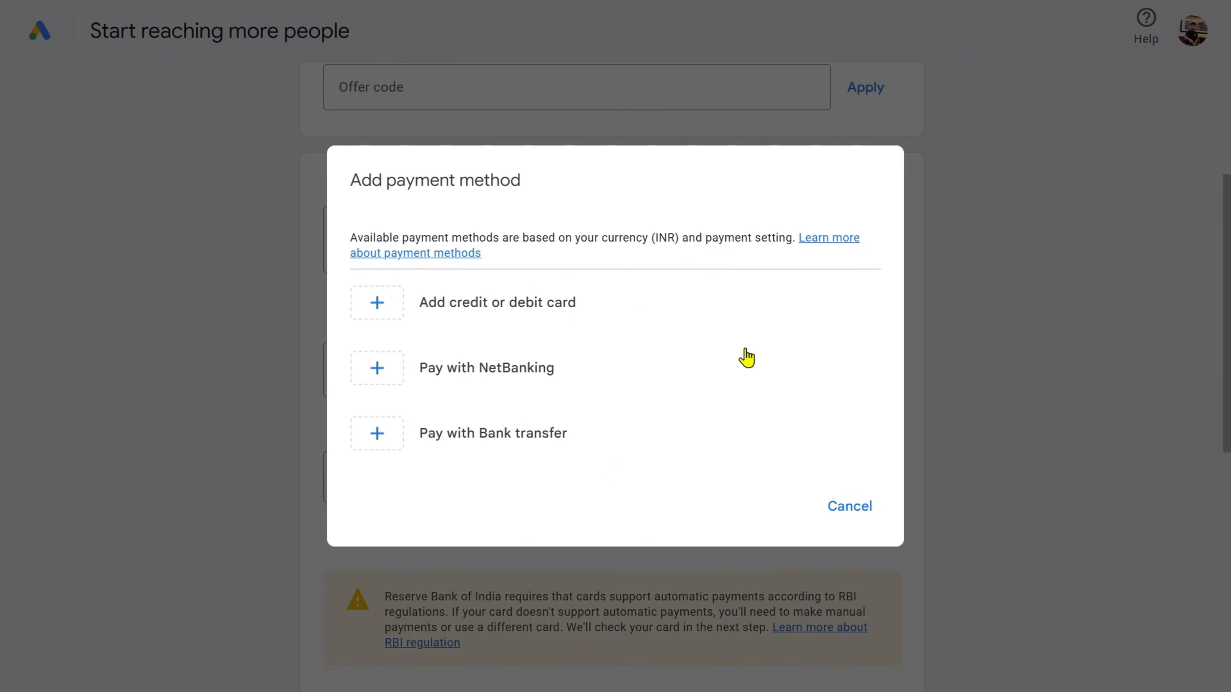
# Choose Pay with Bank transfer as the payment method and agree to the Google Ads Terms.
pyautogui.click(515, 442)
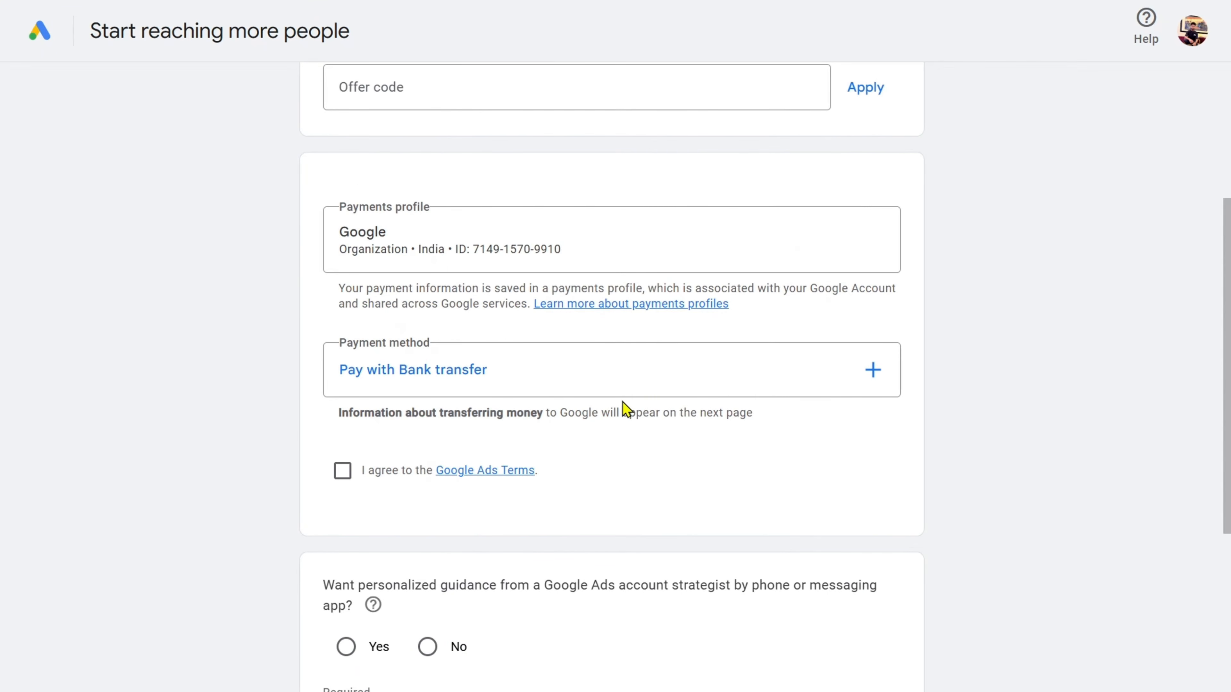
pyautogui.scroll(-5, 775, 390)
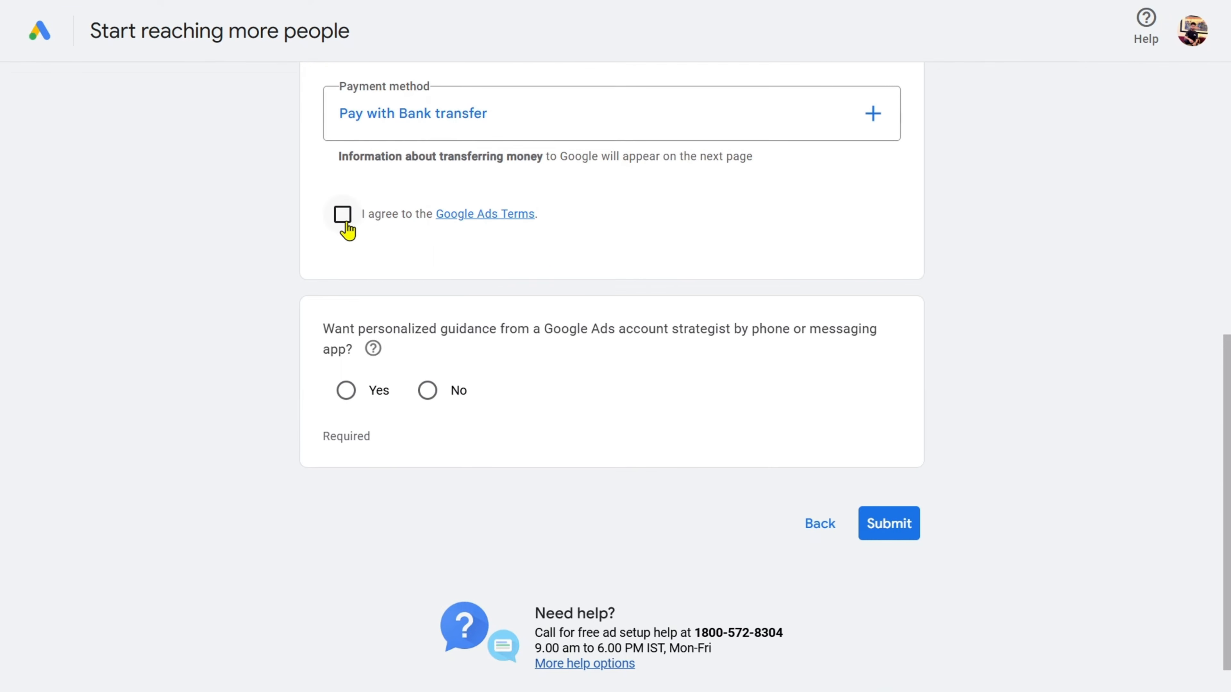
pyautogui.click(343, 217)
pyautogui.scroll(10, 776, 292)
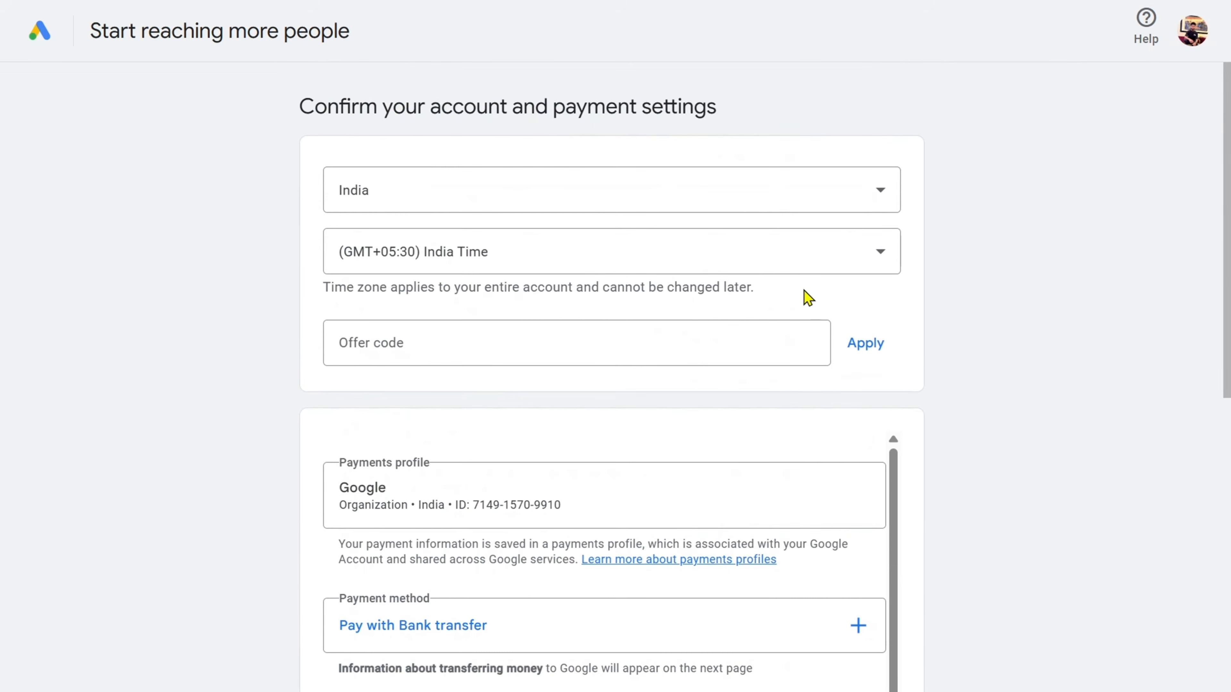
# Decline personalized guidance from a Google Ads account strategist.
pyautogui.scroll(-8, 770, 291)
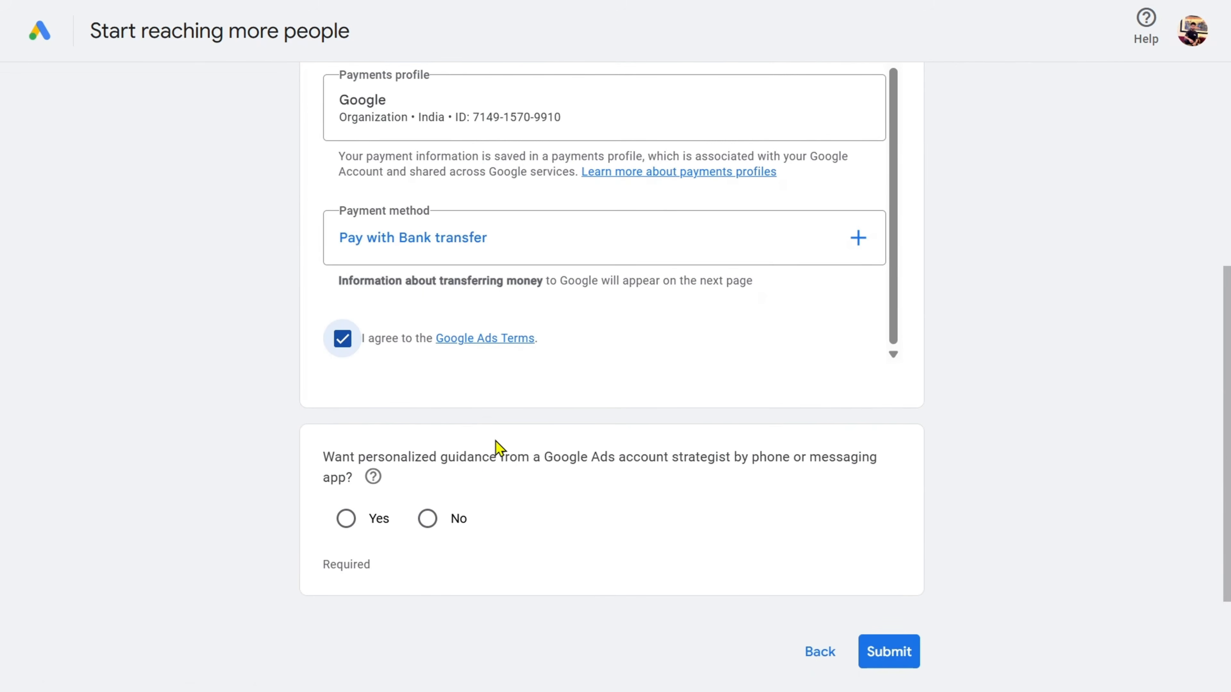
pyautogui.moveTo(325, 459); pyautogui.dragTo(389, 477)
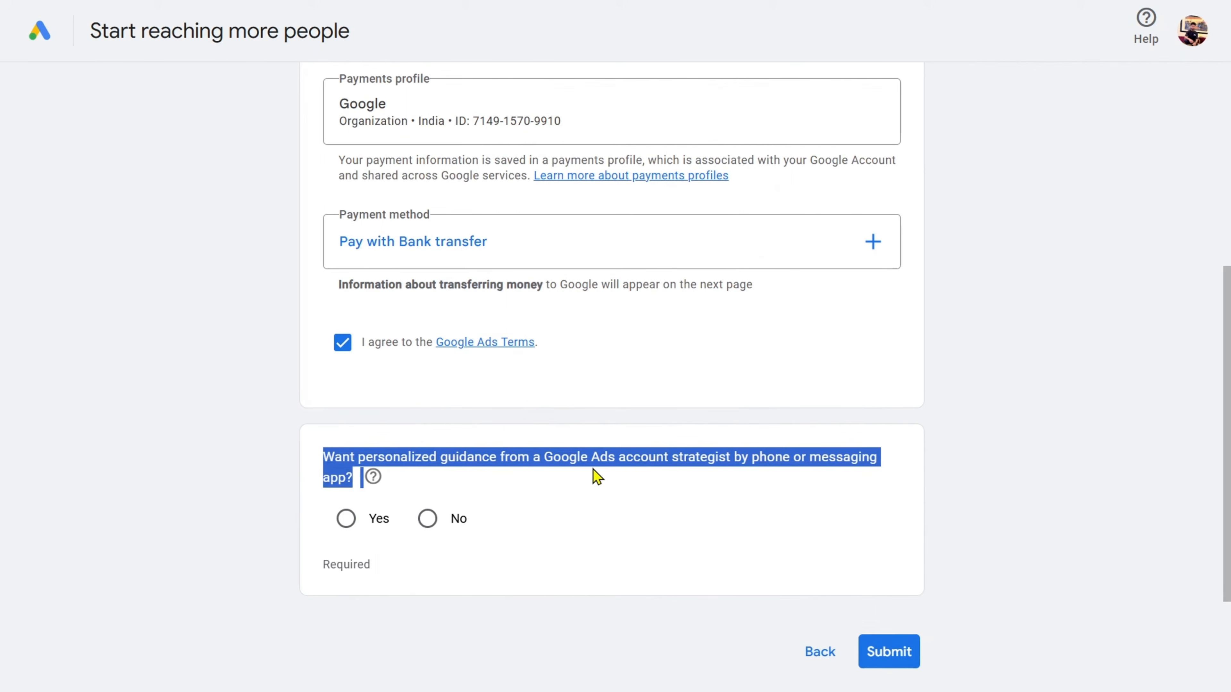
pyautogui.click(630, 455)
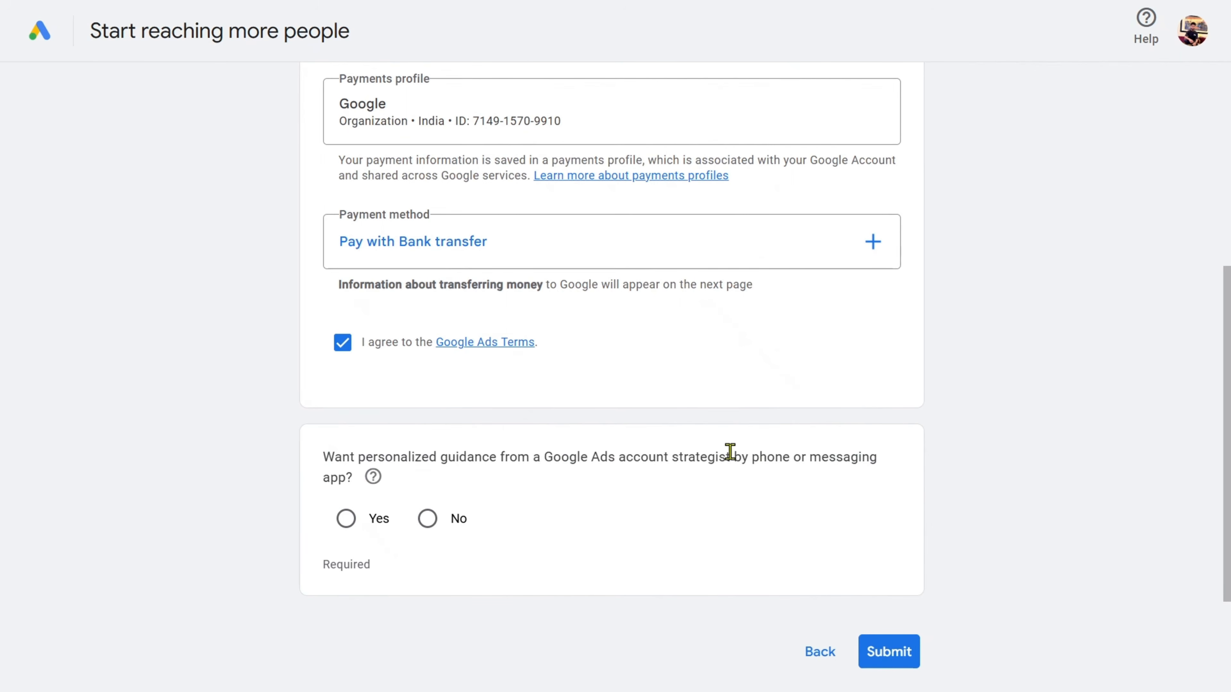
pyautogui.scroll(8, 791, 451)
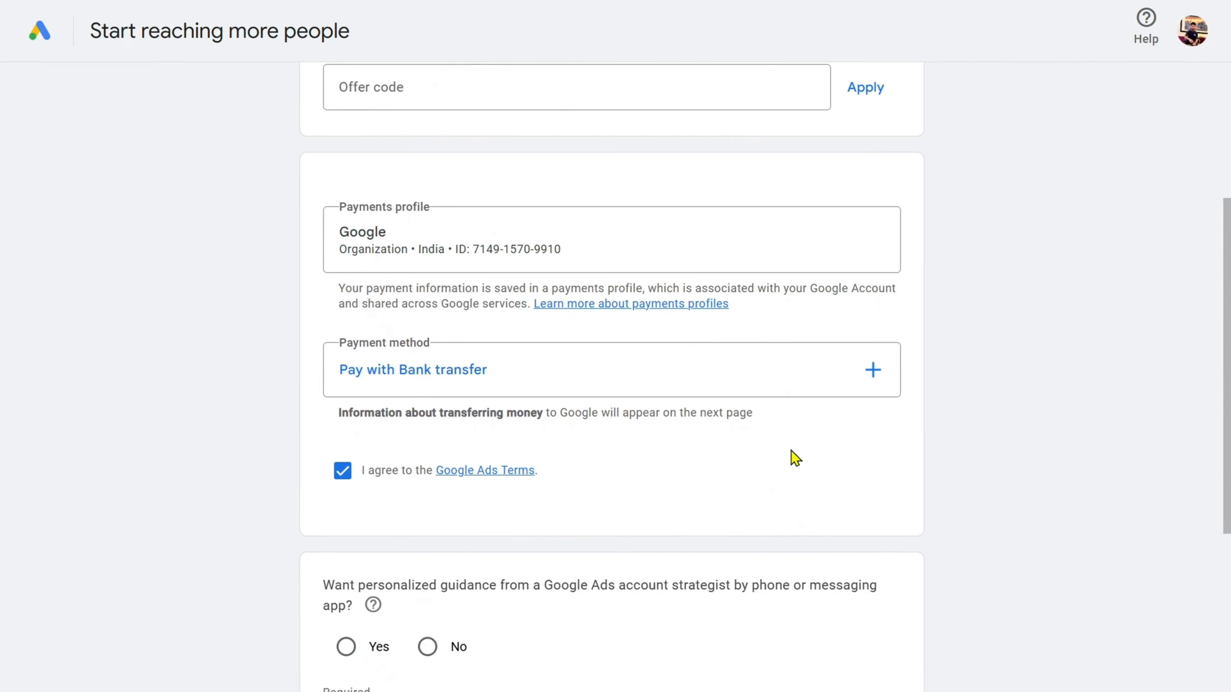
pyautogui.scroll(-10, 792, 456)
pyautogui.click(429, 396)
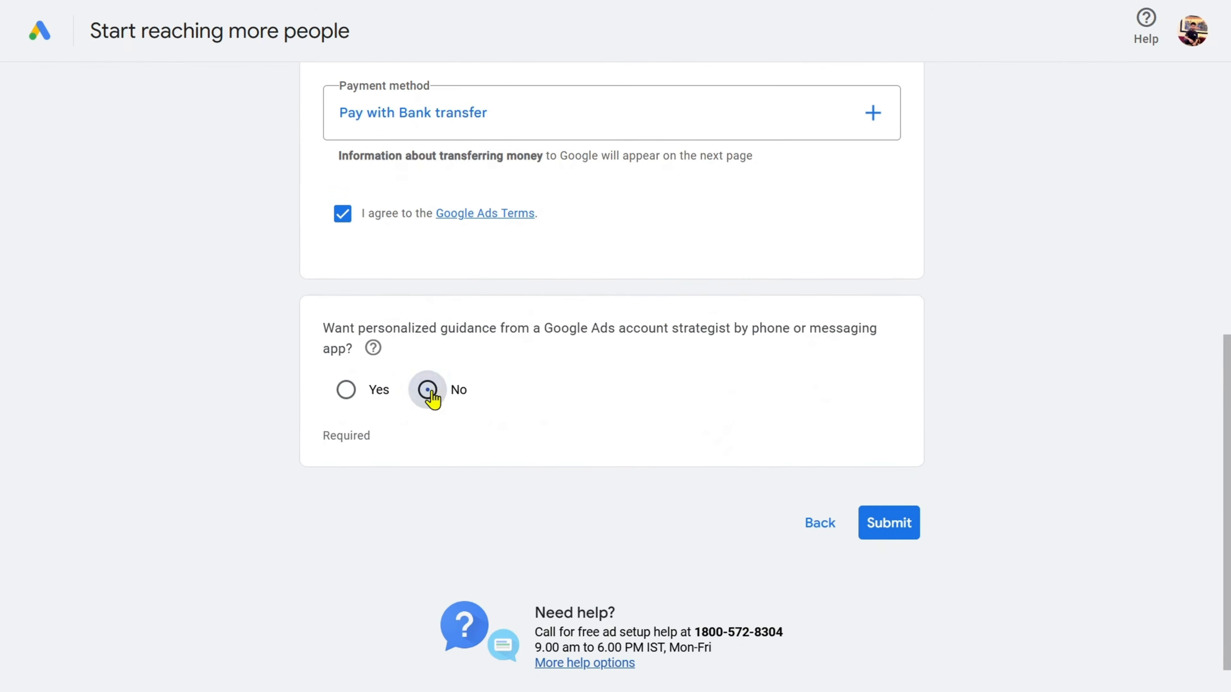
# Submit the account and payment settings and complete the bank transfer reference page.
pyautogui.scroll(8, 1045, 490)
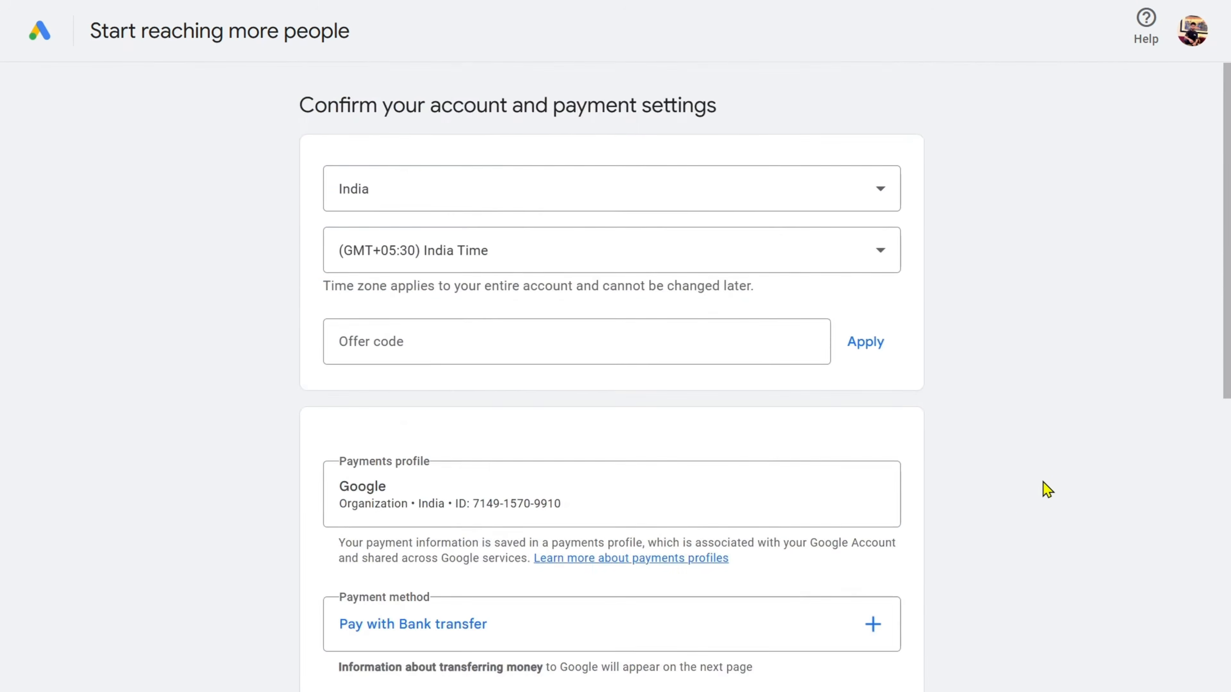
pyautogui.scroll(-8, 885, 544)
pyautogui.click(886, 543)
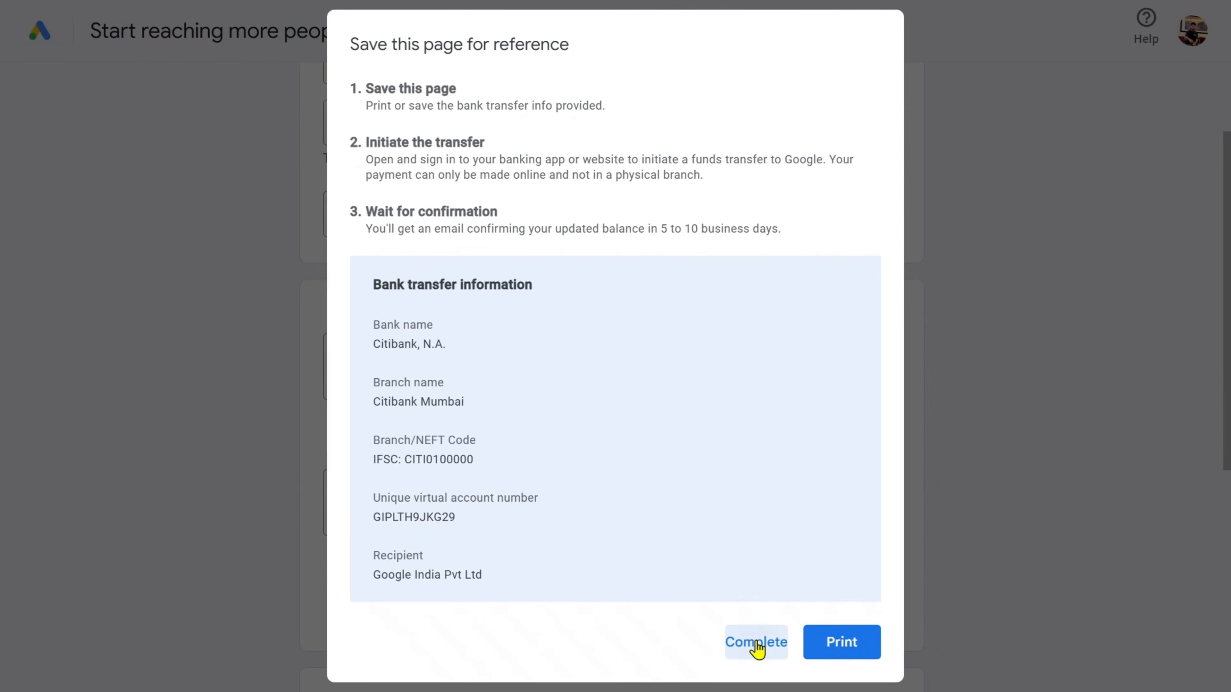
pyautogui.click(757, 647)
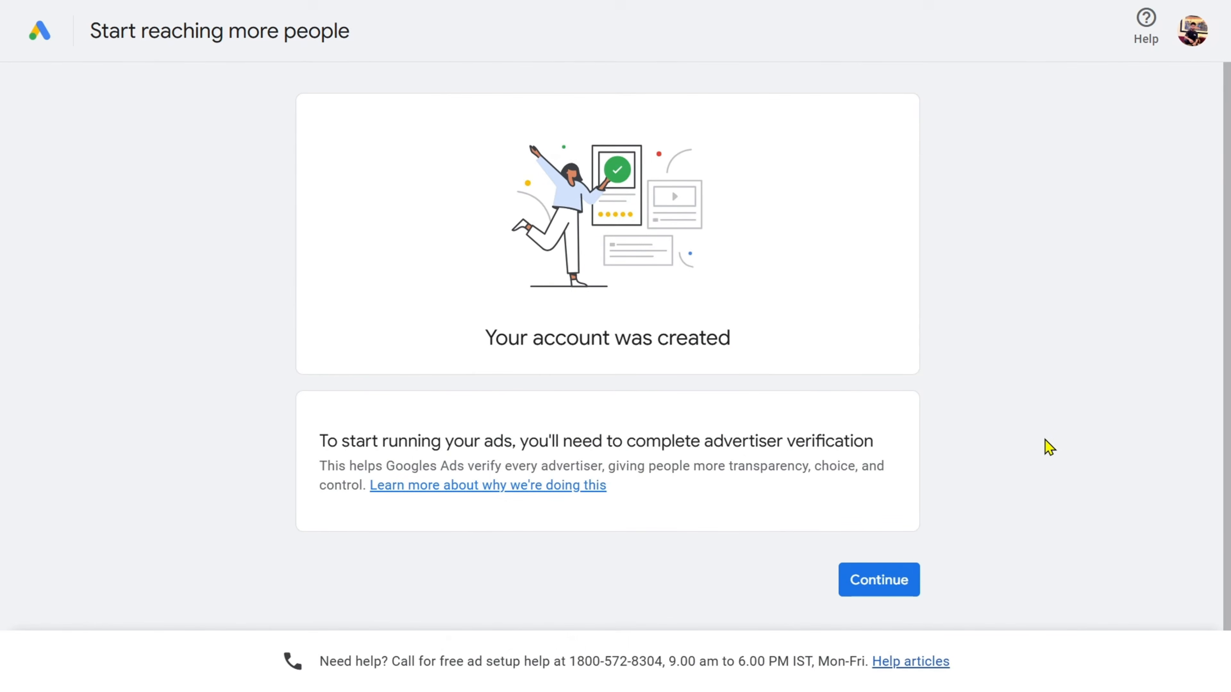
# Continue to advertiser verification and state that the organization is not an advertising agency.
pyautogui.click(866, 589)
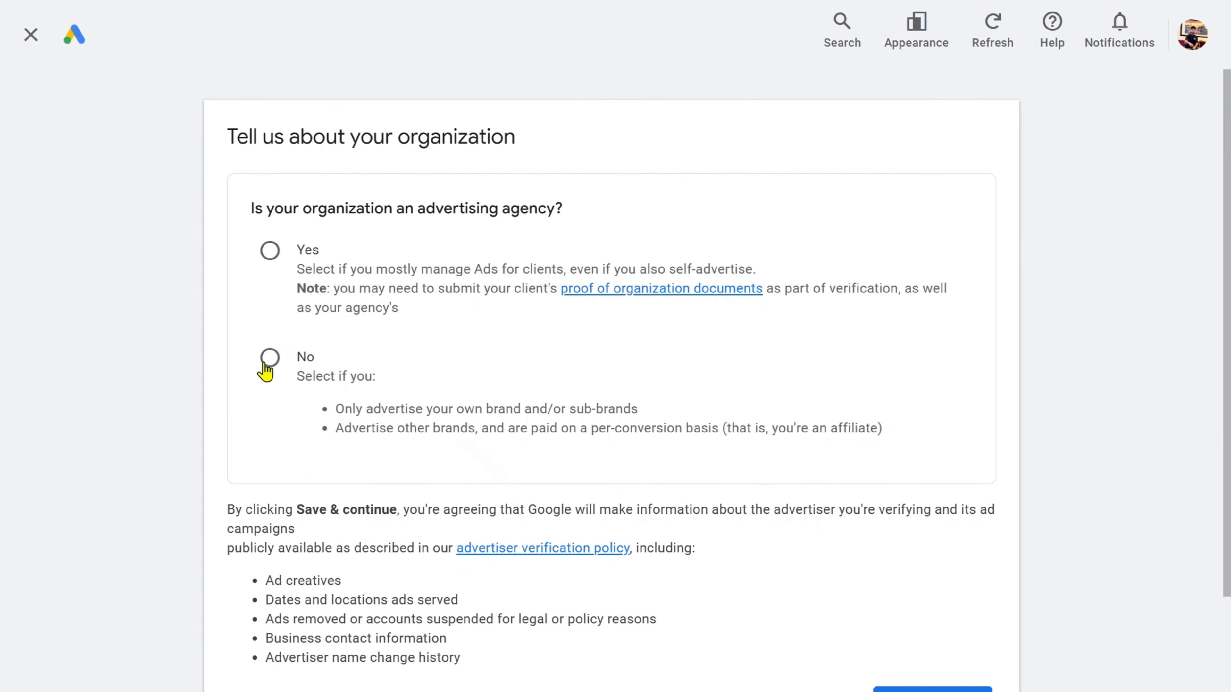
pyautogui.click(269, 358)
pyautogui.scroll(-3, 421, 342)
pyautogui.scroll(2, 612, 313)
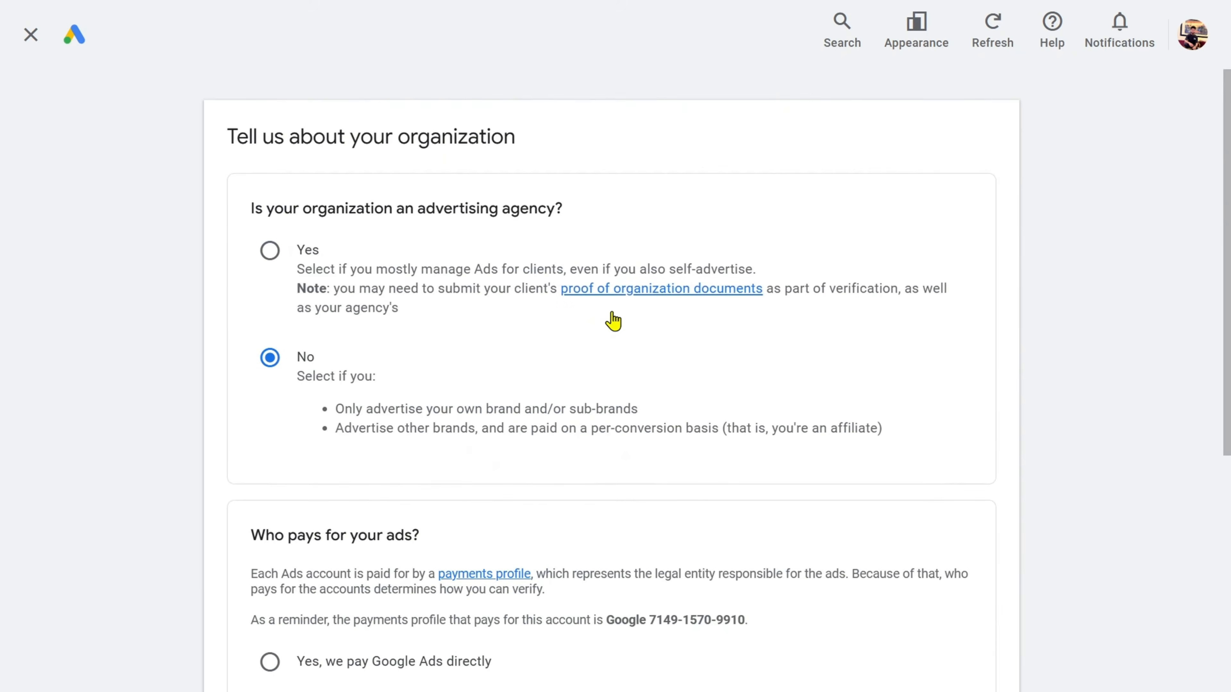
pyautogui.scroll(-4, 611, 313)
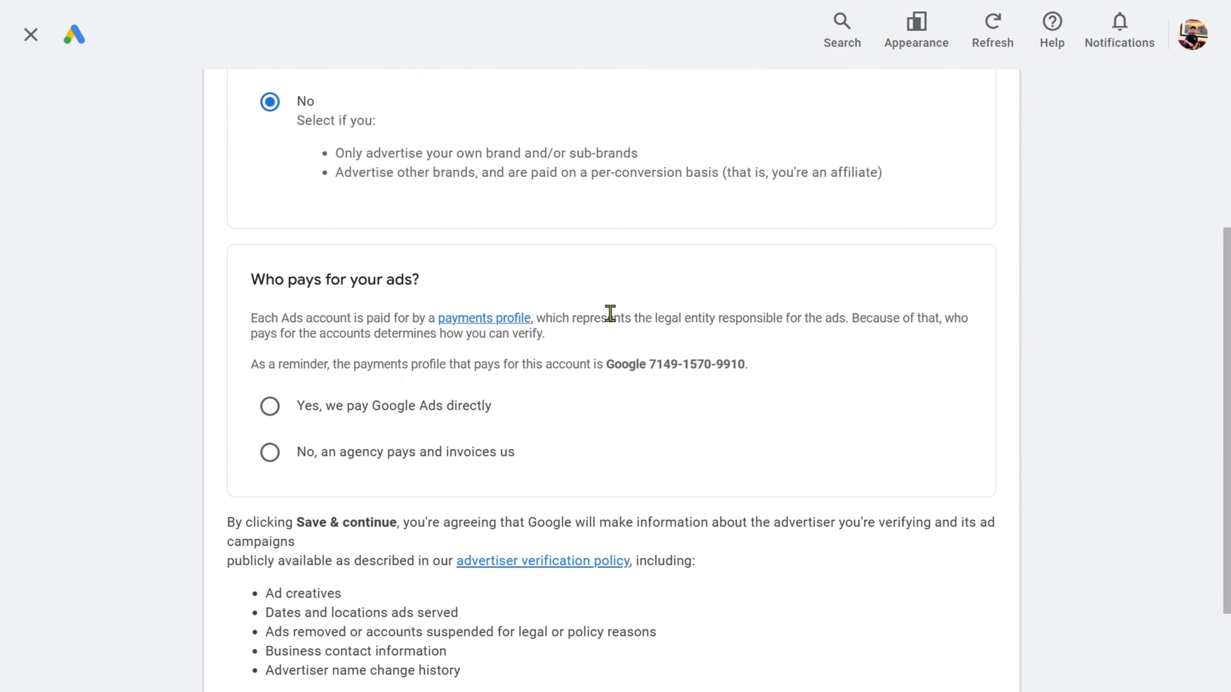
pyautogui.scroll(4, 611, 313)
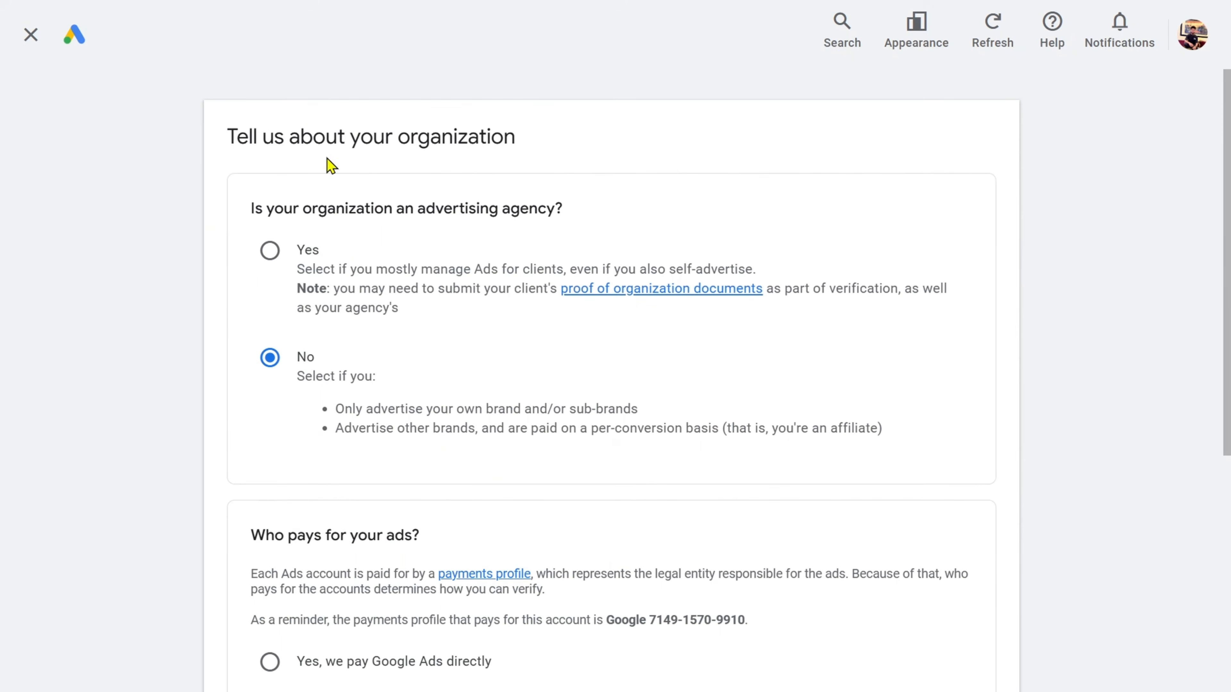
# State that an agency pays and invoices the organization for its ads, and save the verification answers.
pyautogui.scroll(-5, 404, 157)
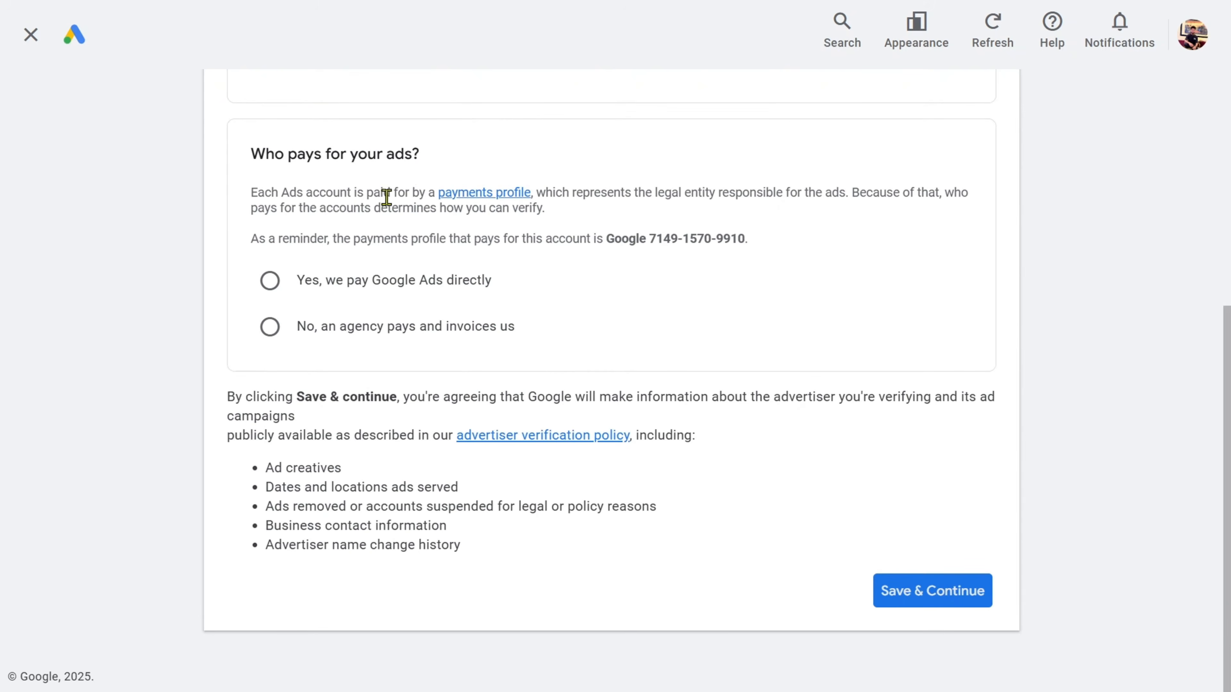
pyautogui.click(270, 328)
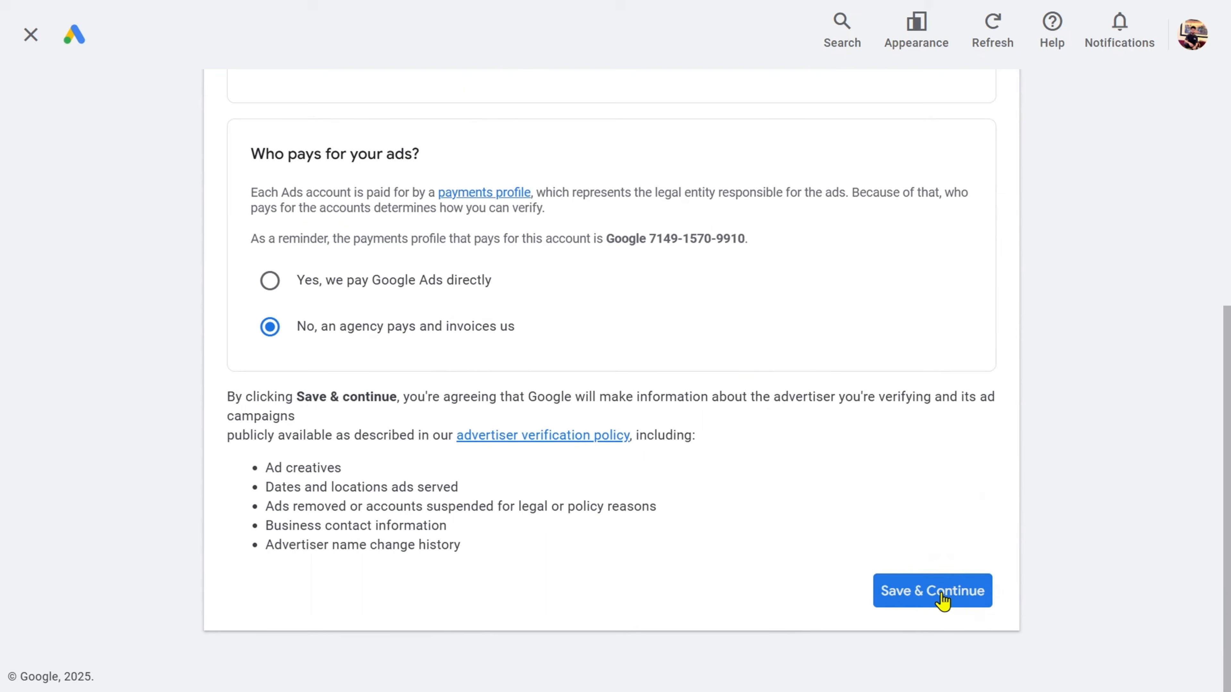
pyautogui.click(941, 594)
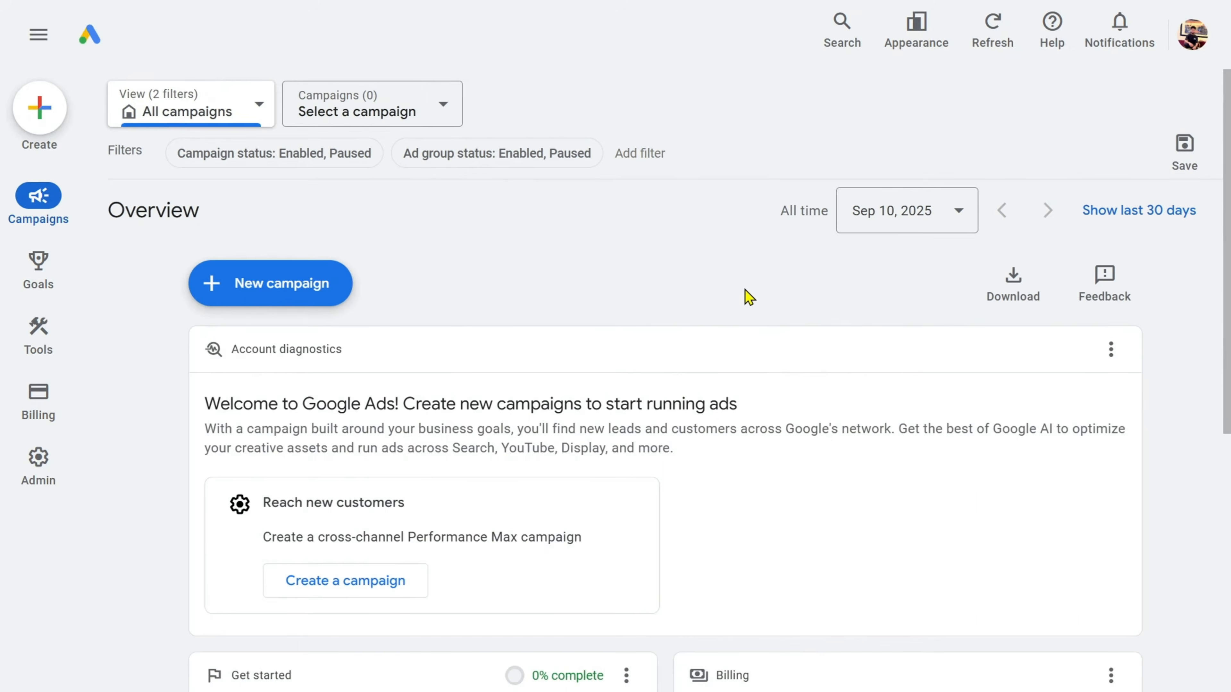
# Examine the new account's overview page from the account diagnostics down to its last cards.
pyautogui.scroll(-8, 670, 368)
pyautogui.scroll(9, 679, 385)
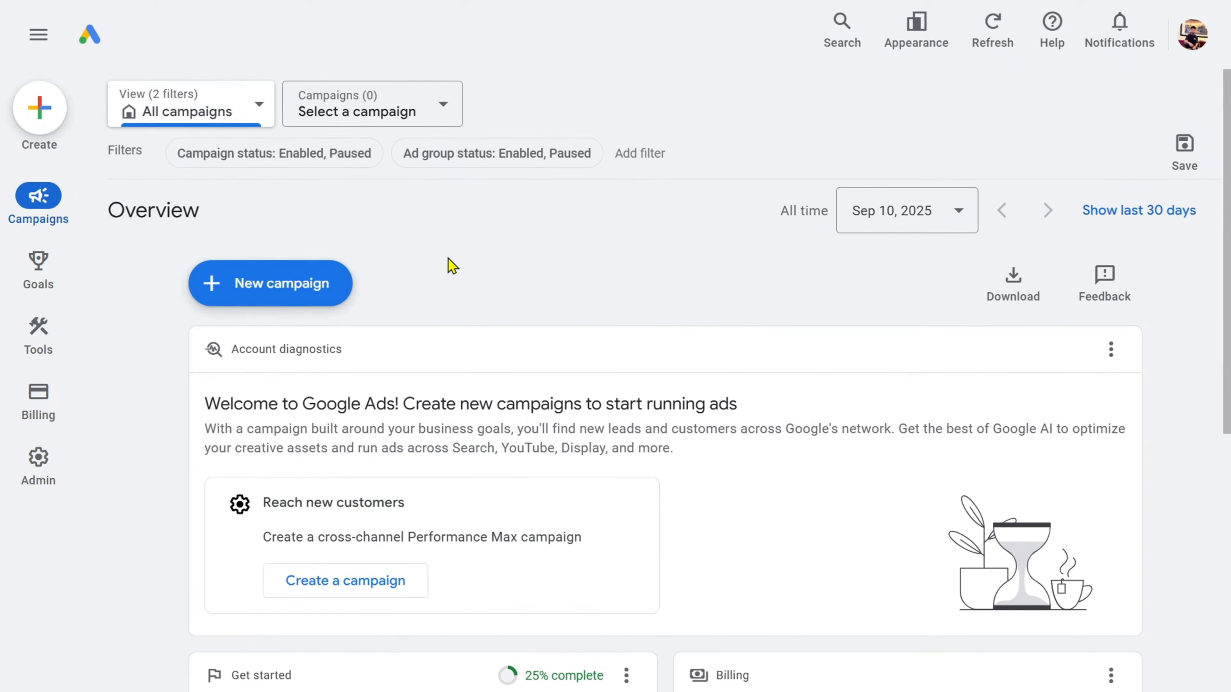
pyautogui.scroll(-8, 746, 242)
pyautogui.scroll(9, 742, 271)
pyautogui.scroll(-8, 784, 454)
pyautogui.scroll(8, 755, 453)
pyautogui.scroll(-7, 846, 453)
pyautogui.scroll(8, 651, 444)
# Start creating a new campaign and skip the business information page.
pyautogui.click(37, 123)
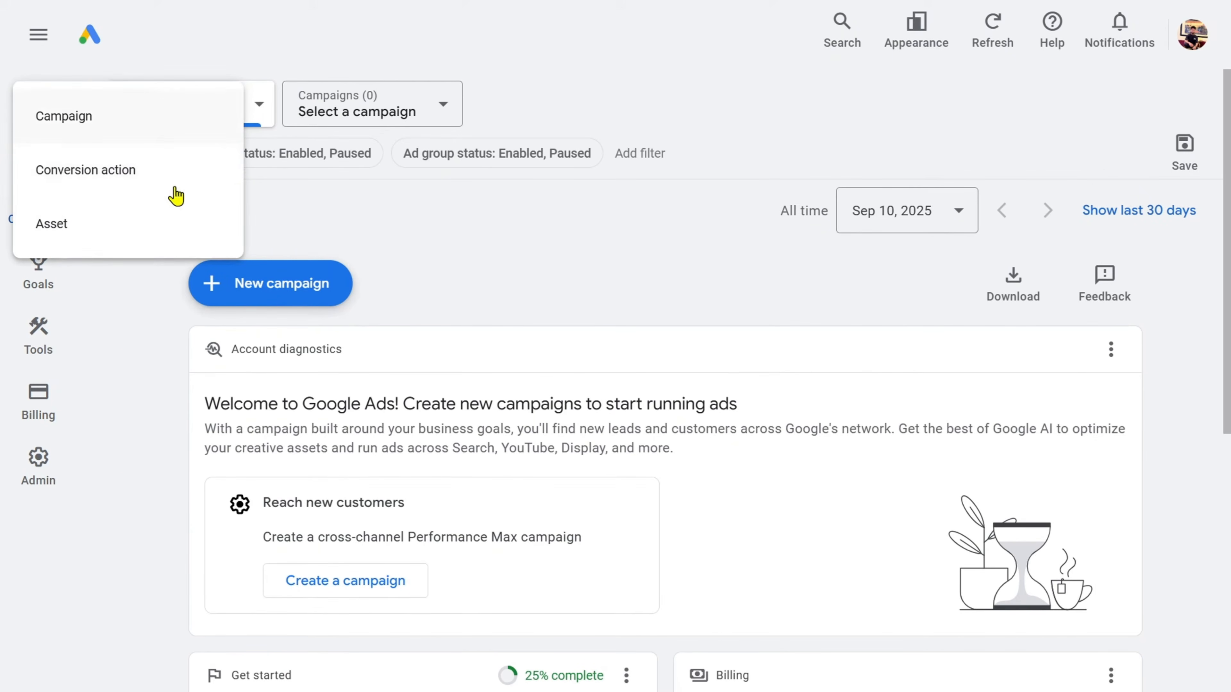
pyautogui.click(96, 127)
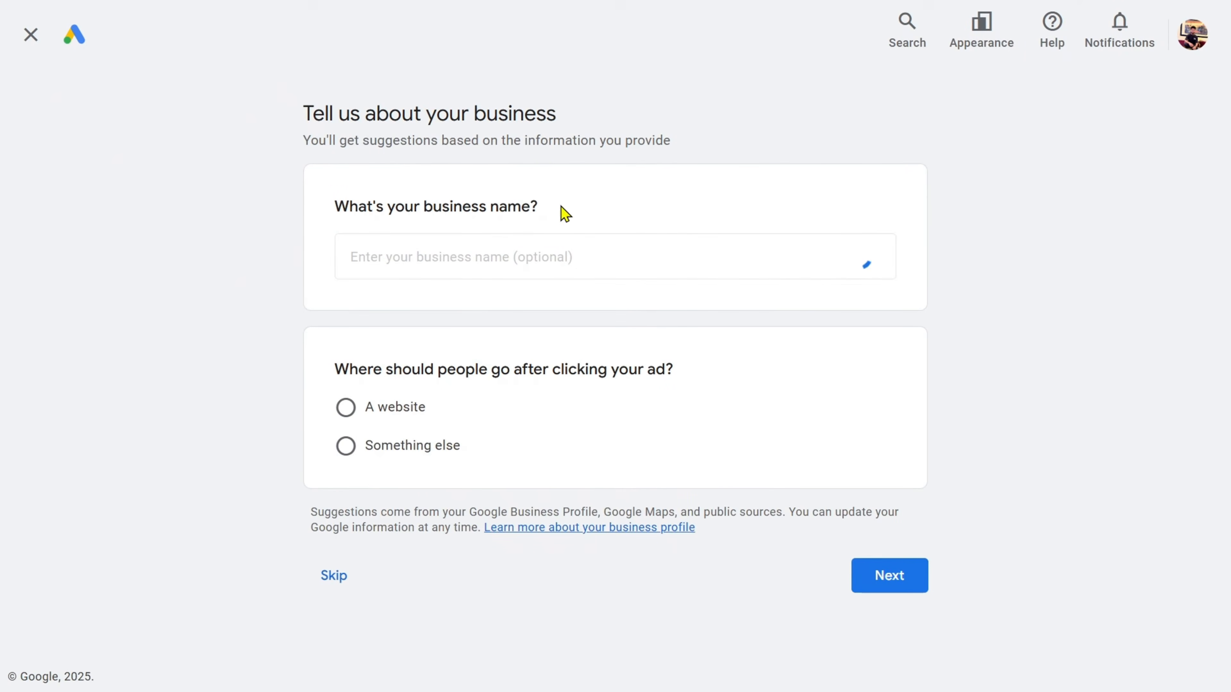
pyautogui.scroll(-3, 522, 247)
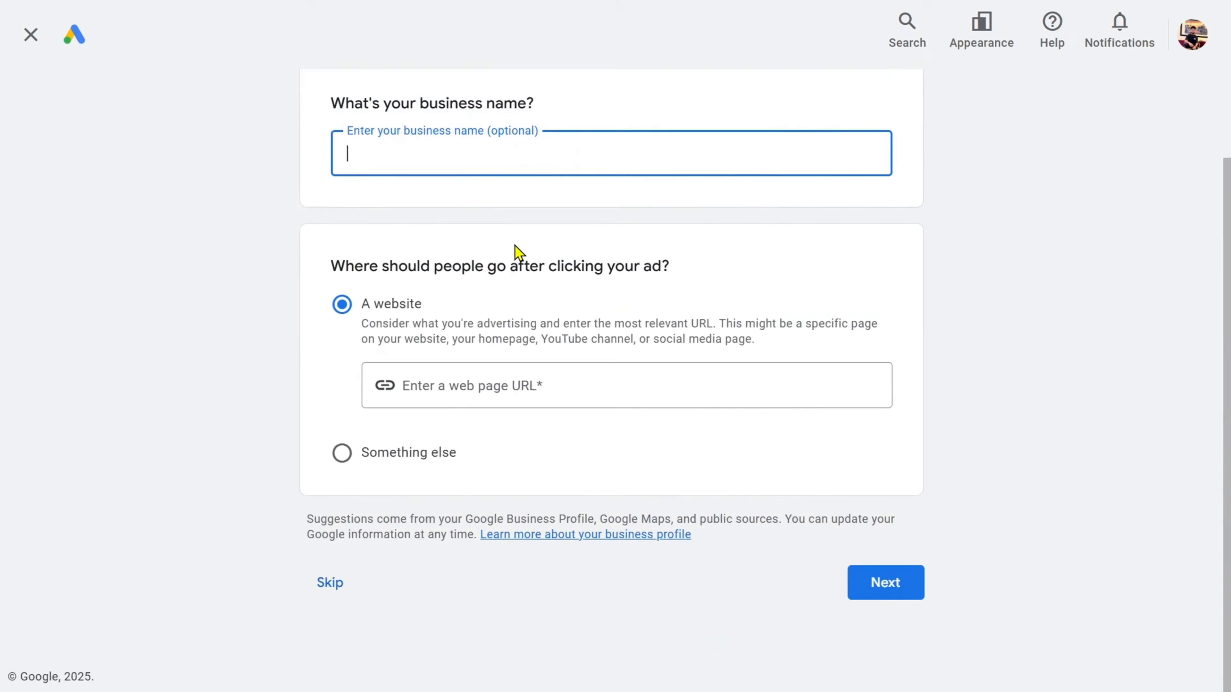
pyautogui.click(334, 590)
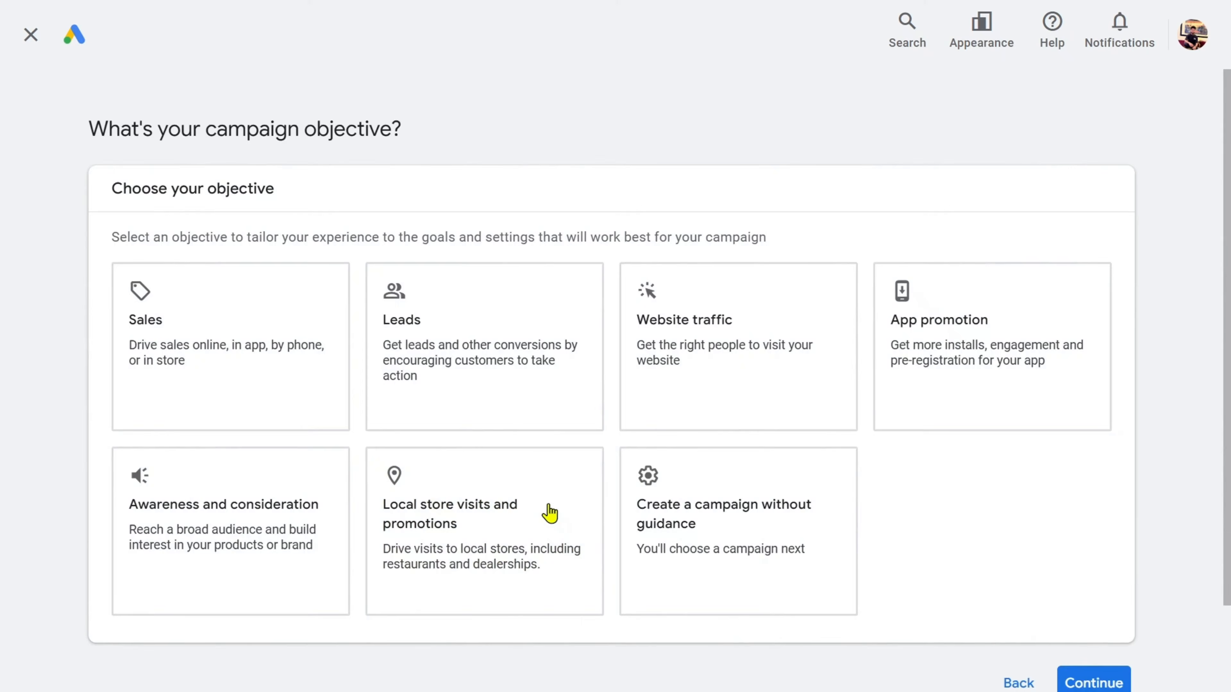
# Choose to create a campaign without guidance and select Video as the campaign type.
pyautogui.scroll(-2, 775, 388)
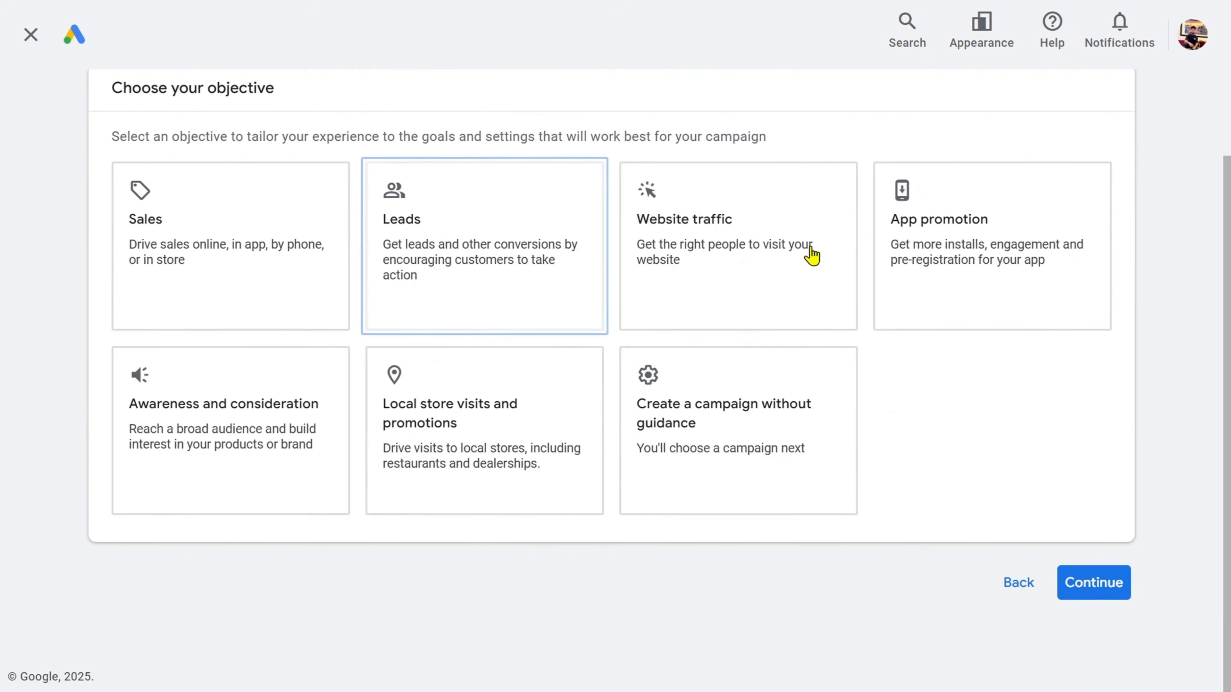
pyautogui.click(755, 408)
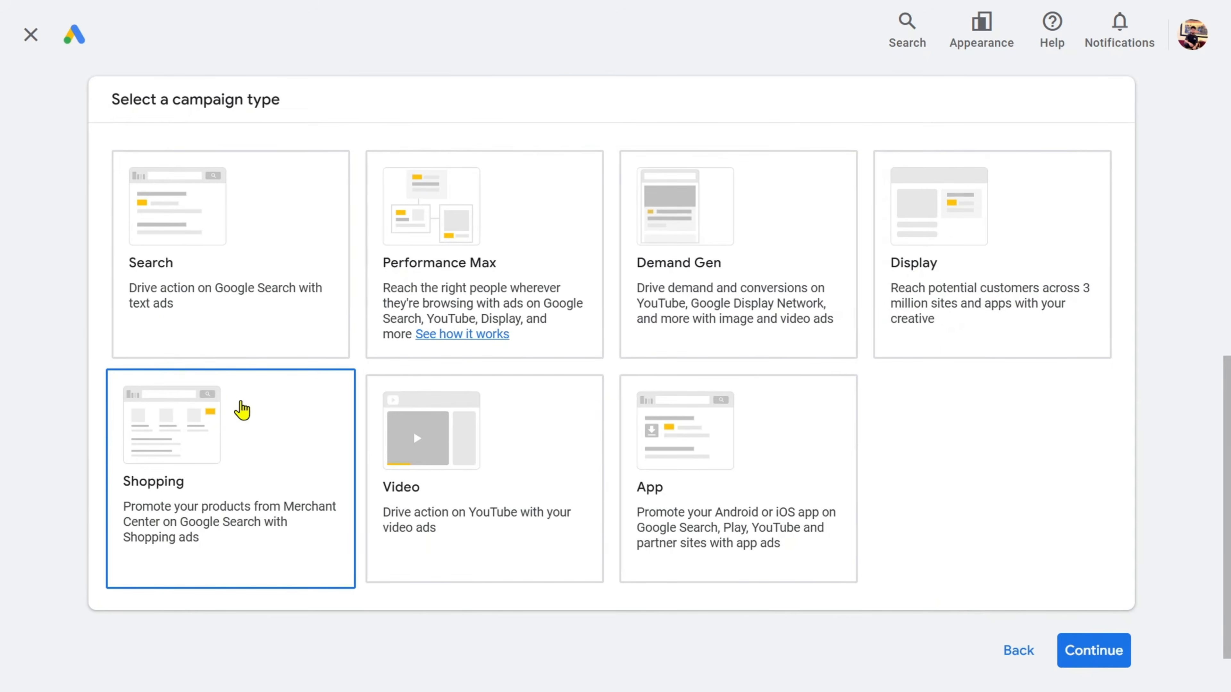
pyautogui.scroll(-1, 339, 412)
pyautogui.click(469, 413)
# Review the available video campaign subtypes and leave campaign creation for the account overview.
pyautogui.scroll(-8, 419, 361)
pyautogui.scroll(10, 616, 266)
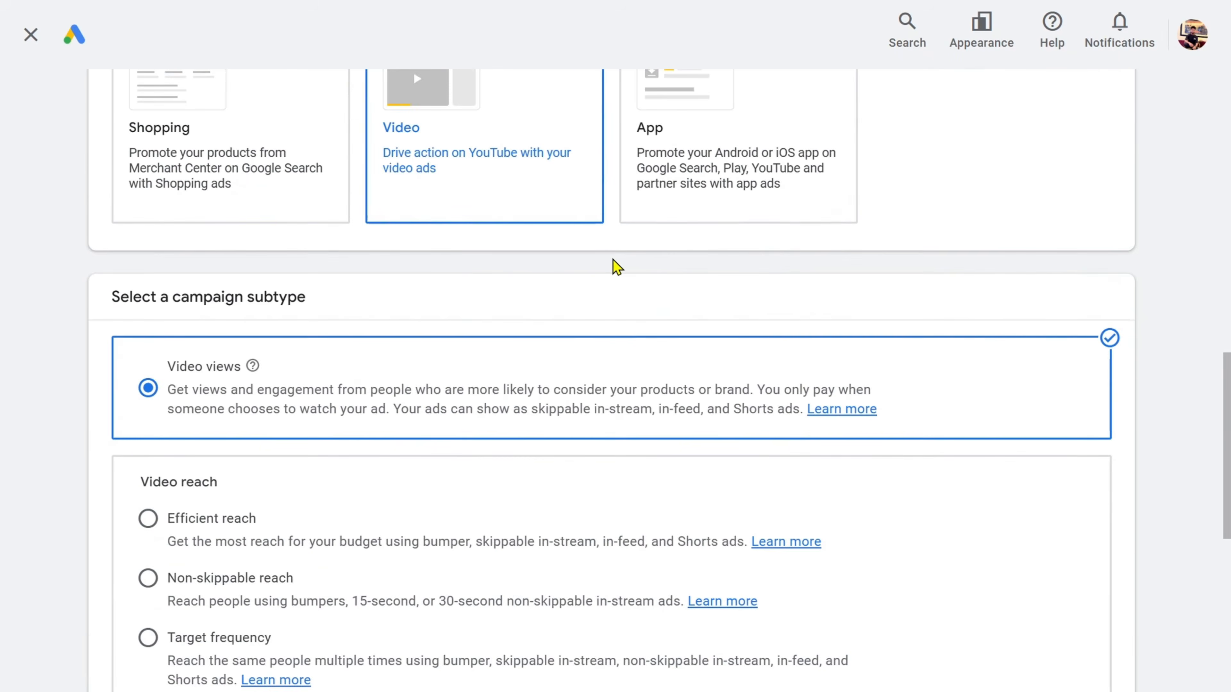
pyautogui.scroll(-10, 616, 272)
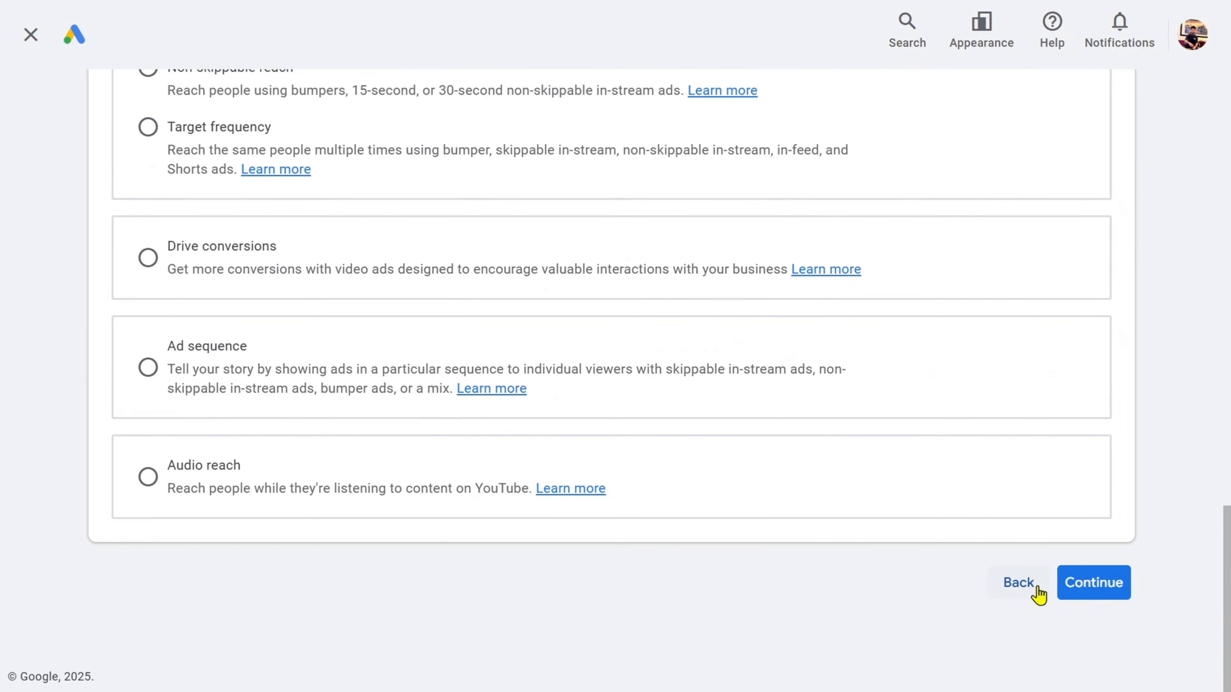
pyautogui.scroll(15, 813, 473)
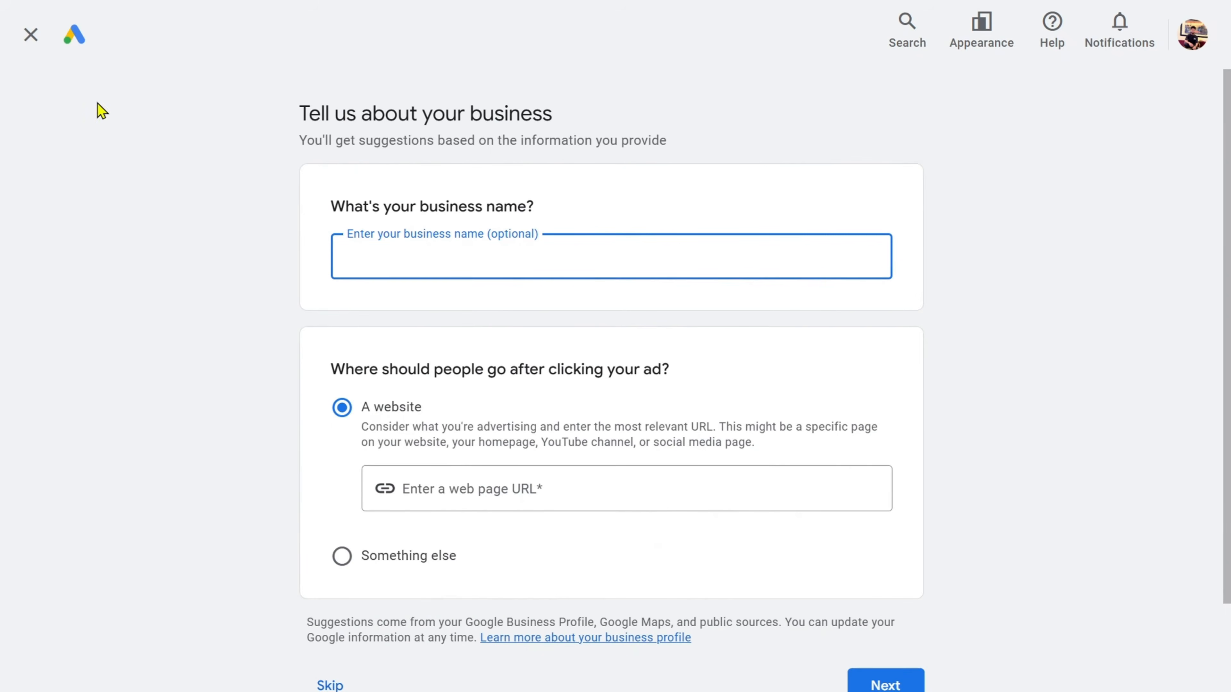
pyautogui.click(29, 42)
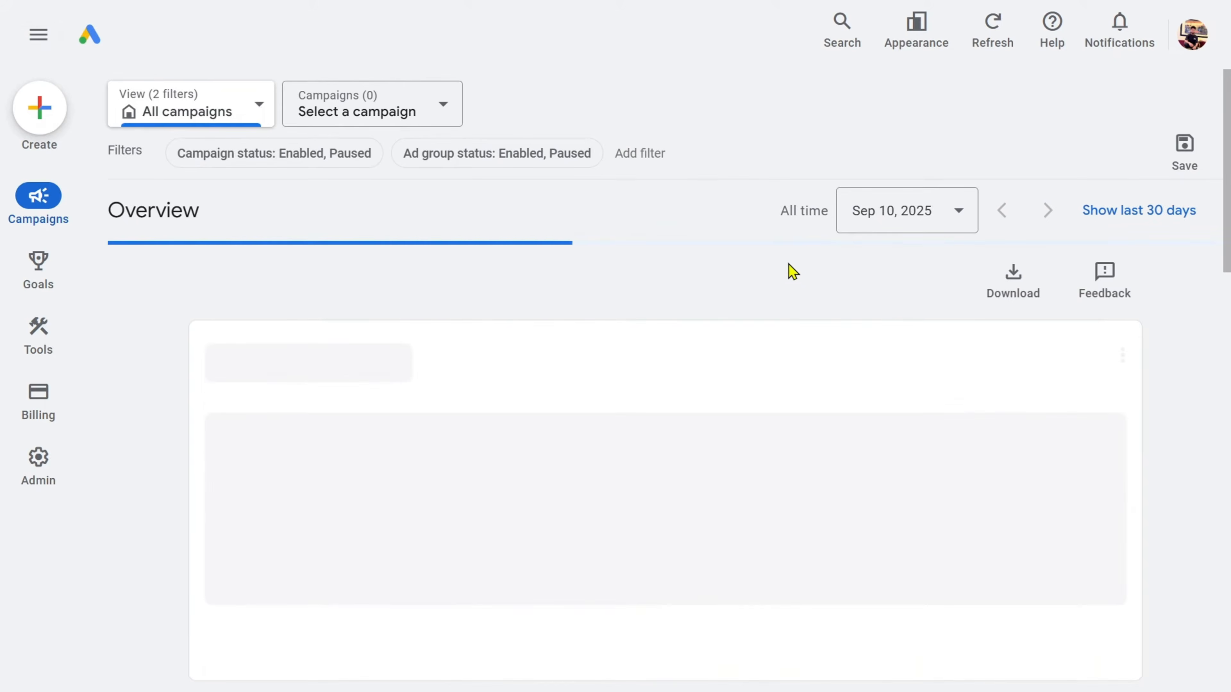
pyautogui.scroll(-5, 696, 317)
pyautogui.scroll(5, 696, 317)
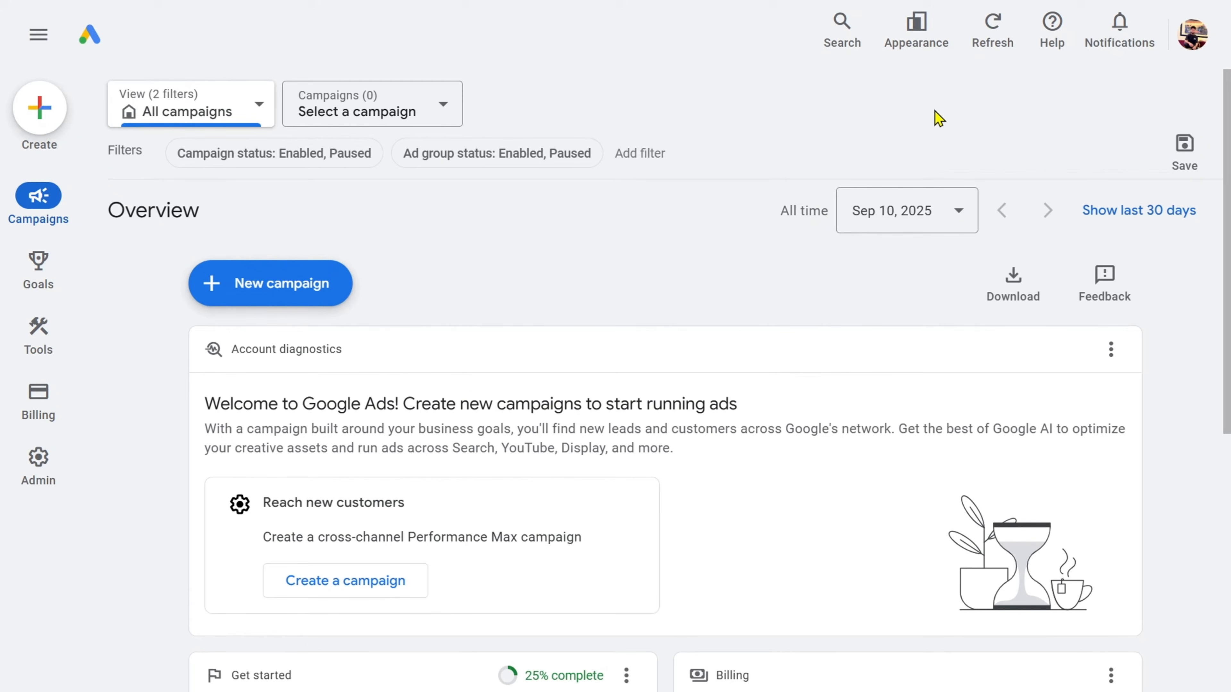
# Leave full screen and switch to the browser page of the Digital Marketing and SEO Expert website.
pyautogui.moveTo(543, 0)
pyautogui.press('F11')
pyautogui.click(211, 10)
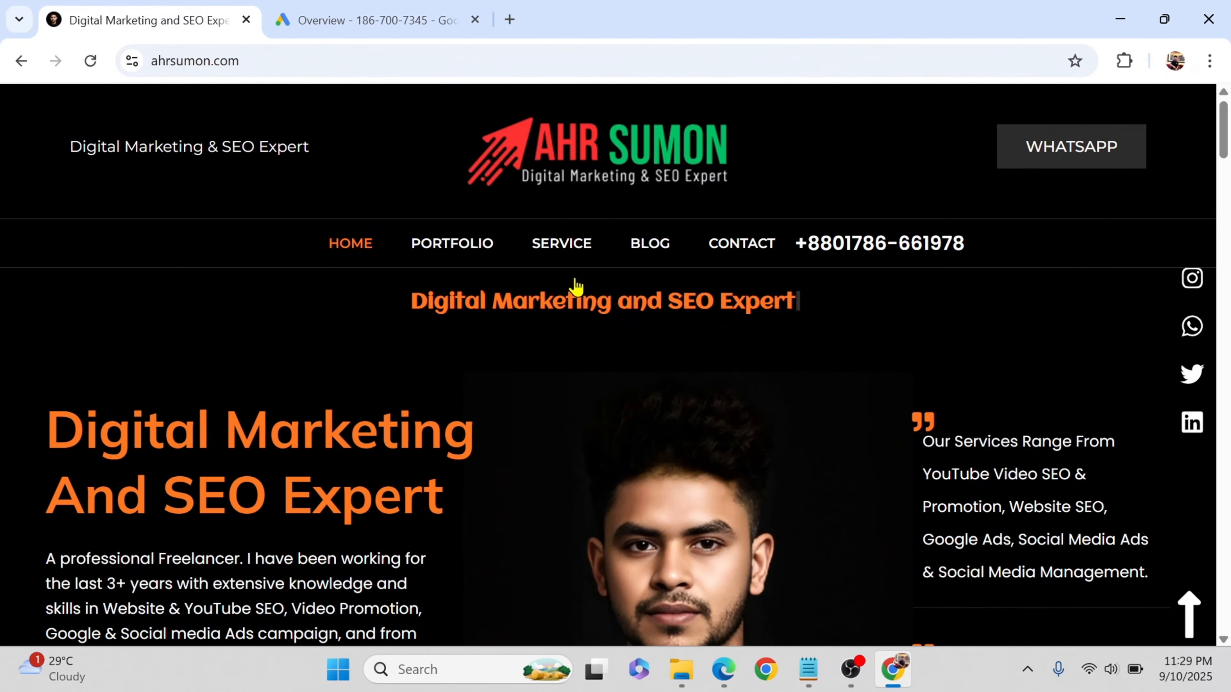